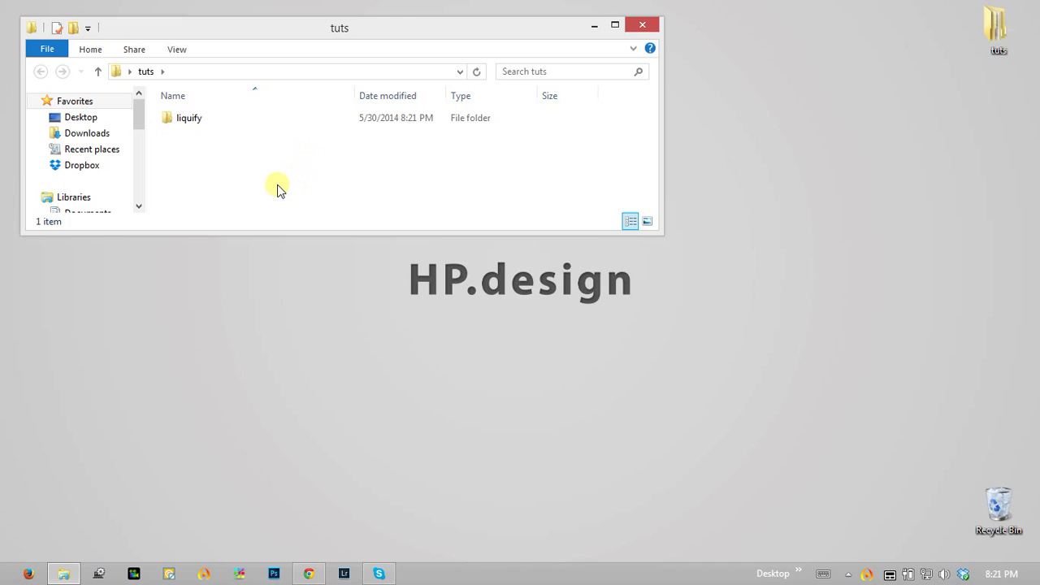
# Open tuts\liquify to list fail, stock, Untitled_tempdir and three project files, then reposition the window.
pyautogui.doubleClick(193, 120)
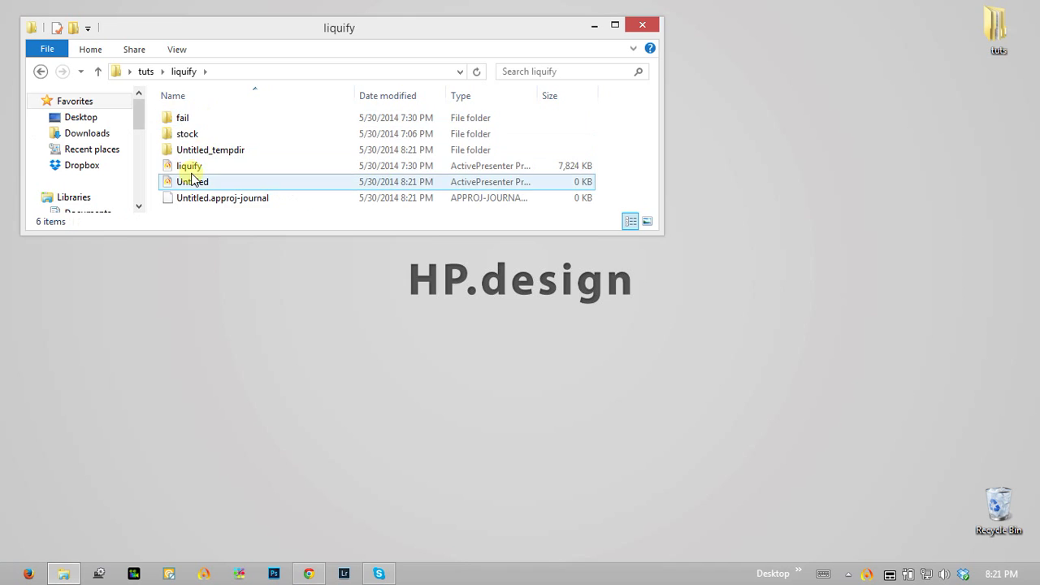
pyautogui.moveTo(267, 30); pyautogui.dragTo(323, 48)
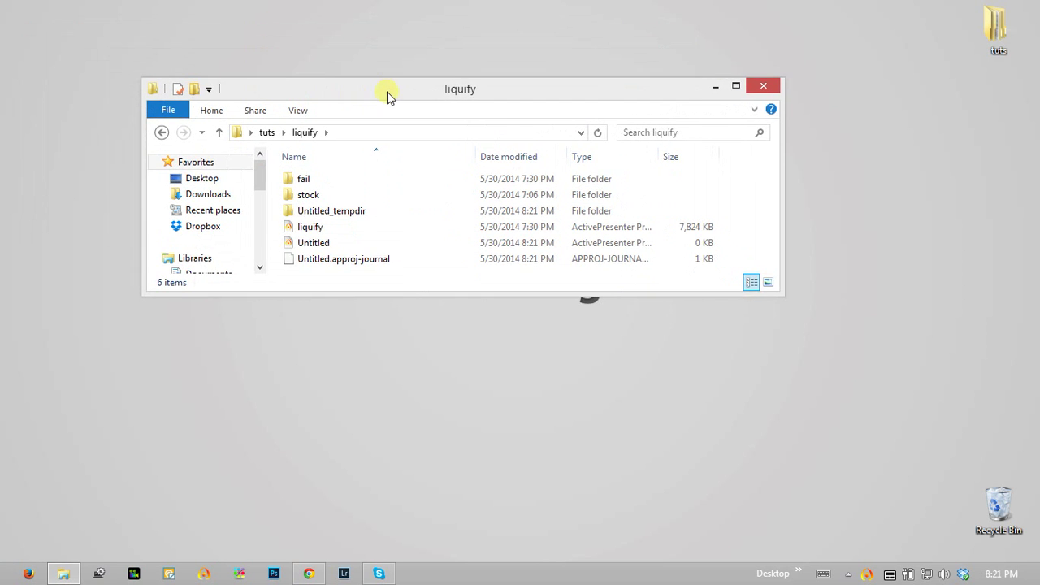
pyautogui.moveTo(455, 62); pyautogui.dragTo(427, 58)
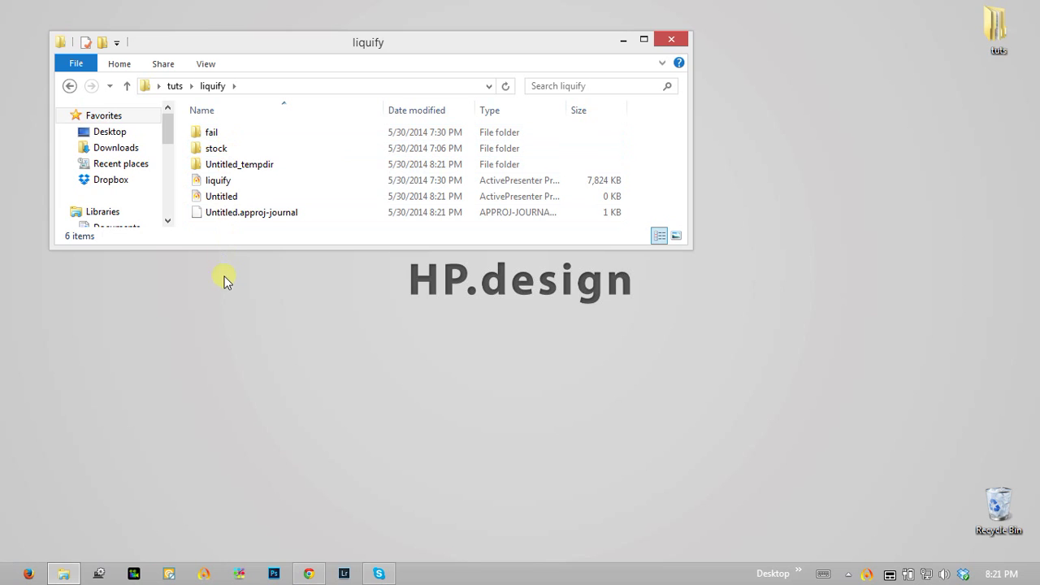
pyautogui.rightClick(330, 335)
pyautogui.click(248, 314)
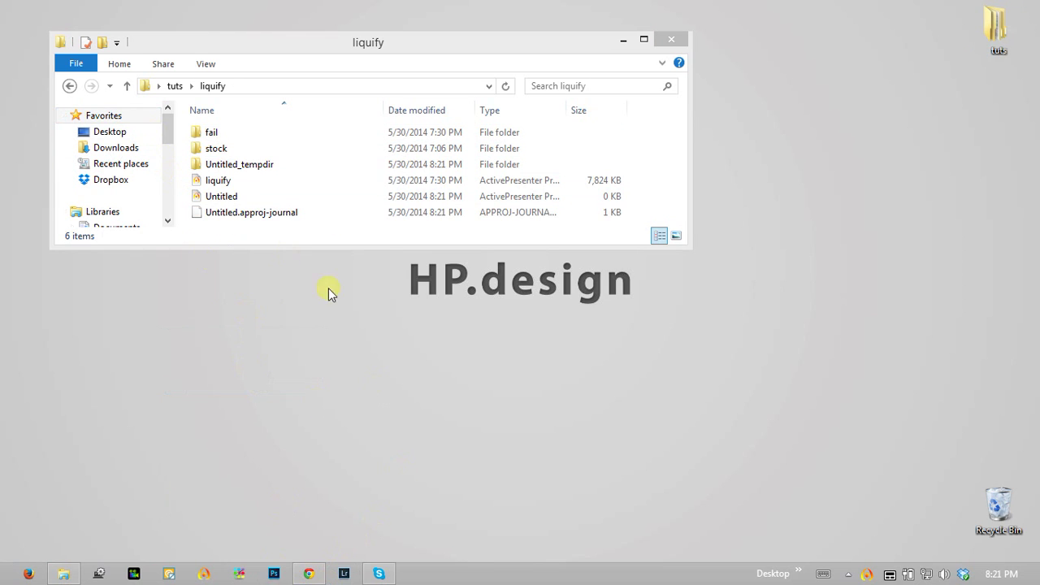
pyautogui.moveTo(365, 50); pyautogui.dragTo(343, 47)
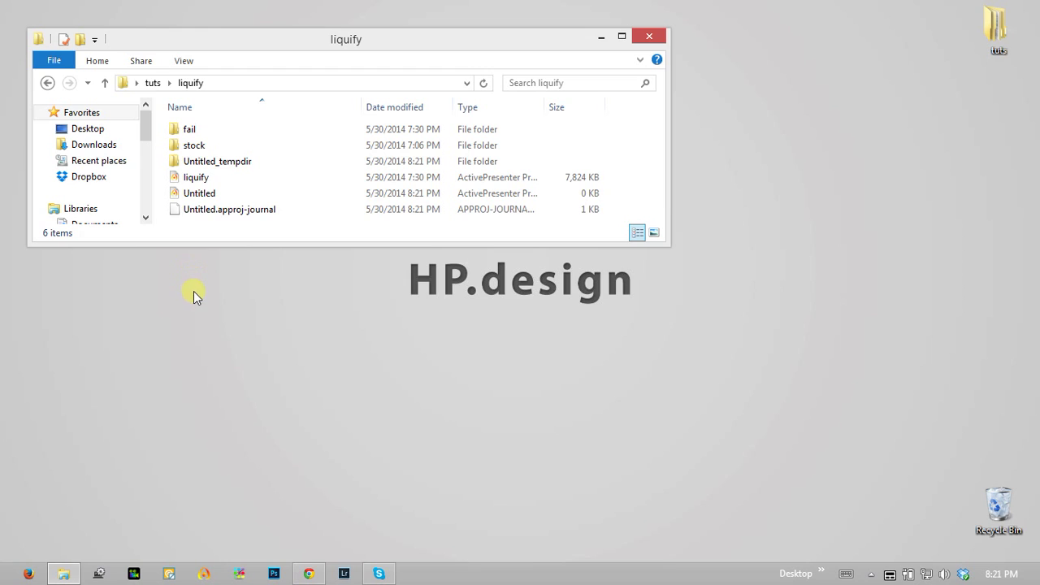
pyautogui.doubleClick(194, 134)
pyautogui.moveTo(201, 154); pyautogui.dragTo(206, 169)
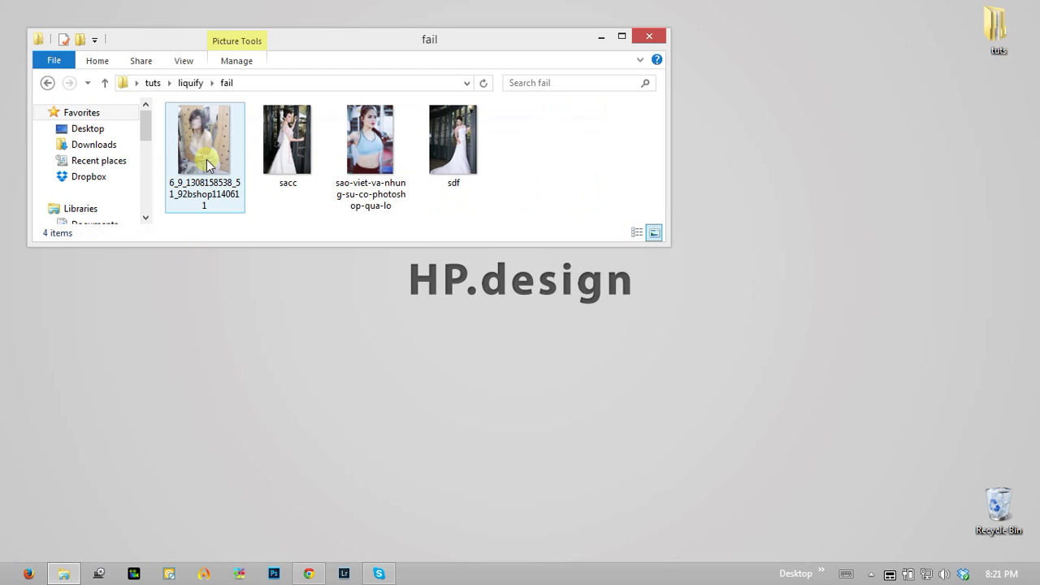
pyautogui.doubleClick(207, 165)
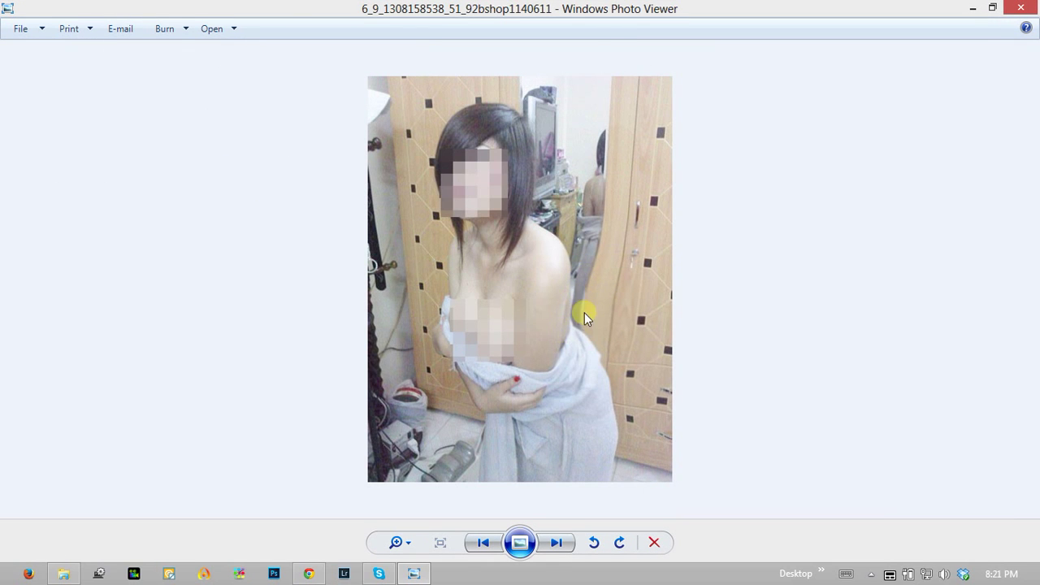
pyautogui.click(567, 546)
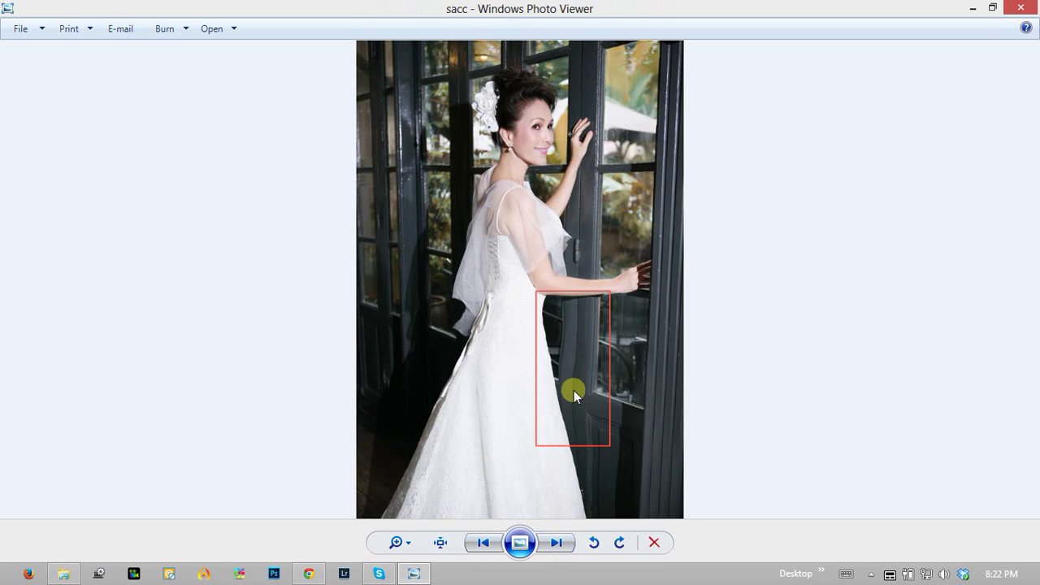
pyautogui.click(397, 542)
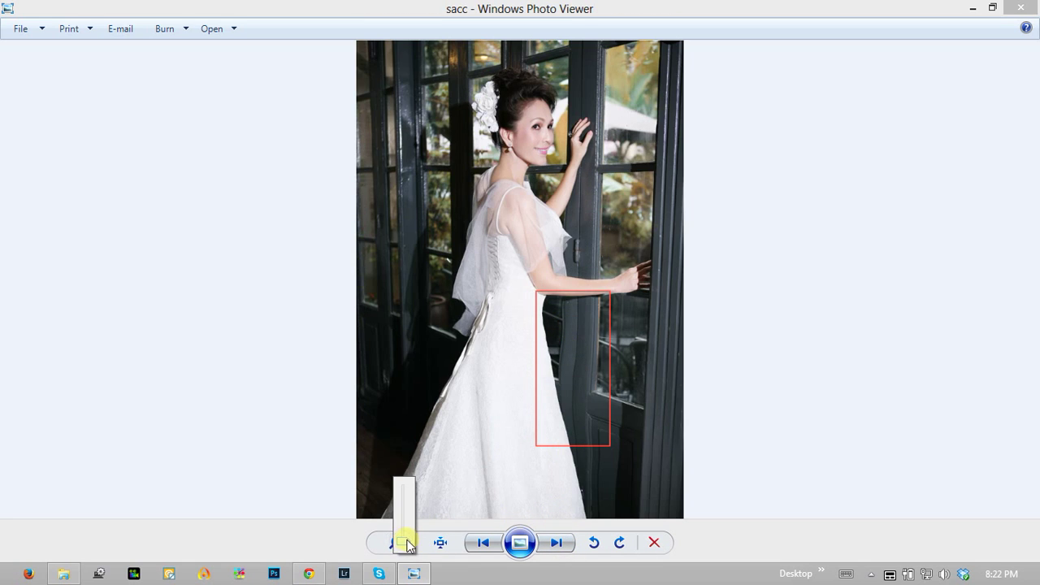
pyautogui.moveTo(402, 542); pyautogui.dragTo(406, 530)
pyautogui.moveTo(504, 461); pyautogui.dragTo(547, 366)
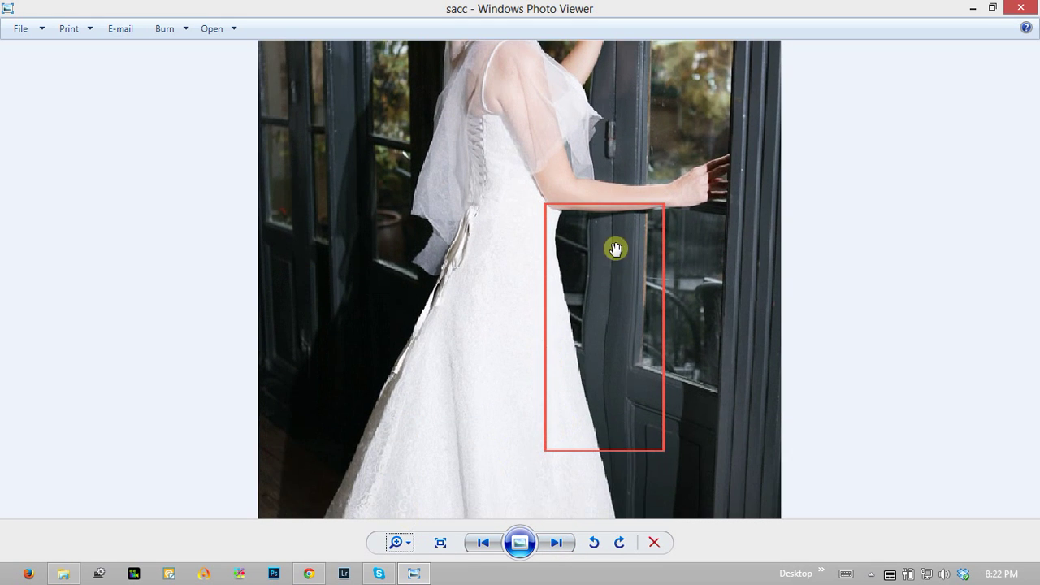
pyautogui.click(397, 542)
pyautogui.moveTo(398, 547); pyautogui.dragTo(399, 564)
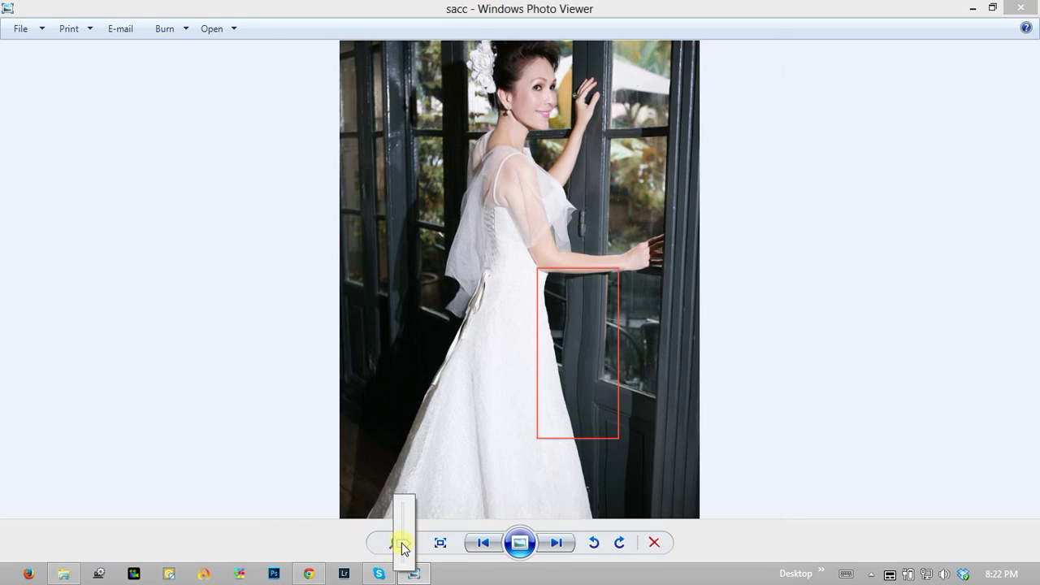
pyautogui.click(556, 542)
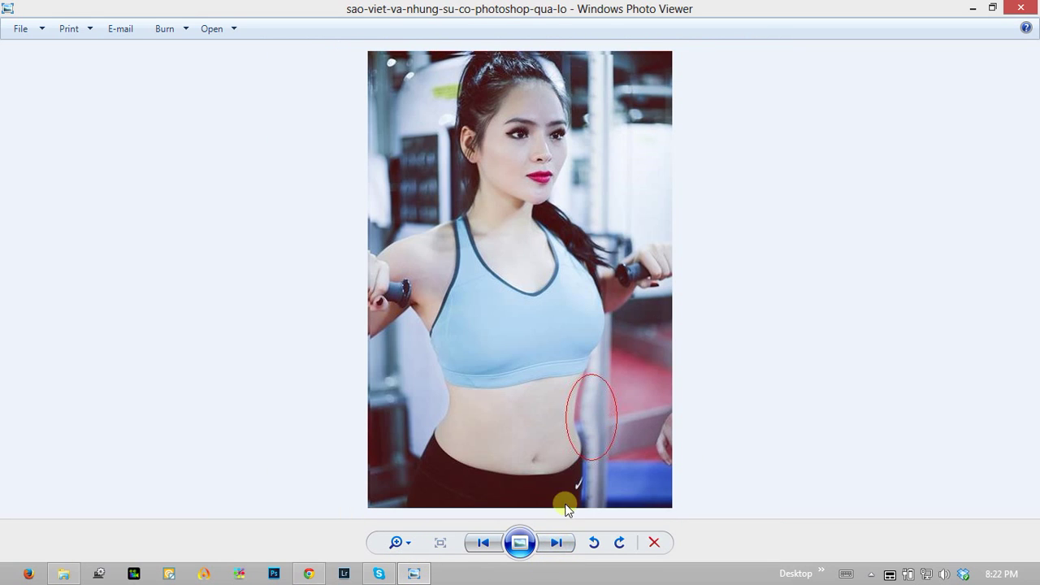
pyautogui.click(559, 543)
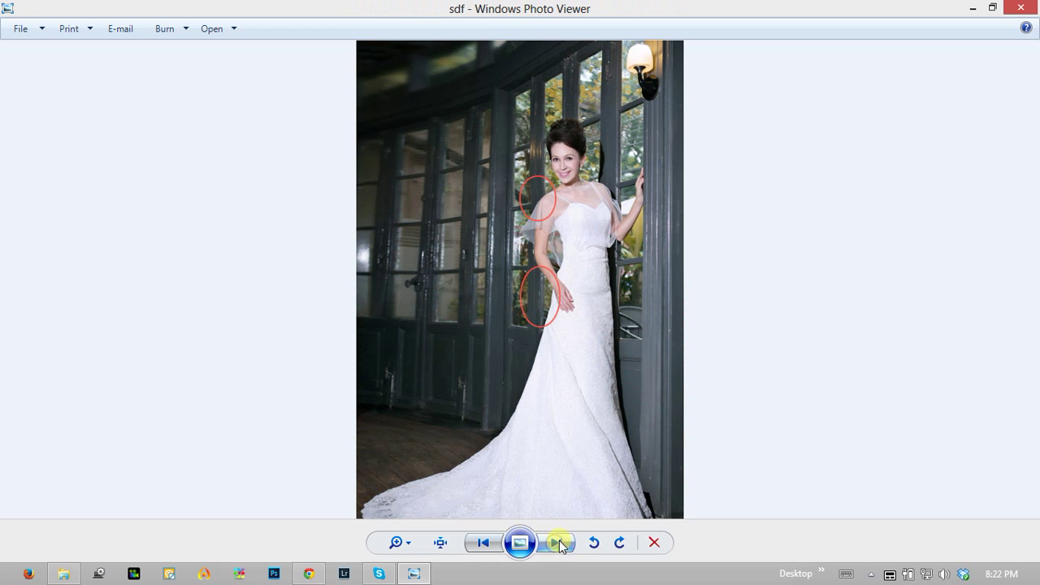
pyautogui.click(1019, 8)
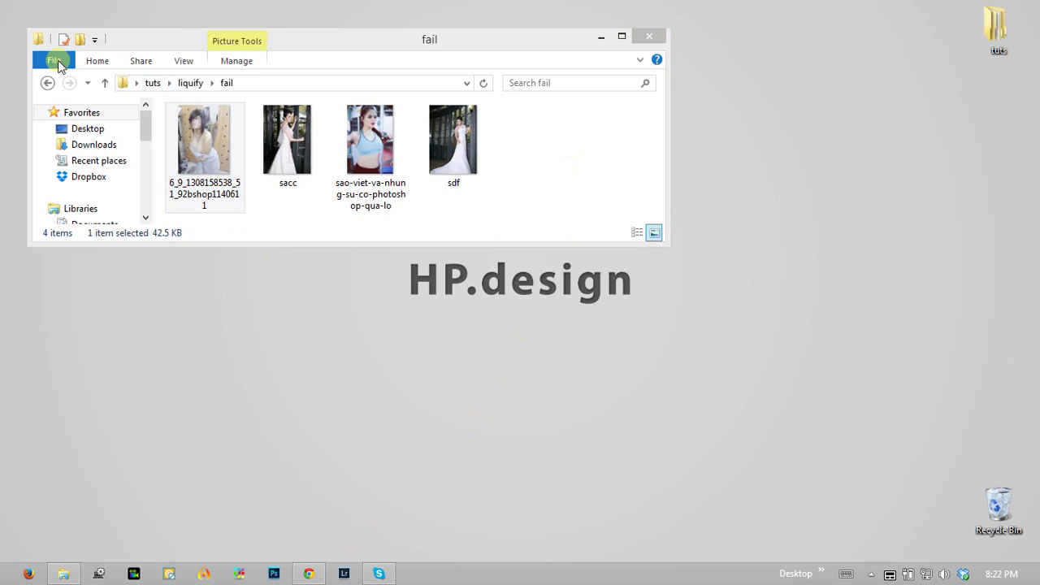
pyautogui.click(47, 83)
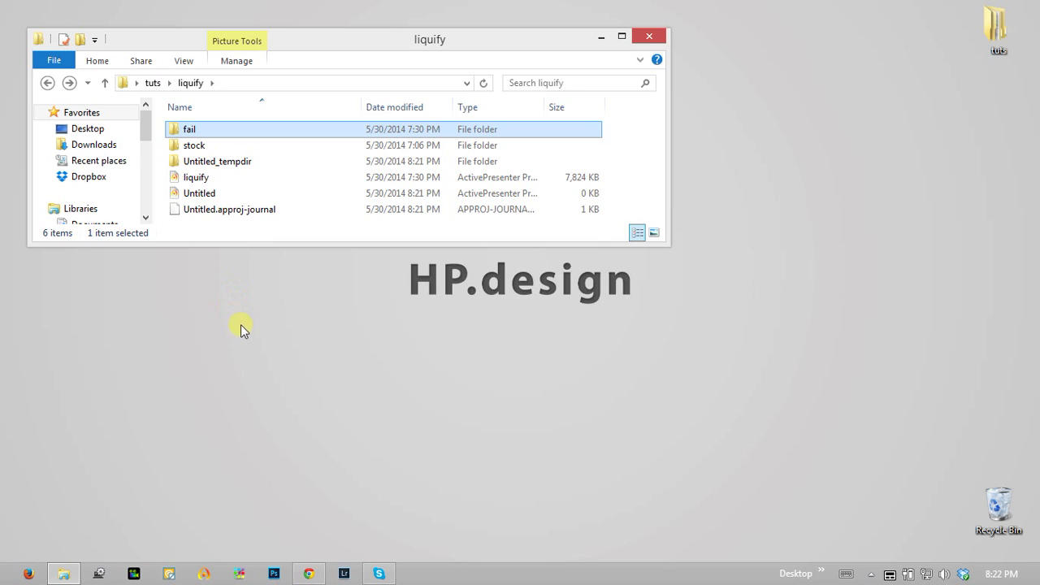
# Launch Photoshop, then drag Tam-Chyo-80 from liquify\stock\1 into the workspace.
pyautogui.click(276, 573)
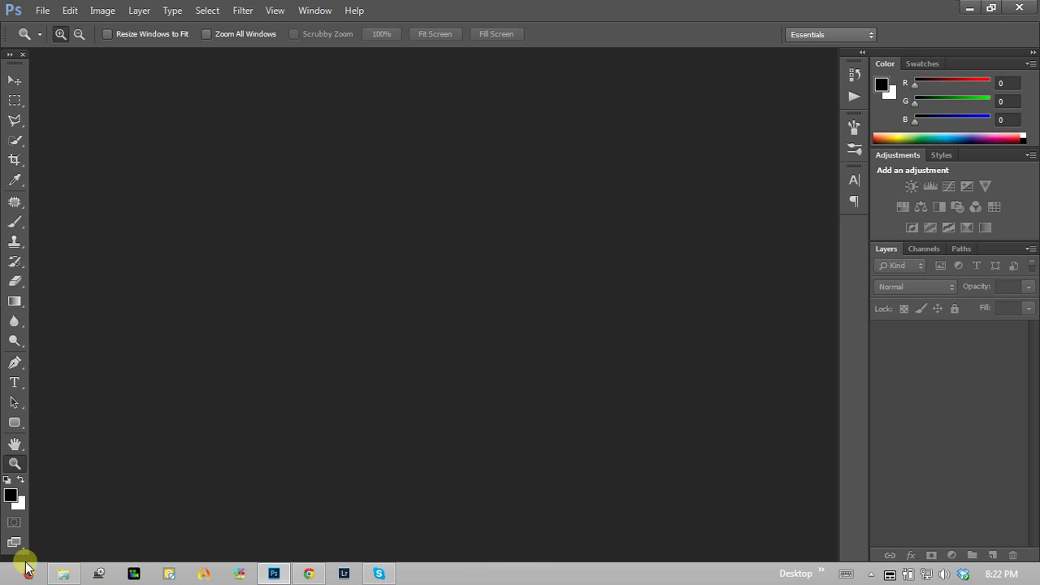
pyautogui.click(63, 573)
pyautogui.doubleClick(213, 144)
pyautogui.click(197, 146)
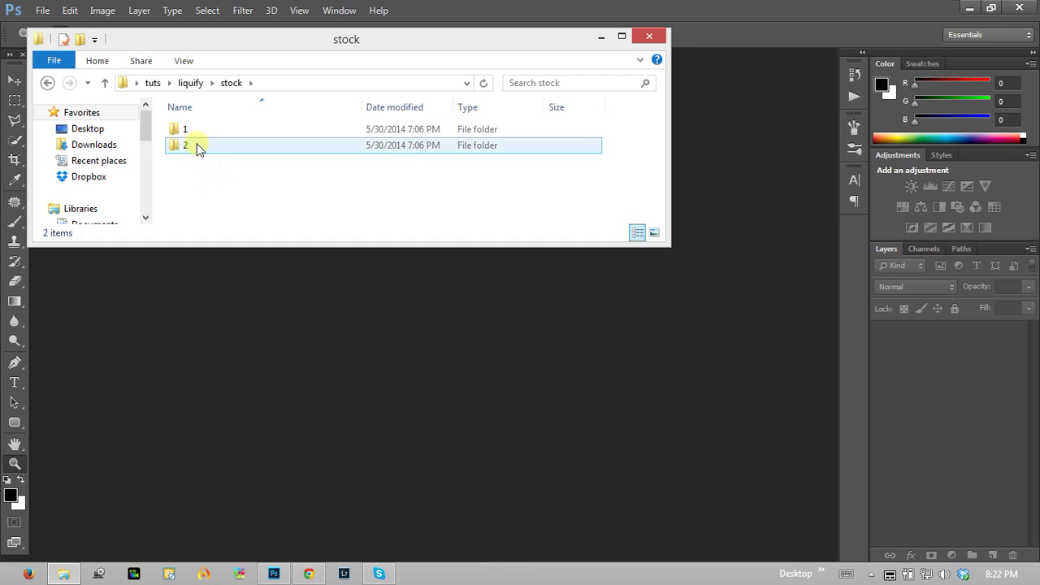
pyautogui.doubleClick(195, 130)
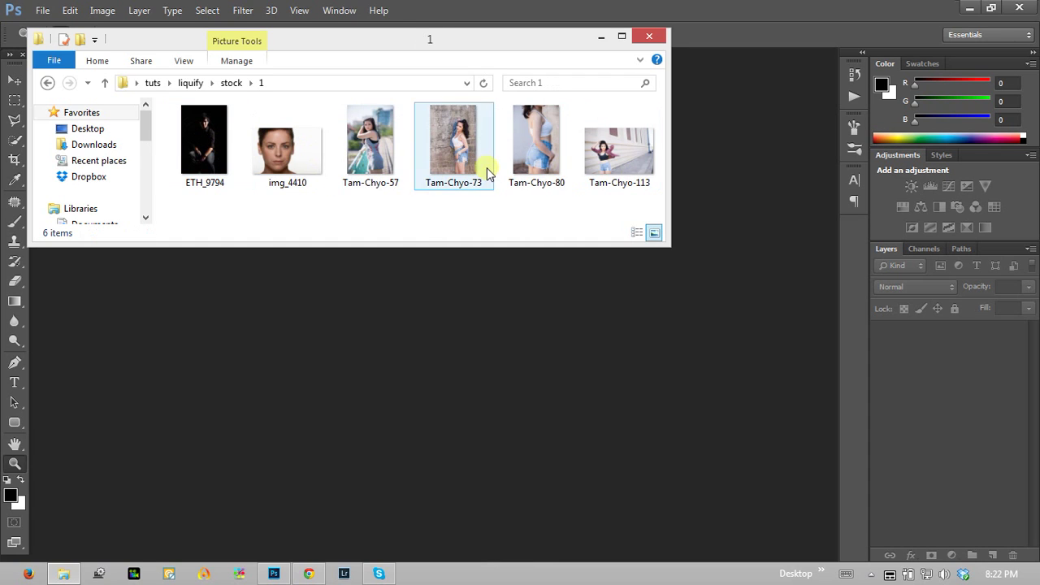
pyautogui.click(540, 170)
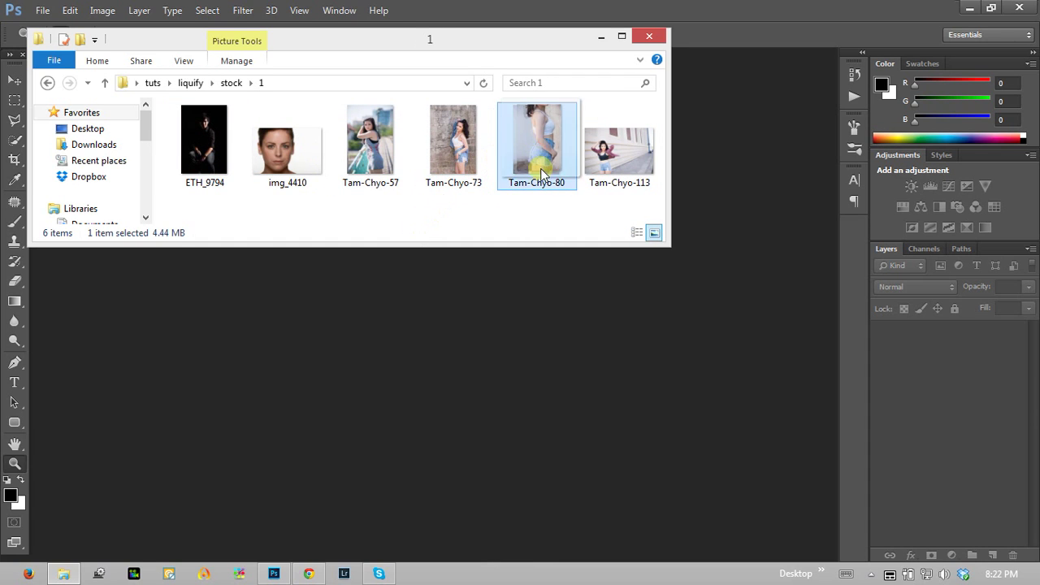
pyautogui.moveTo(540, 168); pyautogui.dragTo(470, 359)
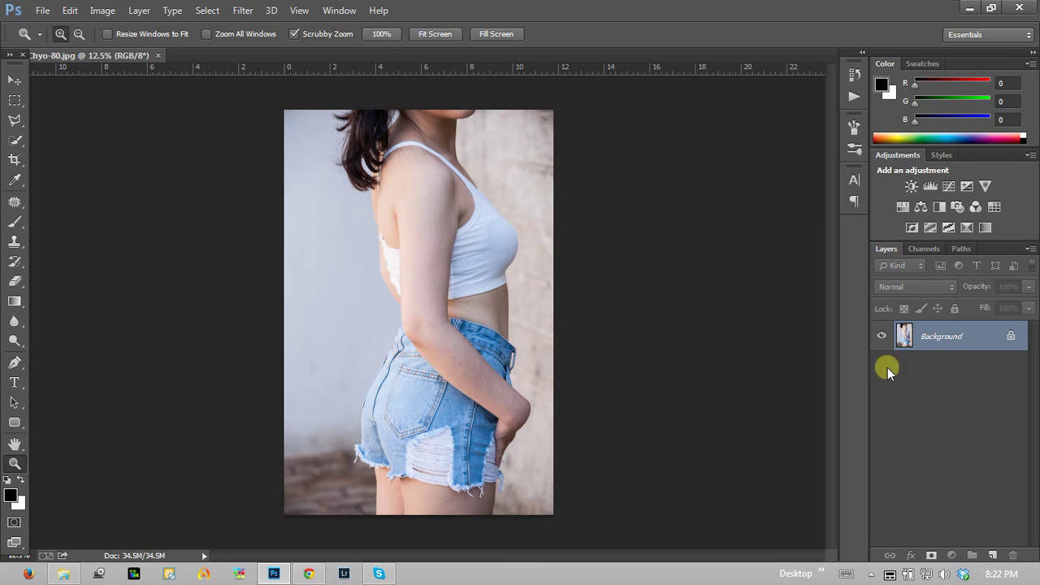
# Duplicate the Background layer as Layer 1 with Ctrl+J and select it.
pyautogui.hotkey('ctrl', 'j')
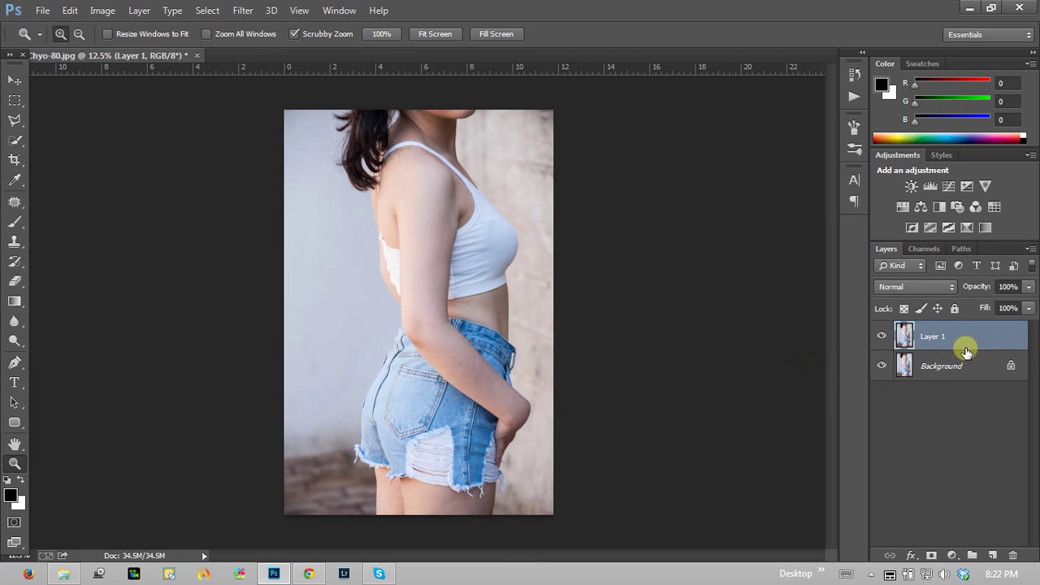
pyautogui.click(963, 364)
pyautogui.click(958, 340)
# Toggle Layer 1's visibility to compare it with the Background, keeping Layer 1 selected.
pyautogui.click(881, 337)
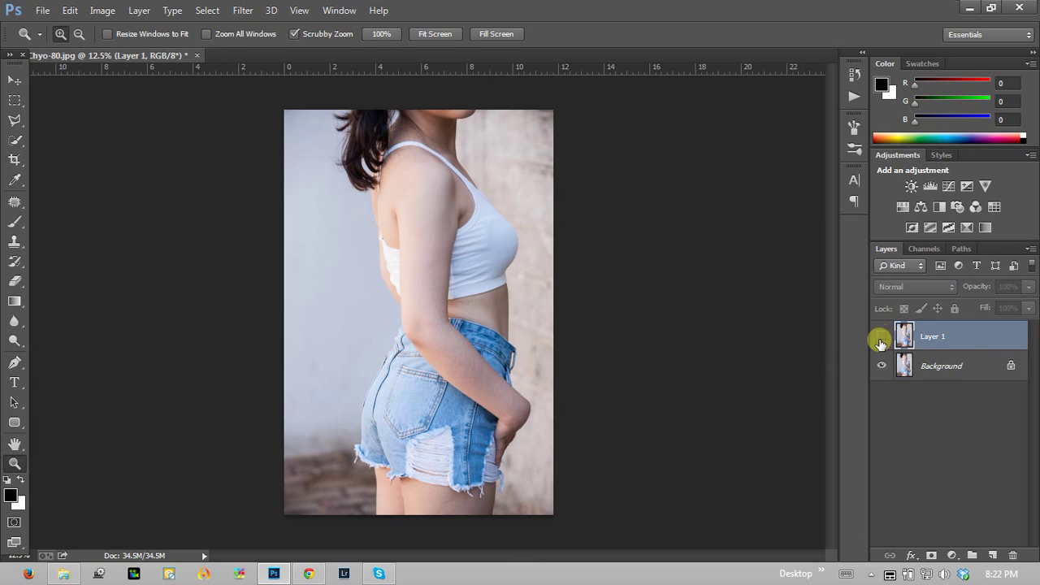
pyautogui.click(883, 337)
pyautogui.click(882, 337)
pyautogui.click(883, 337)
pyautogui.click(883, 337)
pyautogui.click(883, 337)
pyautogui.click(883, 338)
pyautogui.click(946, 367)
pyautogui.click(970, 338)
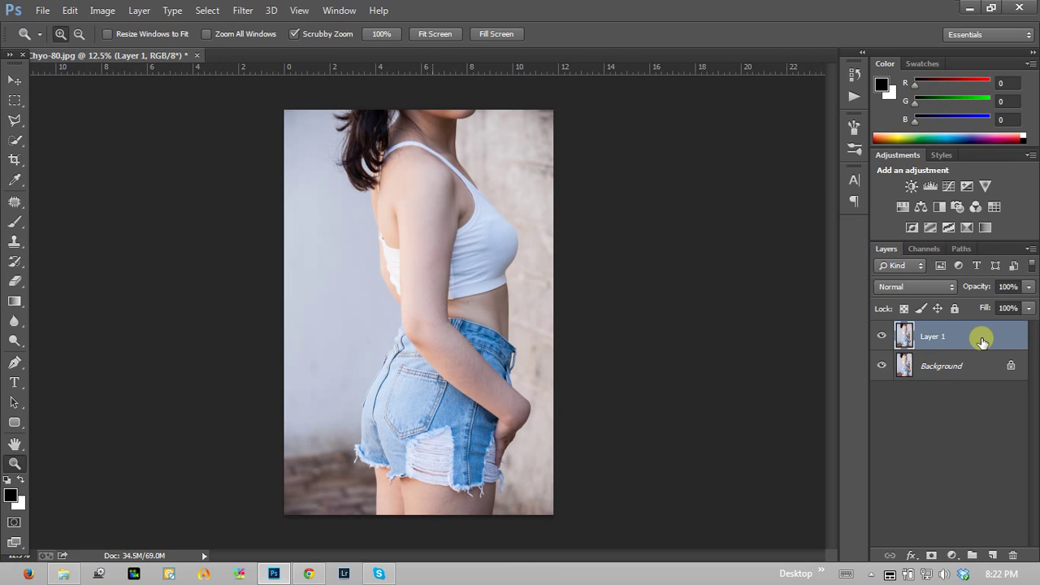
pyautogui.click(244, 10)
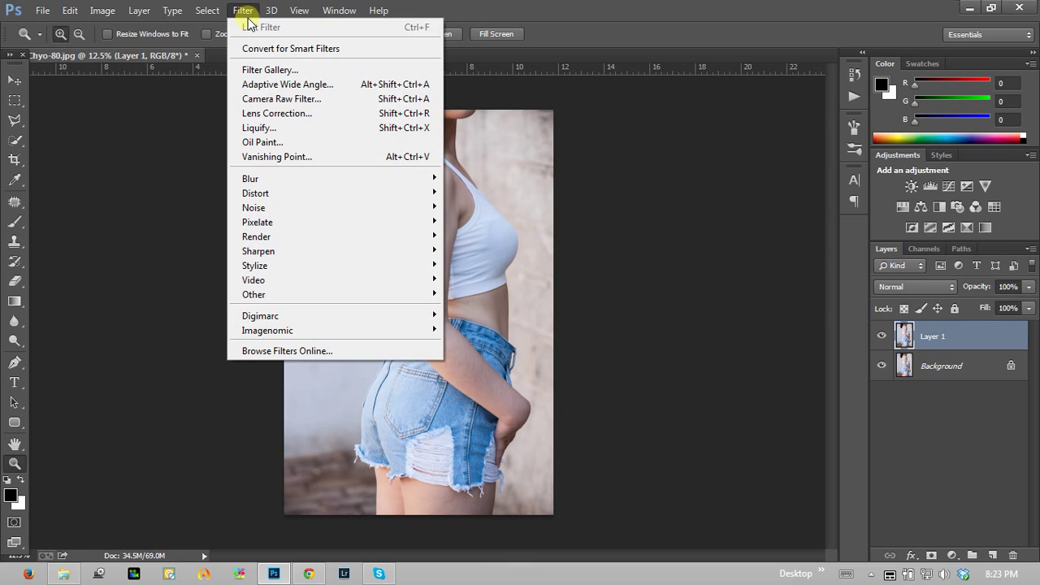
# Open Liquify on Layer 1 and zoom the preview to 25% to frame the torso.
pyautogui.click(260, 128)
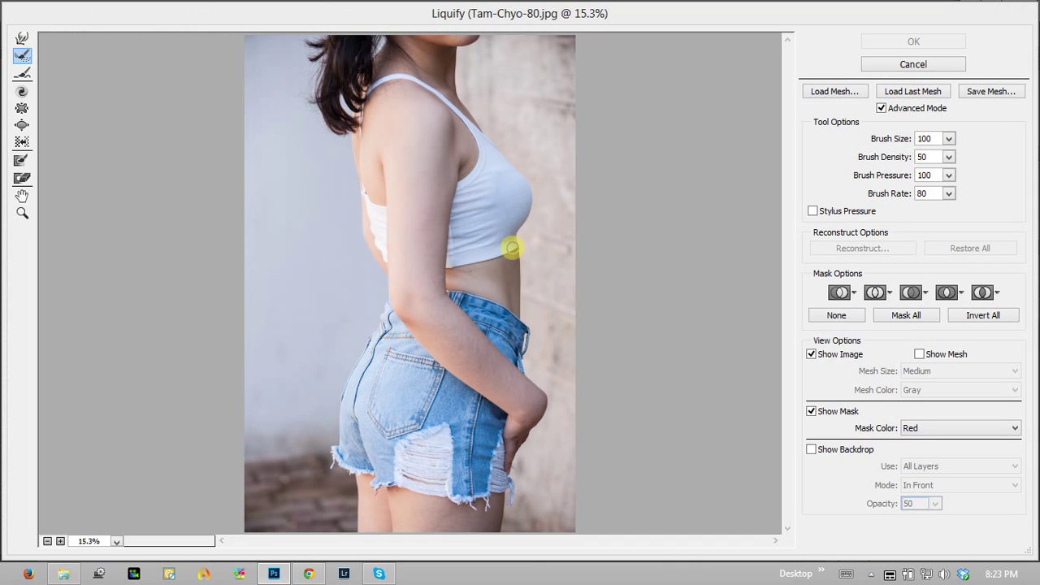
pyautogui.click(22, 213)
pyautogui.click(502, 140)
pyautogui.moveTo(504, 135); pyautogui.dragTo(416, 98)
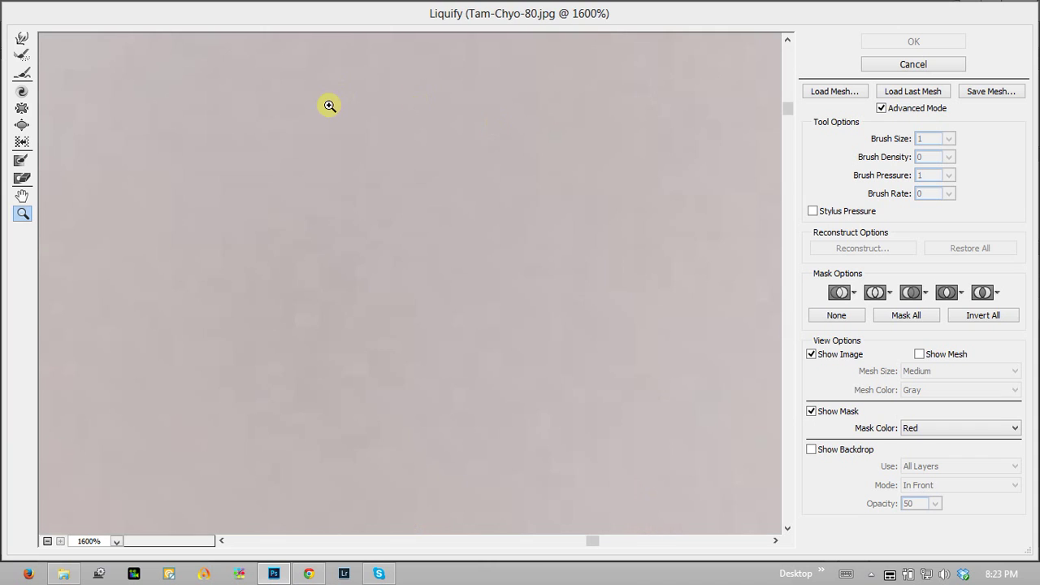
pyautogui.keyDown('alt'); pyautogui.click(367, 186); pyautogui.keyUp('alt')
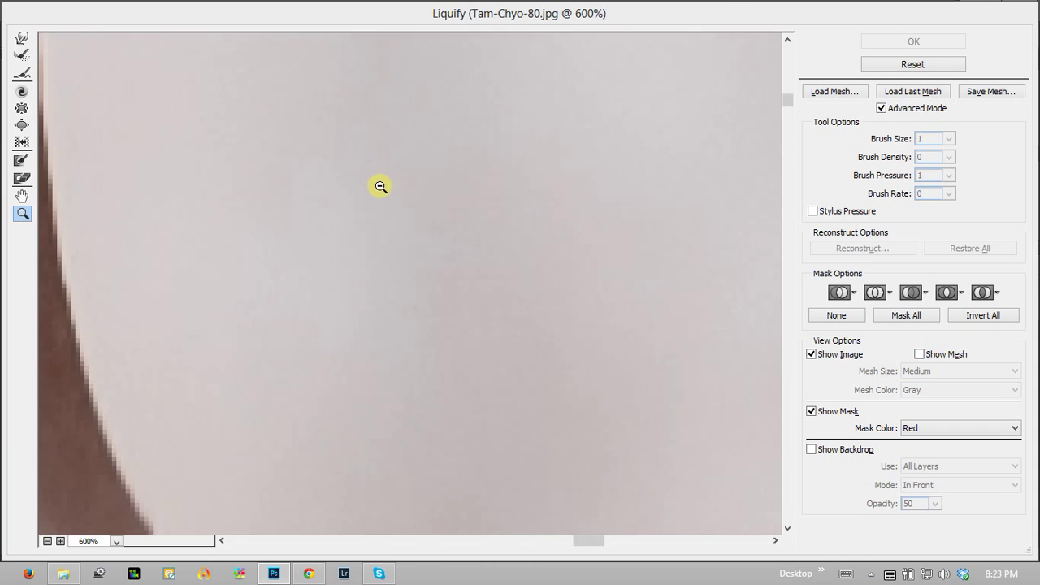
pyautogui.keyDown('alt'); pyautogui.click(377, 185); pyautogui.keyUp('alt')
pyautogui.keyDown('alt'); pyautogui.click(380, 170); pyautogui.keyUp('alt')
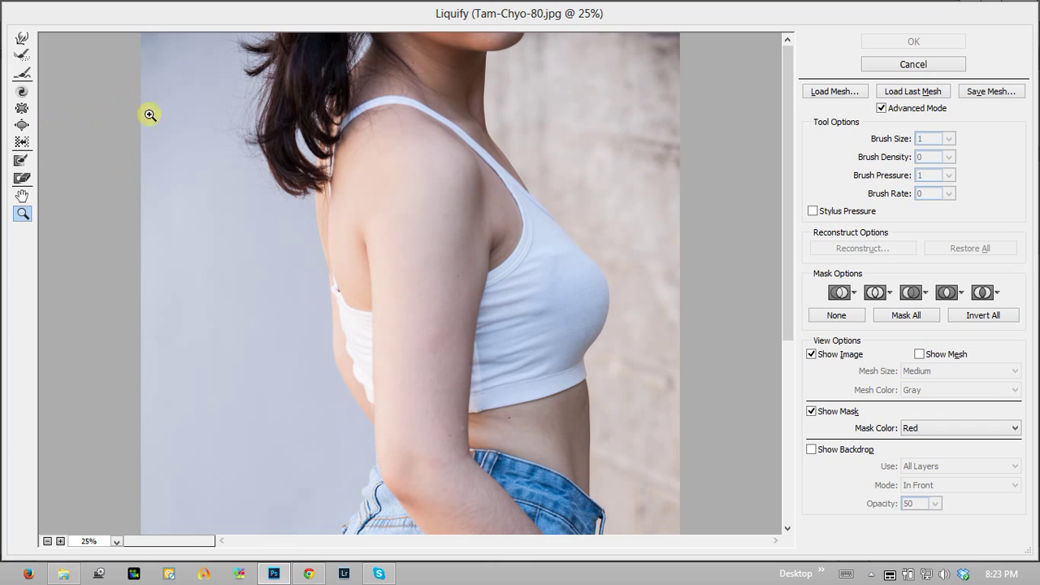
pyautogui.moveTo(402, 377); pyautogui.dragTo(379, 304)
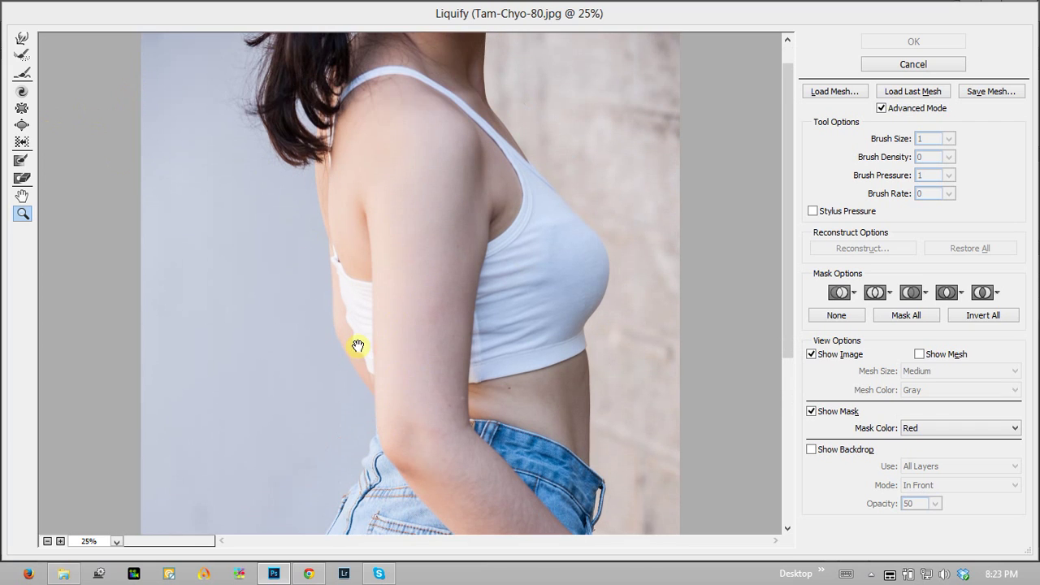
# Size the Forward Warp brush to about 250 and push the chest contour near the shoulder.
pyautogui.click(23, 38)
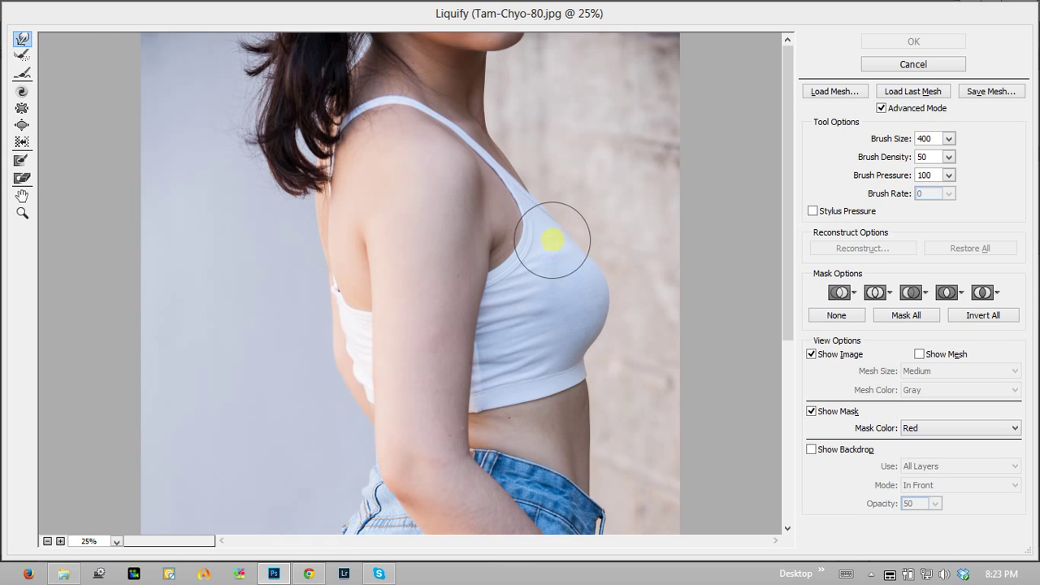
pyautogui.press(']')
pyautogui.press(']')
pyautogui.press(']')
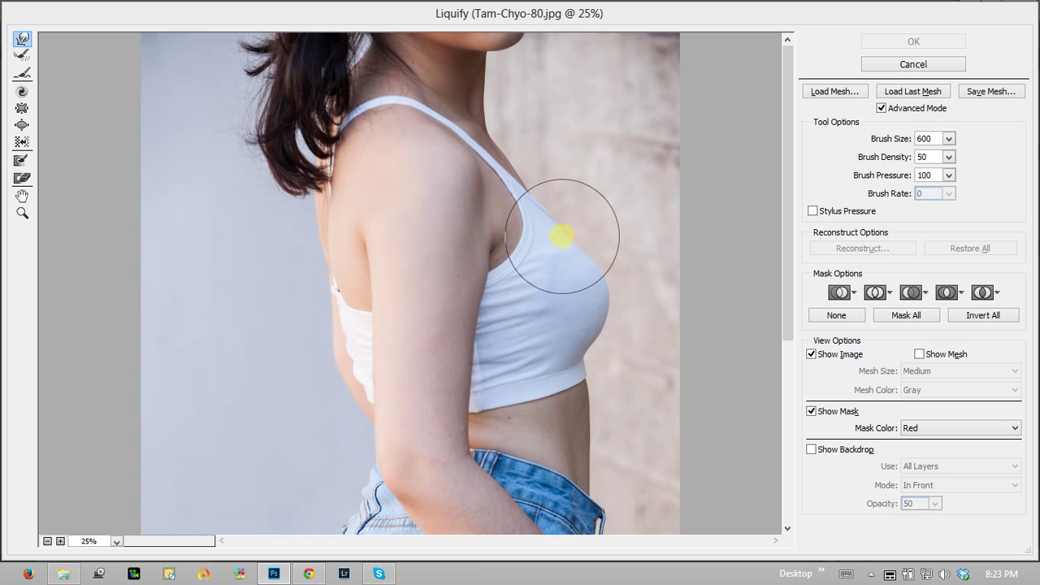
pyautogui.click(948, 139)
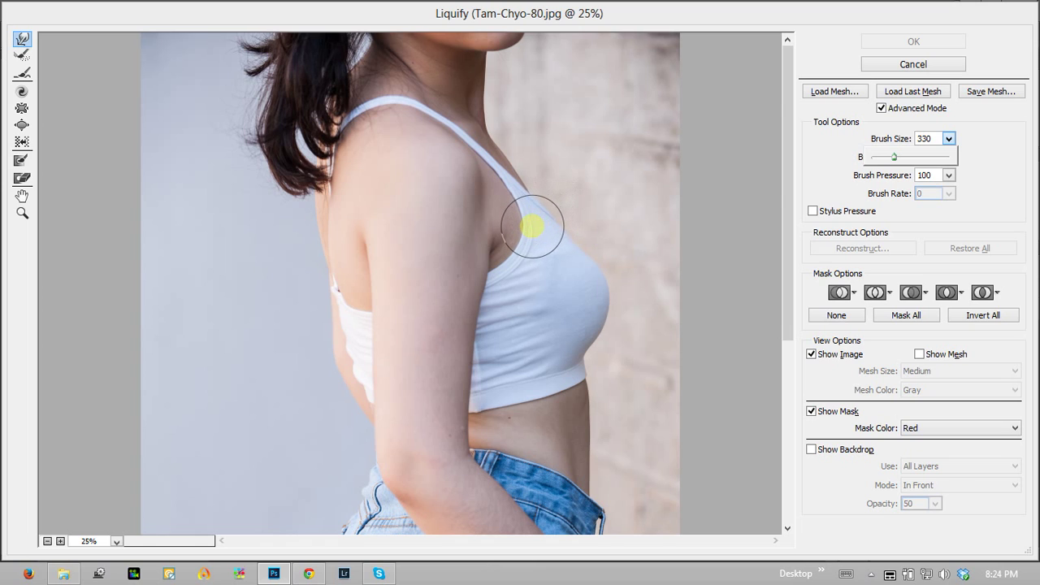
pyautogui.press(']')
pyautogui.press(']')
pyautogui.press(']')
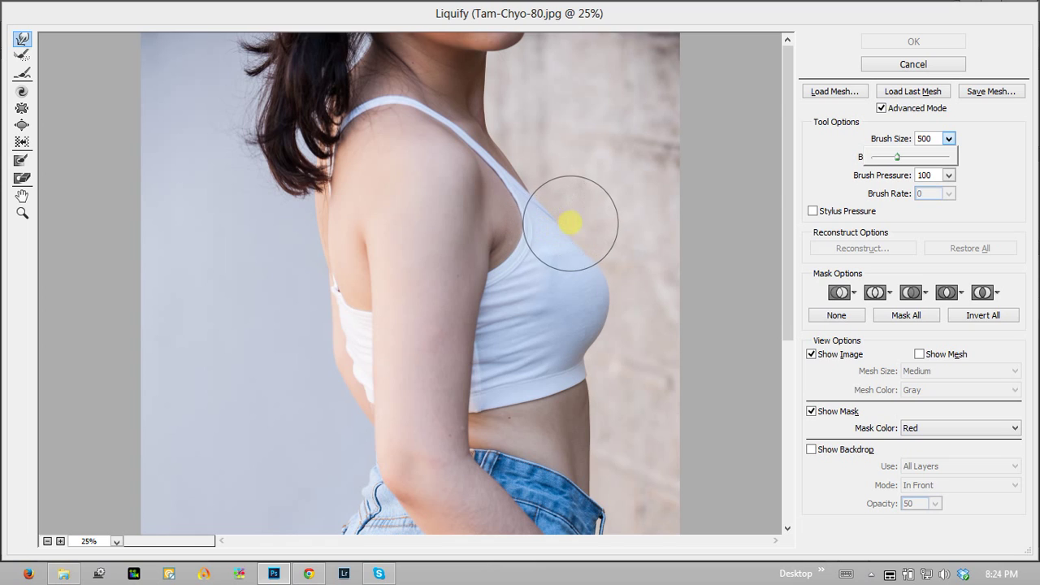
pyautogui.press('[')
pyautogui.press('[')
pyautogui.press('[')
pyautogui.press('[')
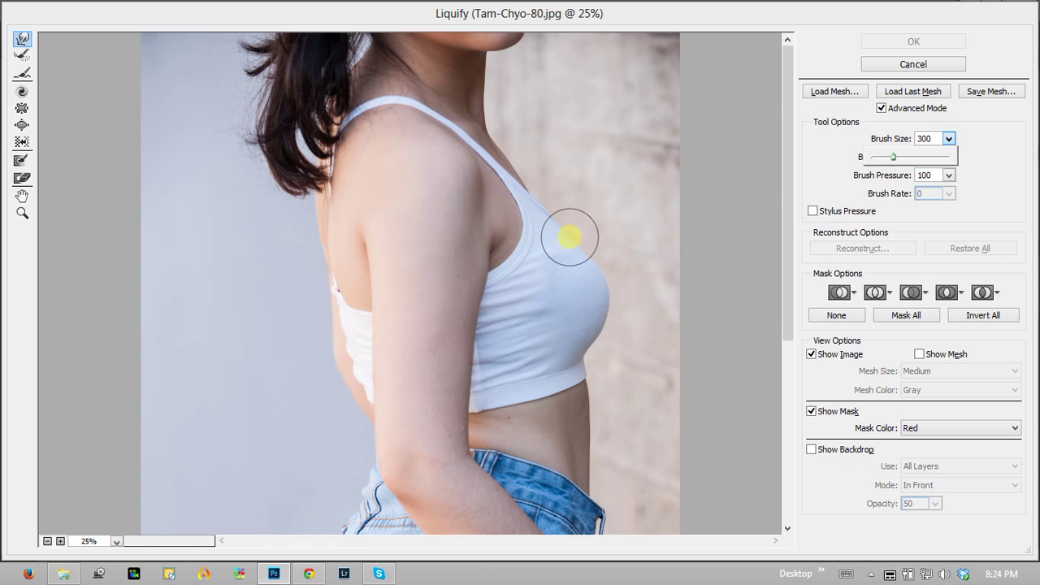
pyautogui.press('[')
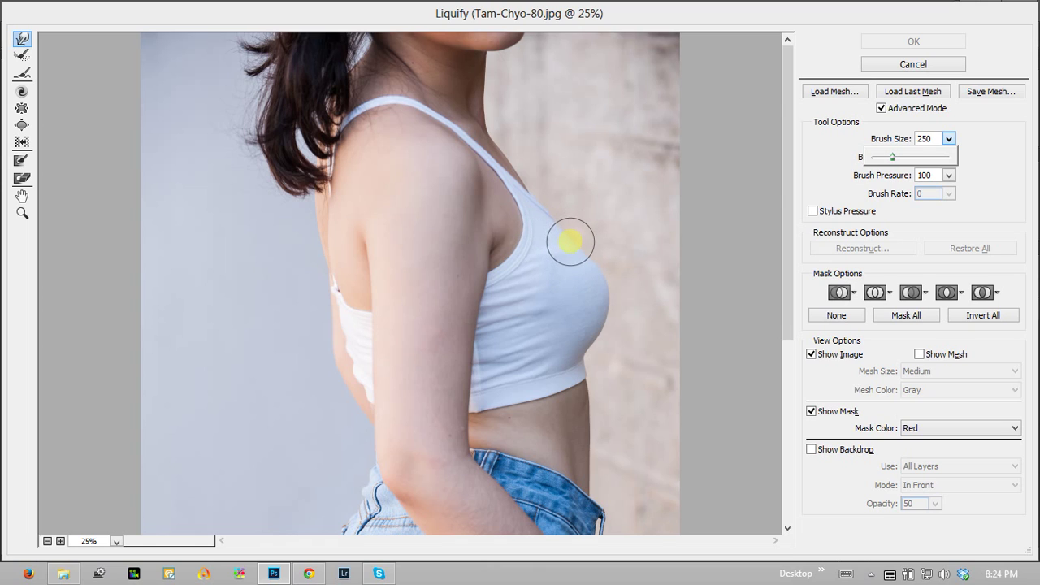
pyautogui.moveTo(574, 232); pyautogui.dragTo(559, 223)
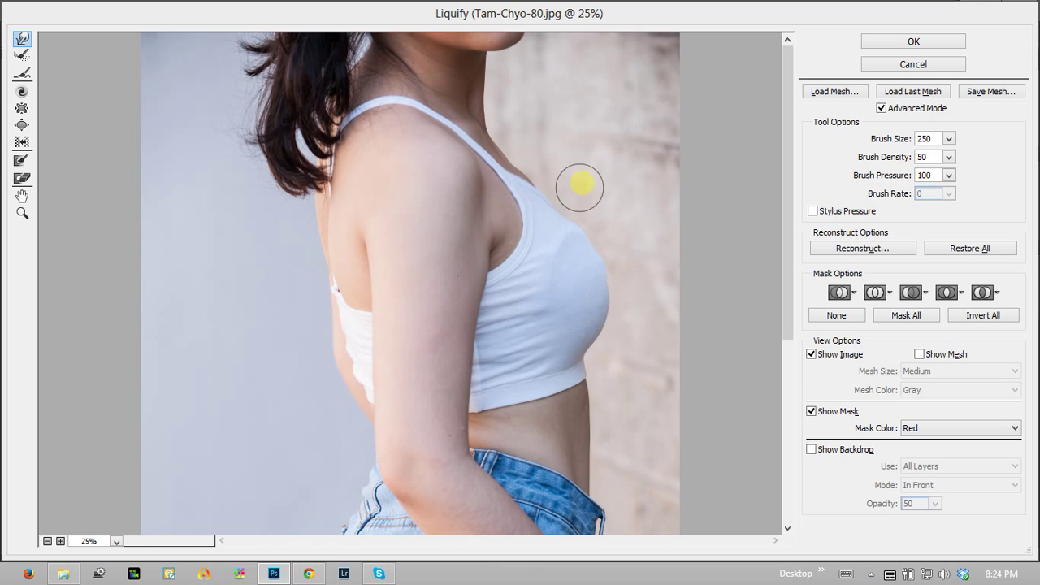
pyautogui.press('alt')
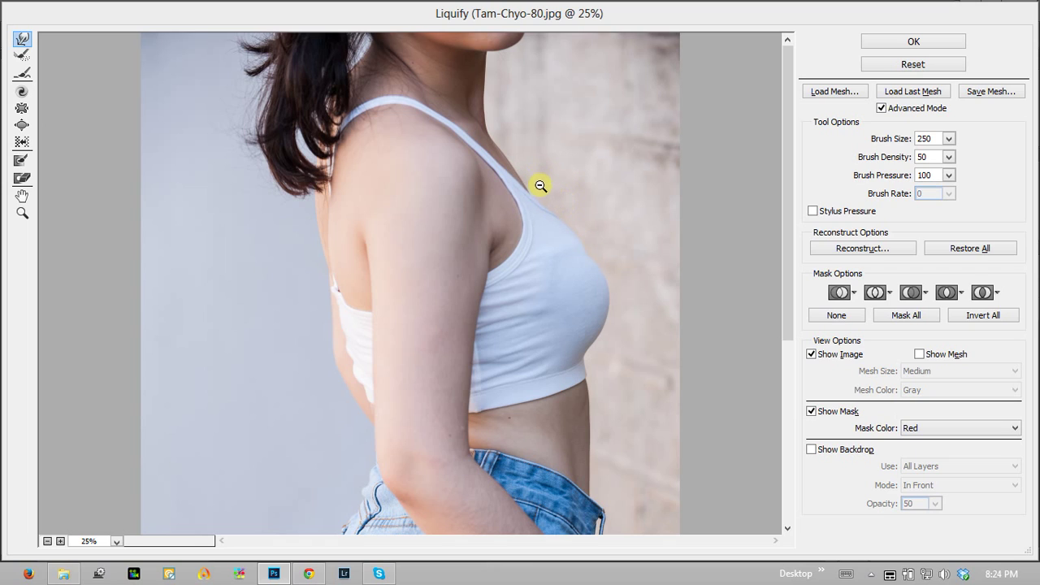
# Reset the Liquify warp and push the bust contour outward with a 700 brush.
pyautogui.press('alt')
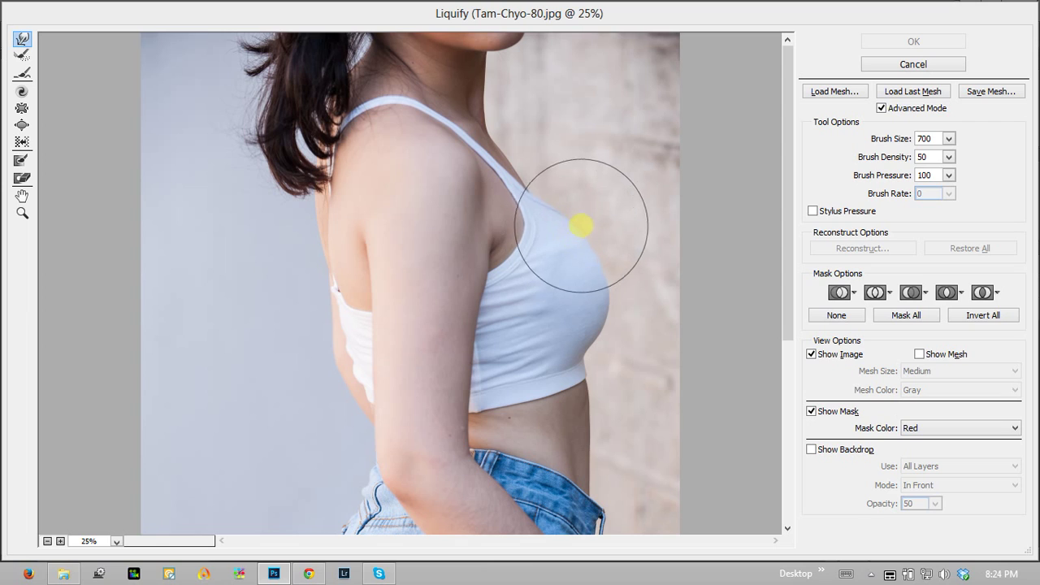
pyautogui.moveTo(578, 232); pyautogui.dragTo(584, 264)
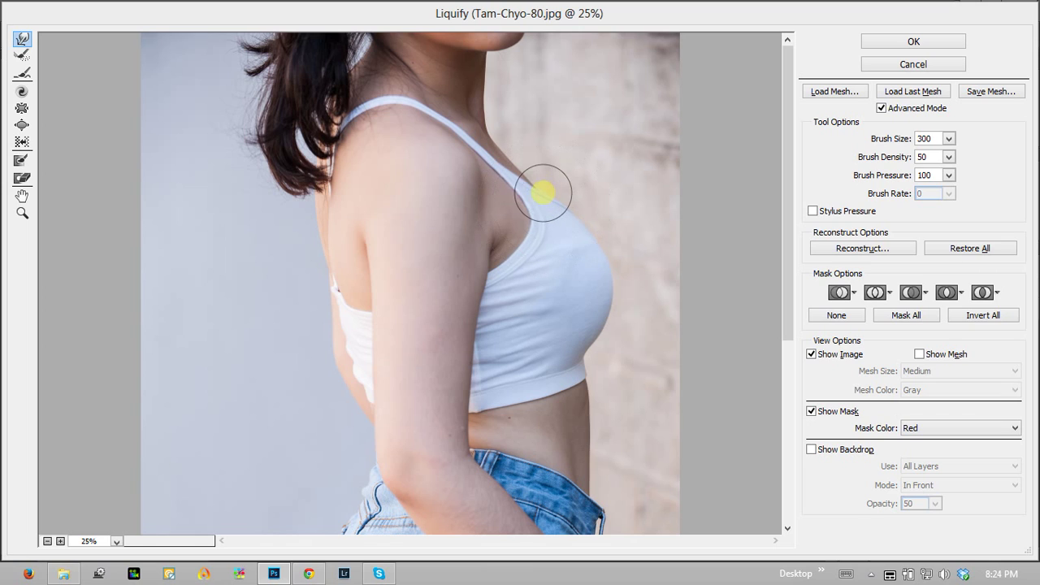
pyautogui.press(']')
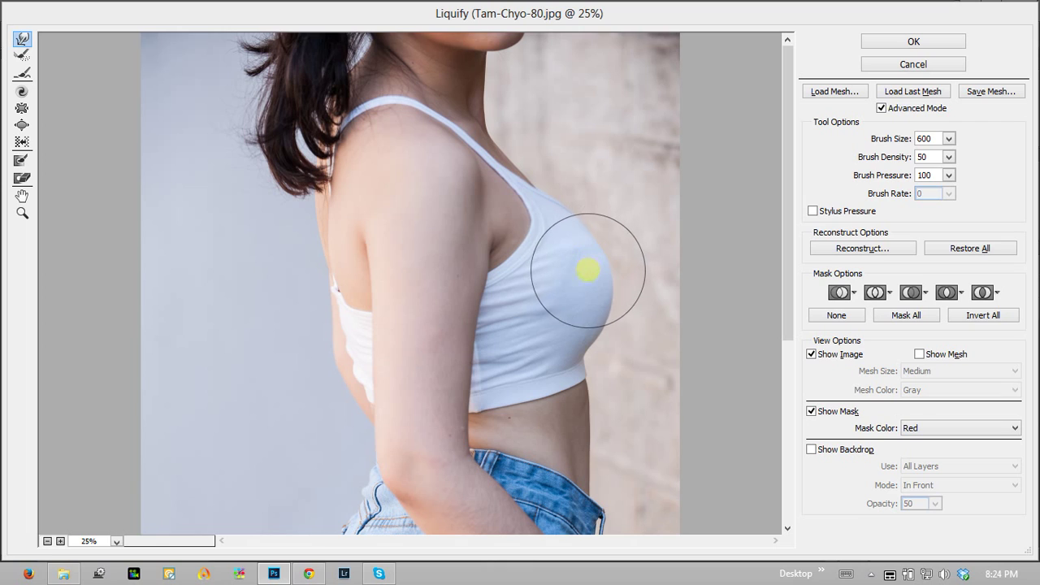
pyautogui.press(']')
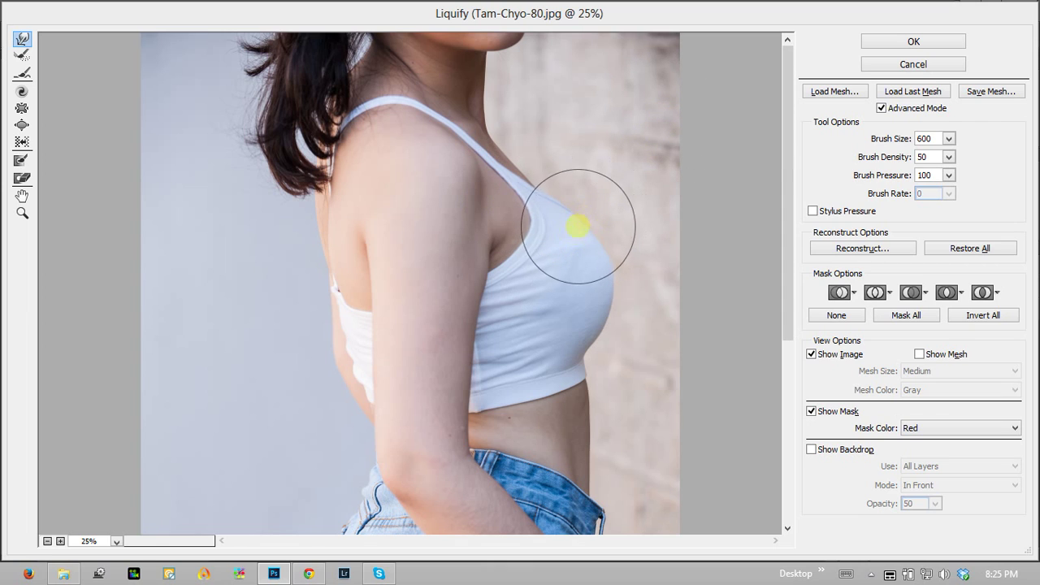
pyautogui.moveTo(582, 235); pyautogui.dragTo(598, 239)
pyautogui.press(']')
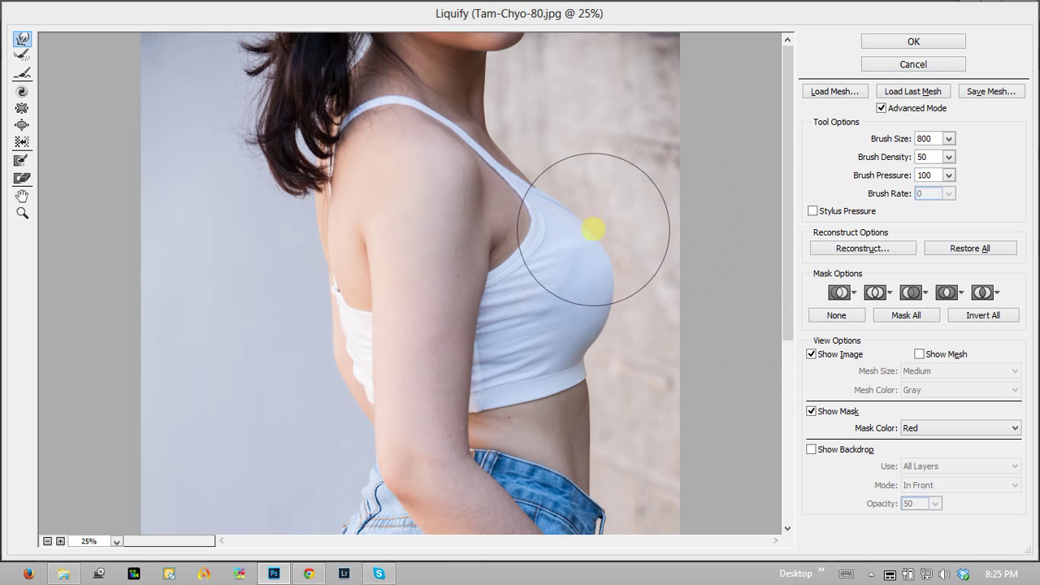
# Pull the waist contour inward with the brush at 700.
pyautogui.moveTo(789, 136); pyautogui.dragTo(782, 256)
pyautogui.press('[')
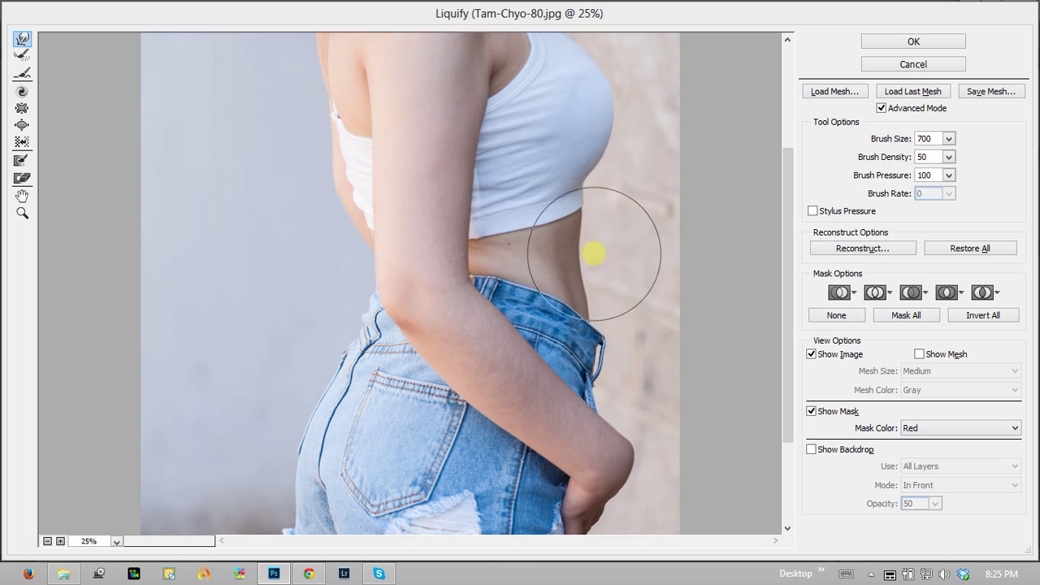
pyautogui.moveTo(592, 285); pyautogui.dragTo(591, 290)
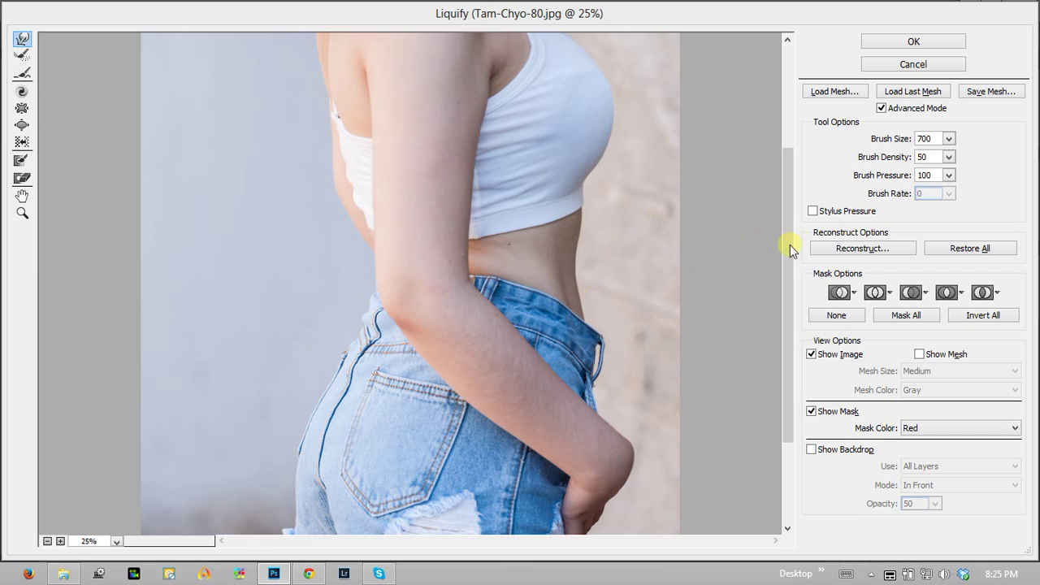
pyautogui.moveTo(788, 228); pyautogui.dragTo(772, 313)
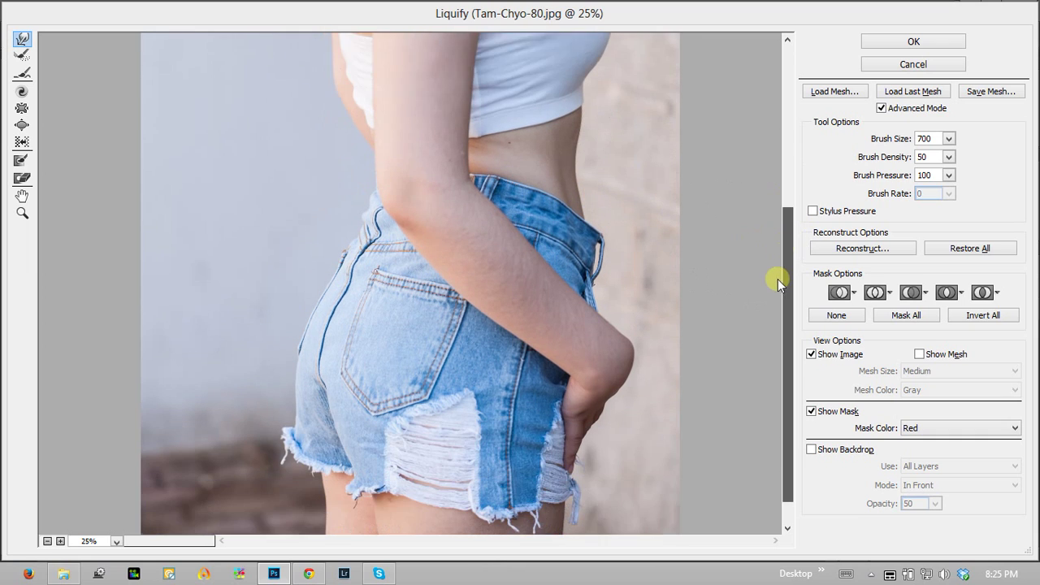
# Round out the buttock curve with an 800–900 brush and apply the Liquify warp.
pyautogui.press(']')
pyautogui.press(']')
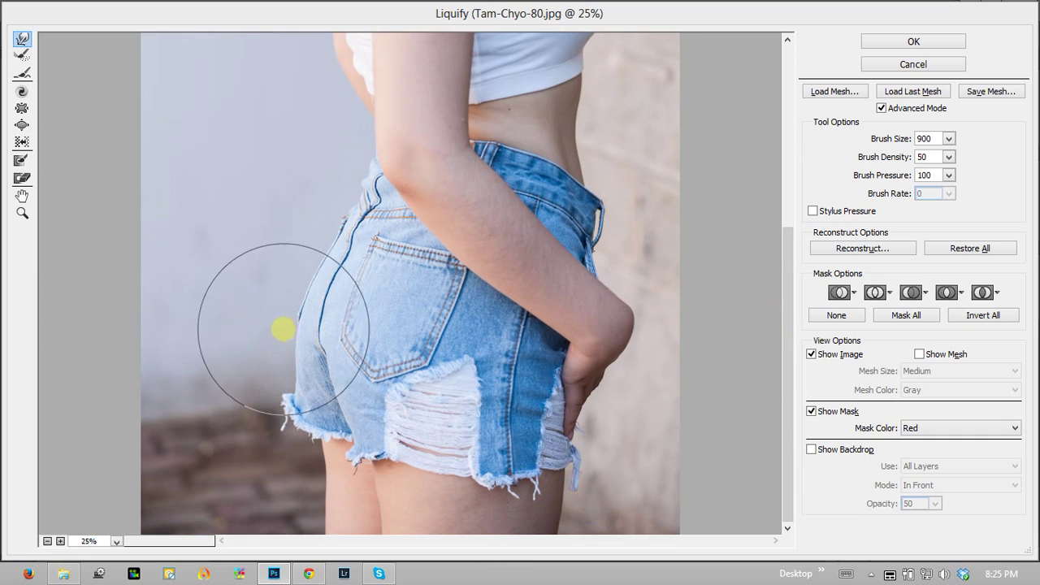
pyautogui.press(']')
pyautogui.moveTo(305, 419)
pyautogui.mouseDown()
pyautogui.moveTo(308, 437)
pyautogui.moveTo(307, 344)
pyautogui.moveTo(311, 507)
pyautogui.mouseUp()
pyautogui.press('[')
pyautogui.press('[')
pyautogui.press('[')
pyautogui.press('[')
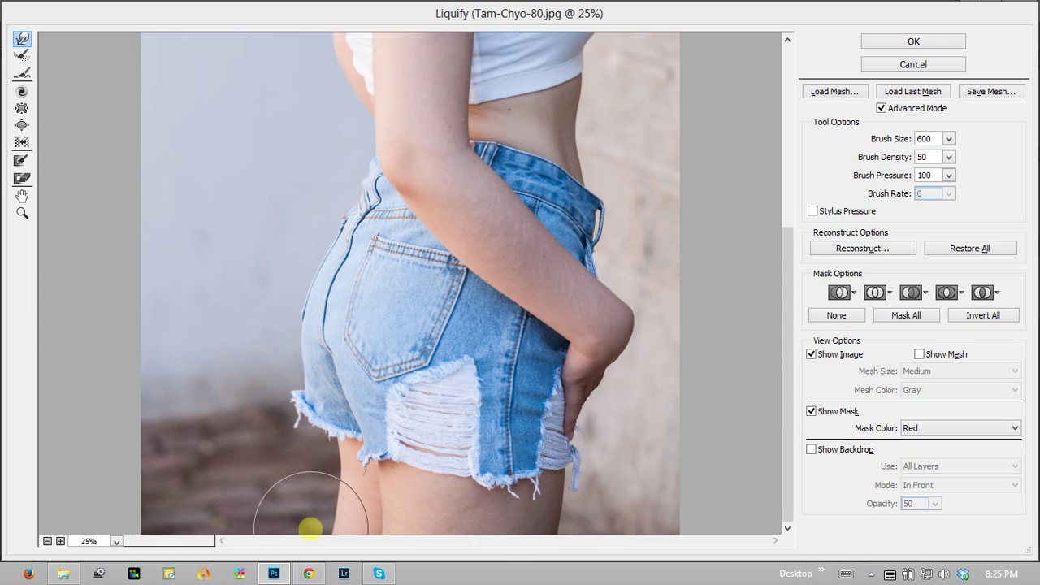
pyautogui.press(']')
pyautogui.press(']')
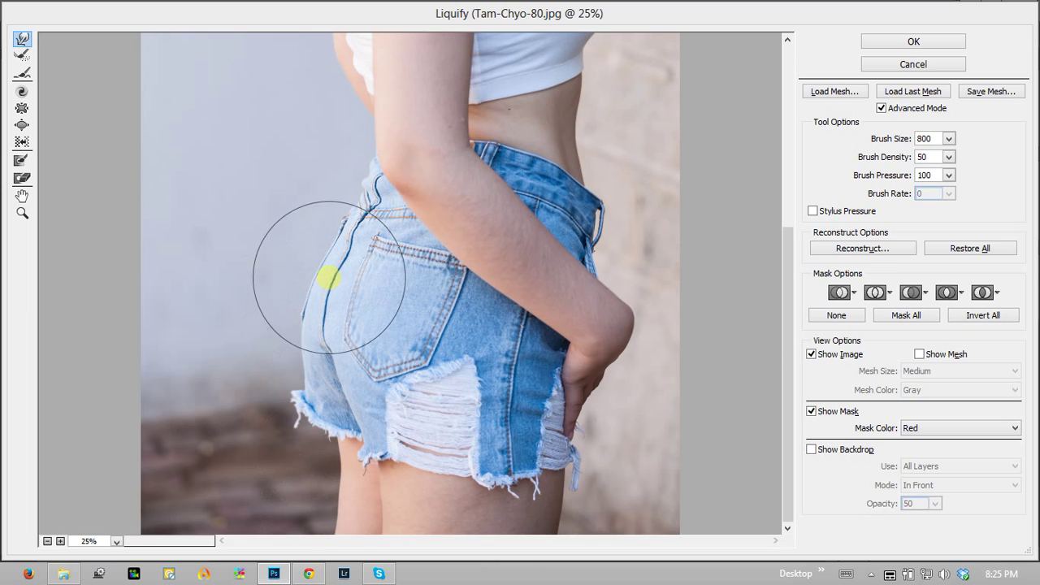
pyautogui.moveTo(322, 268)
pyautogui.mouseDown()
pyautogui.moveTo(331, 239)
pyautogui.moveTo(325, 279)
pyautogui.moveTo(364, 278)
pyautogui.mouseUp()
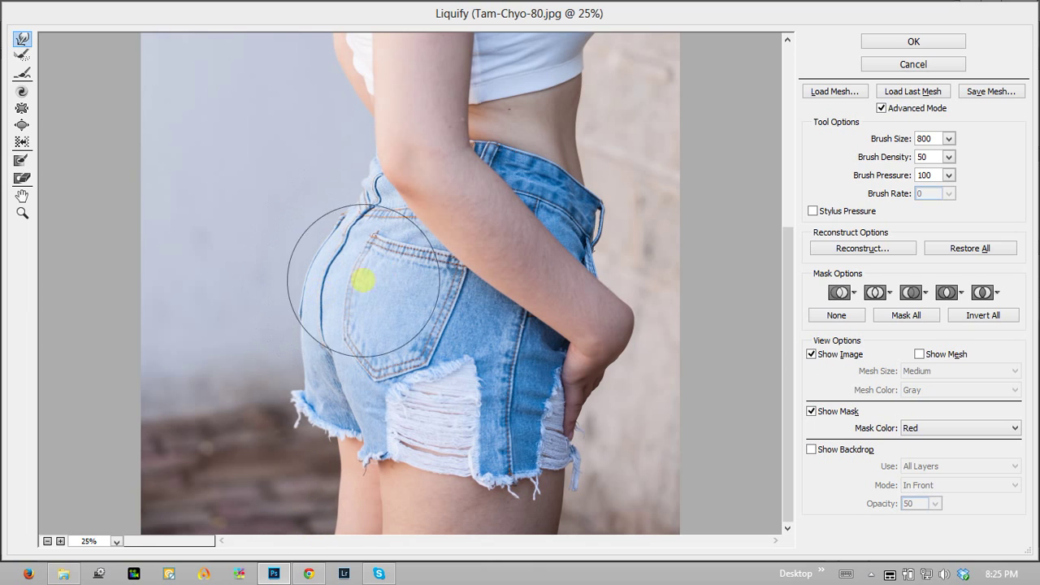
pyautogui.click(924, 46)
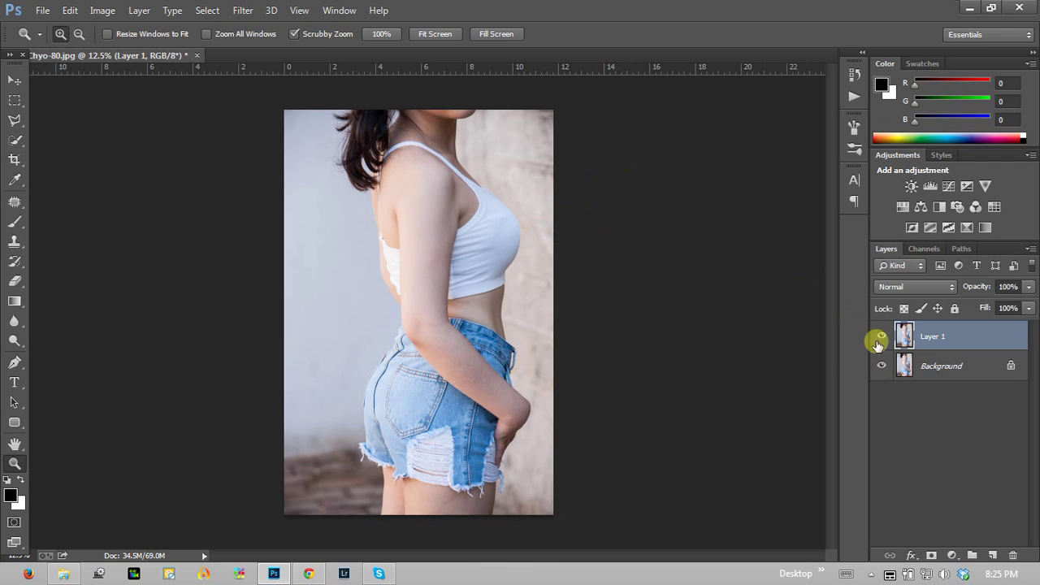
# Toggle Layer 1 to compare against the original, then close Tam-Chyo-80.jpg.
pyautogui.click(881, 337)
pyautogui.click(880, 336)
pyautogui.click(881, 337)
pyautogui.click(880, 338)
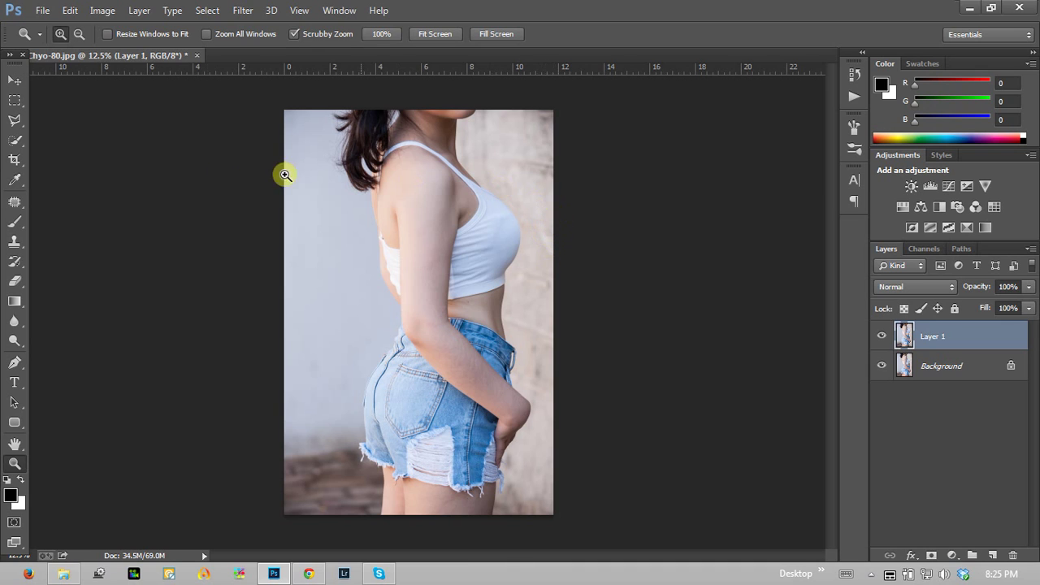
pyautogui.click(197, 55)
# Discard Tam-Chyo-80's changes and drag Tam-Chyo-73 from Explorer into Photoshop.
pyautogui.click(524, 227)
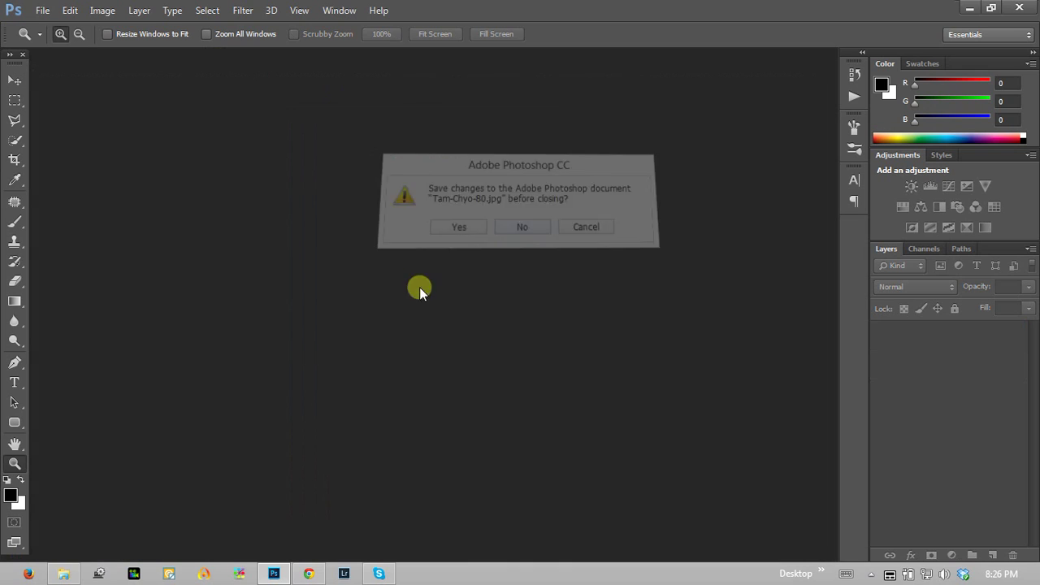
pyautogui.click(63, 572)
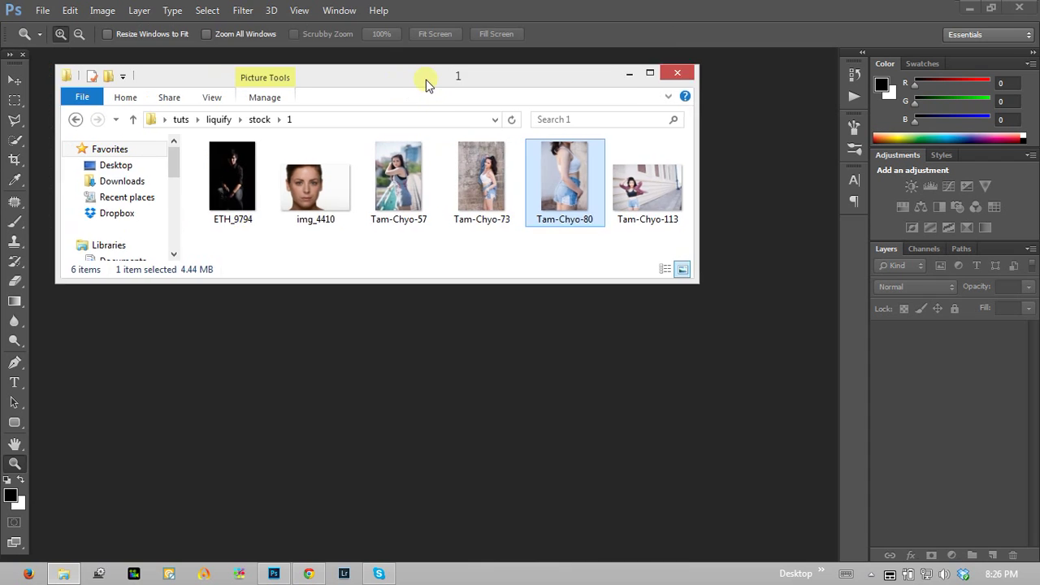
pyautogui.moveTo(406, 68); pyautogui.dragTo(499, 176)
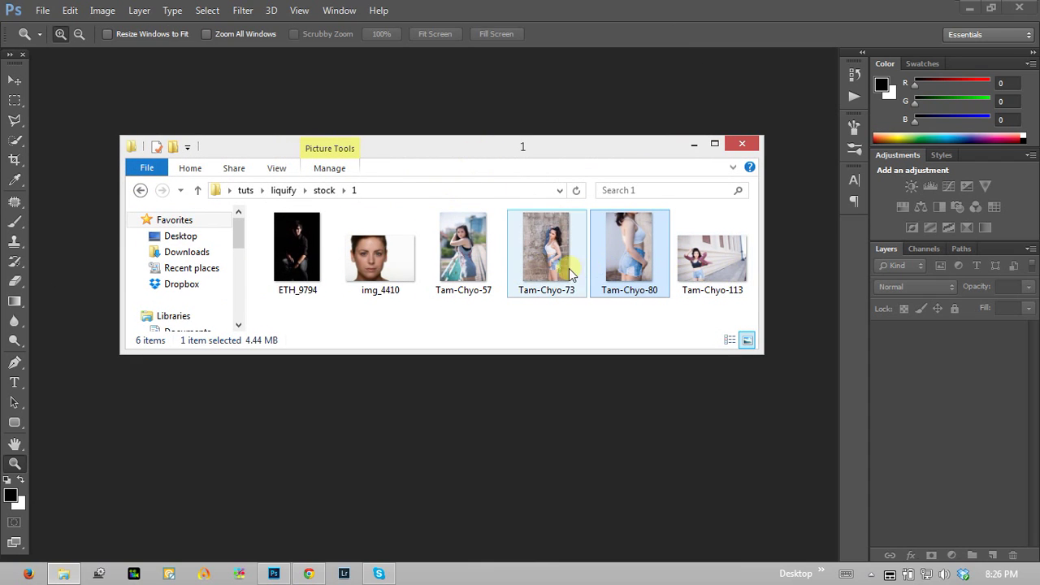
pyautogui.moveTo(546, 255); pyautogui.dragTo(529, 122)
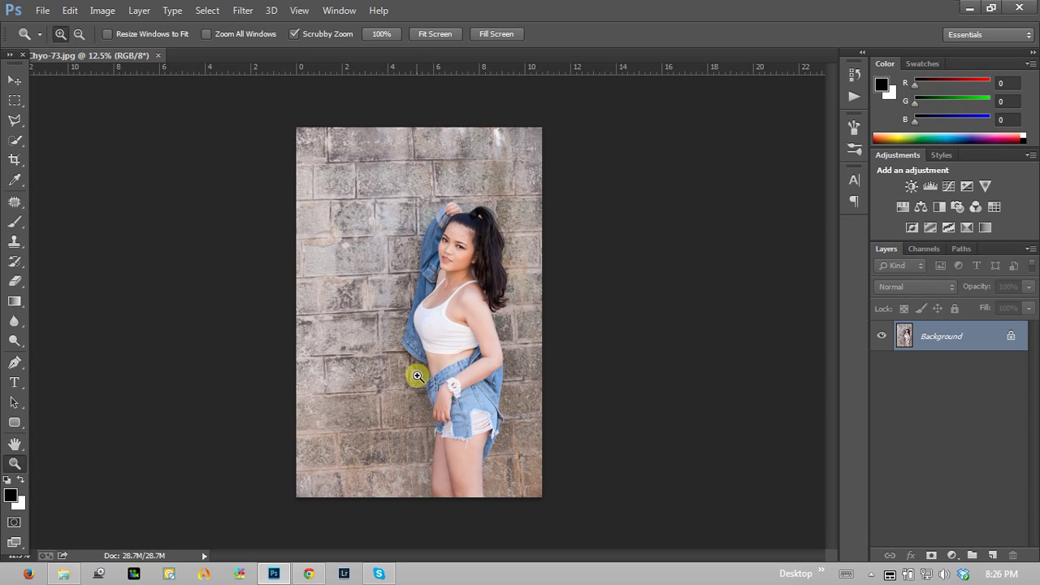
# Zoom and pan around the Tam-Chyo-73 brick-wall portrait to inspect the waist and face.
pyautogui.moveTo(417, 375); pyautogui.dragTo(350, 319)
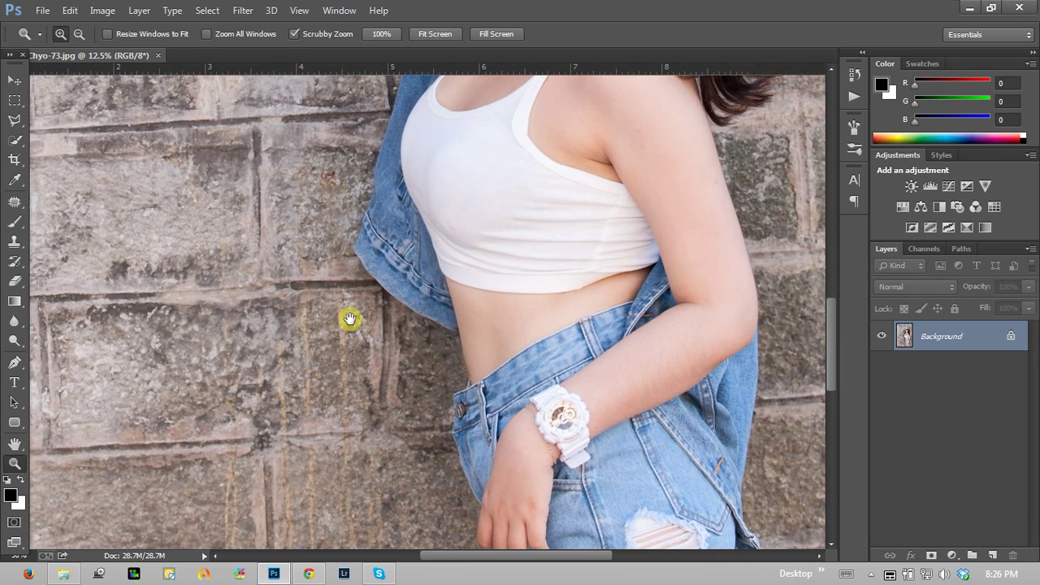
pyautogui.scroll(2, 355, 225)
pyautogui.scroll(2, 399, 125)
pyautogui.scroll(1, 417, 283)
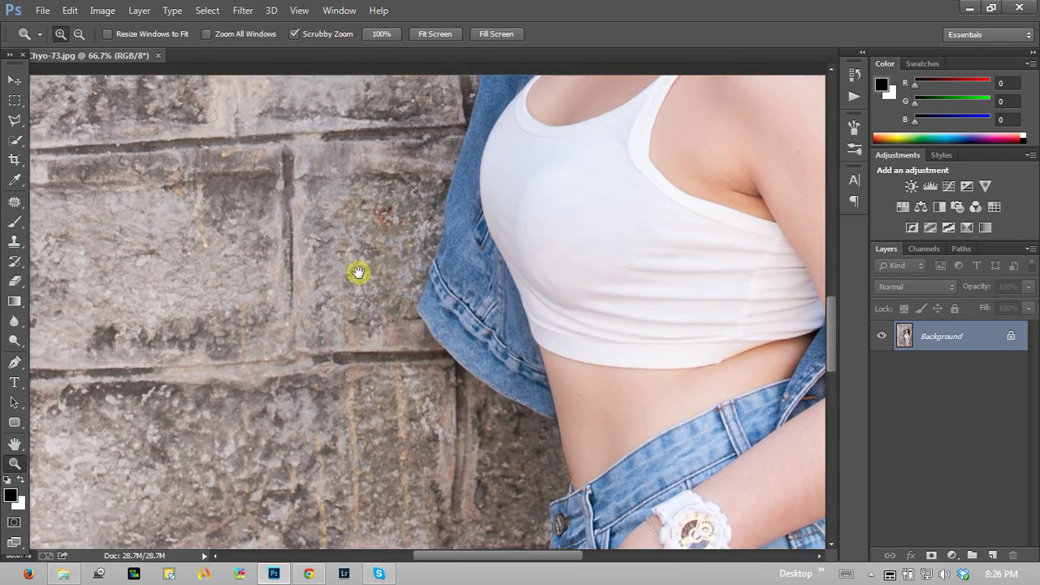
pyautogui.scroll(-1, 328, 340)
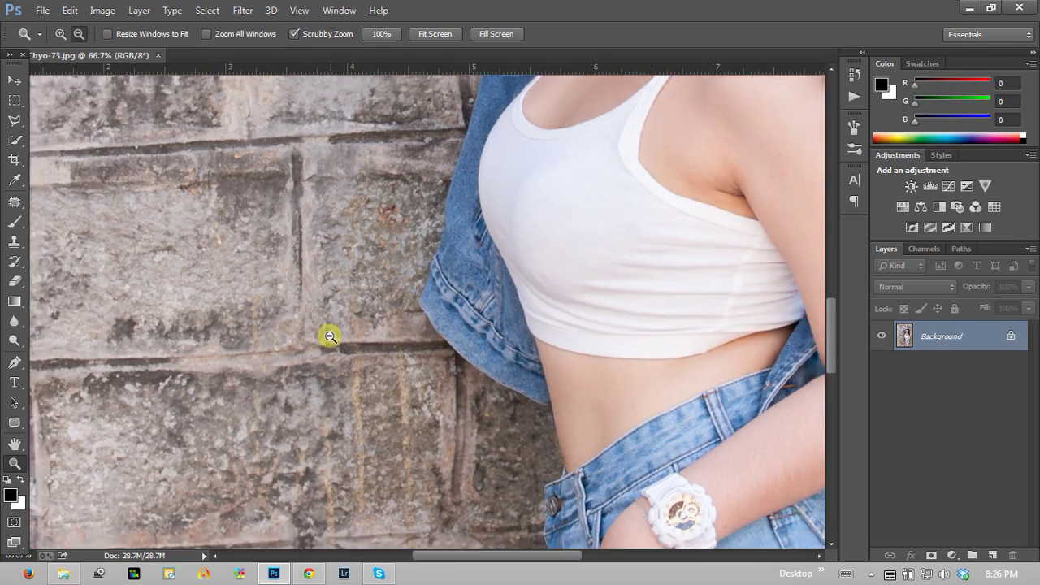
pyautogui.scroll(-1, 325, 333)
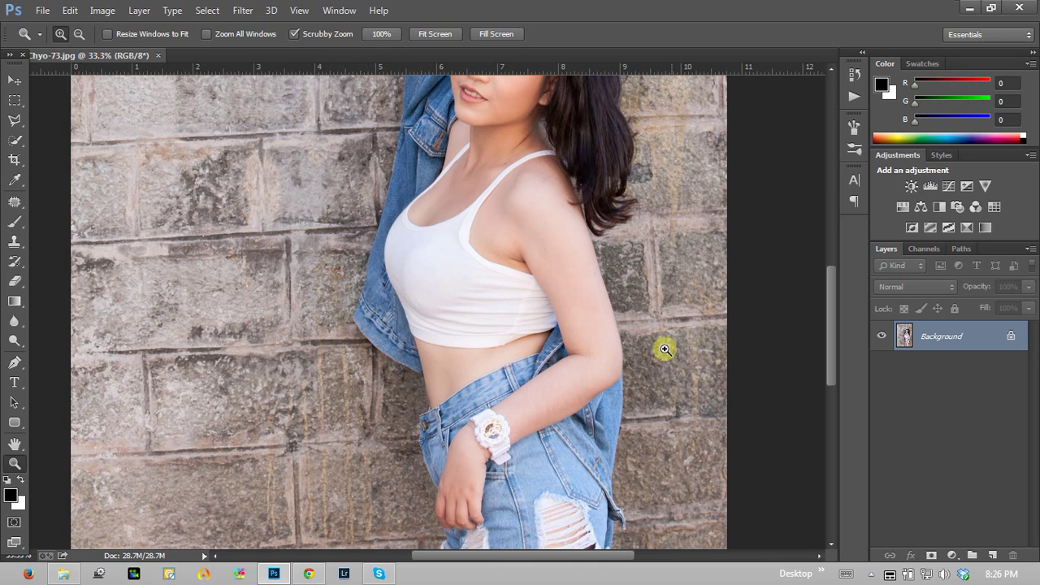
pyautogui.moveTo(472, 359)
pyautogui.mouseDown()
pyautogui.moveTo(471, 309)
pyautogui.moveTo(483, 355)
pyautogui.mouseUp()
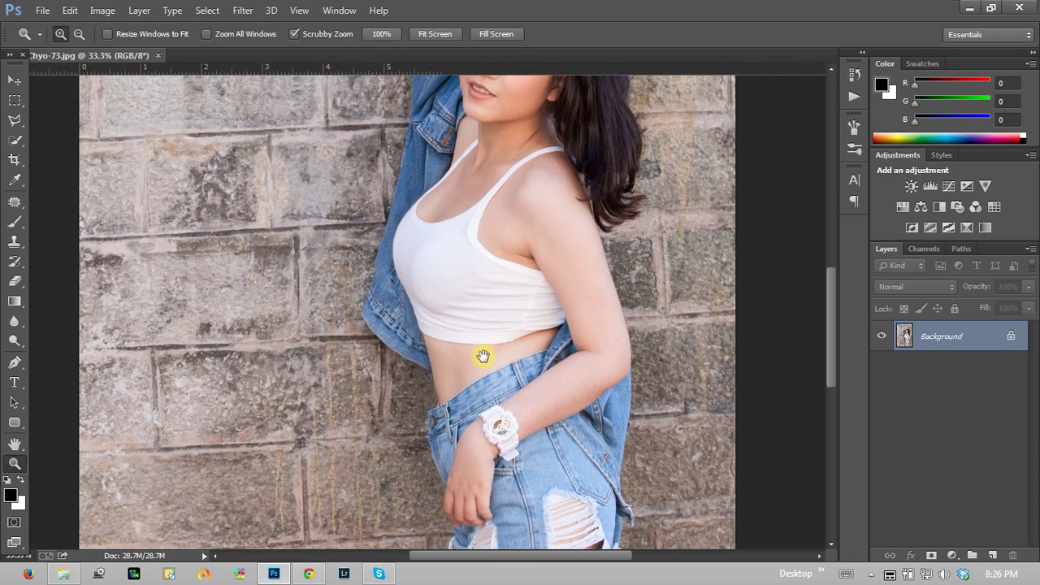
pyautogui.moveTo(483, 268); pyautogui.dragTo(429, 324)
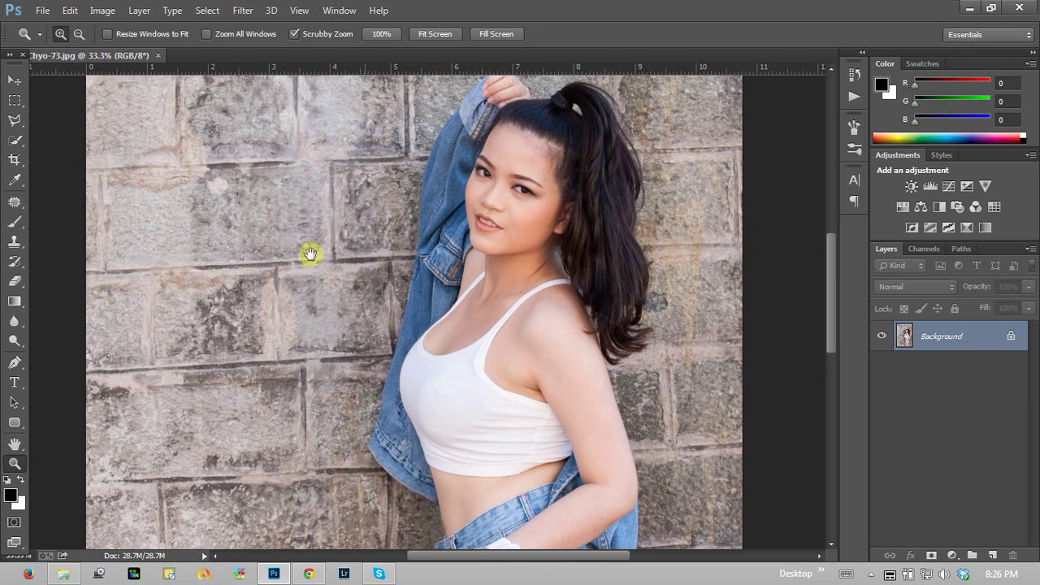
# Close Tam-Chyo-73, bring in Tam-Chyo-57 and open it in Liquify on the torso.
pyautogui.click(159, 55)
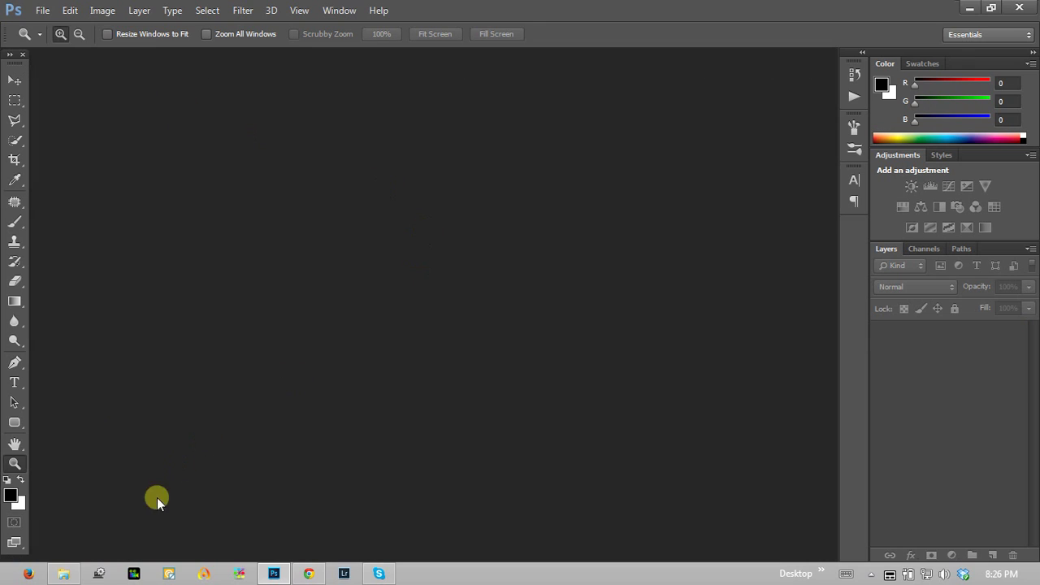
pyautogui.click(58, 575)
pyautogui.moveTo(451, 268); pyautogui.dragTo(565, 444)
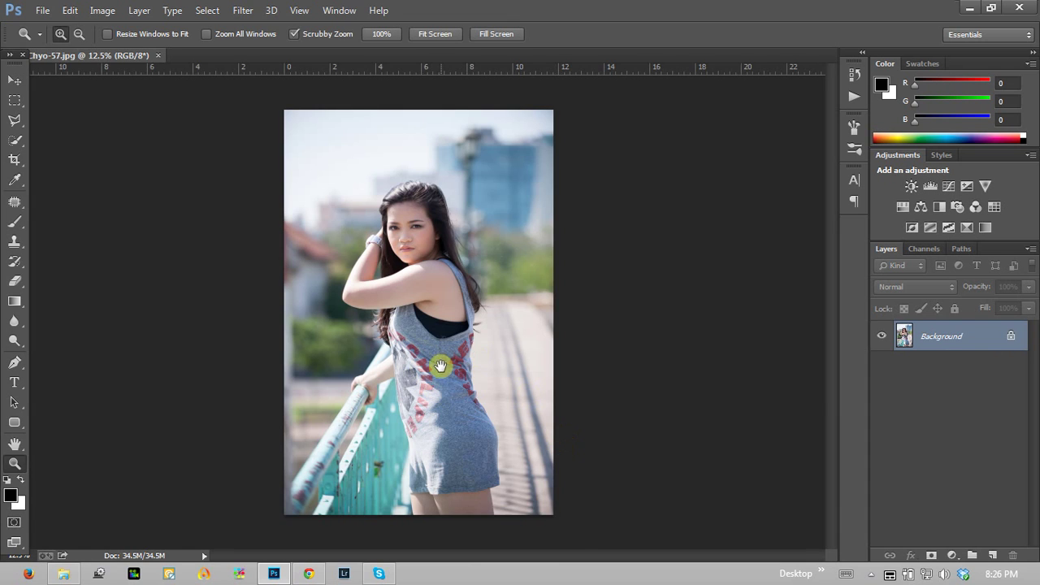
pyautogui.moveTo(439, 366); pyautogui.dragTo(415, 303)
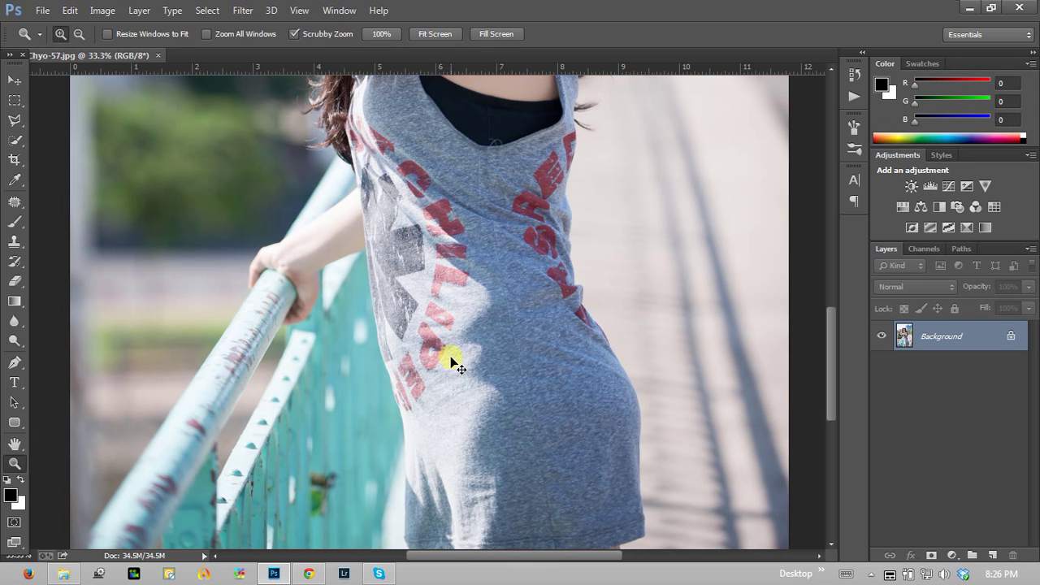
pyautogui.hotkey('shift', 'ctrl', 'x')
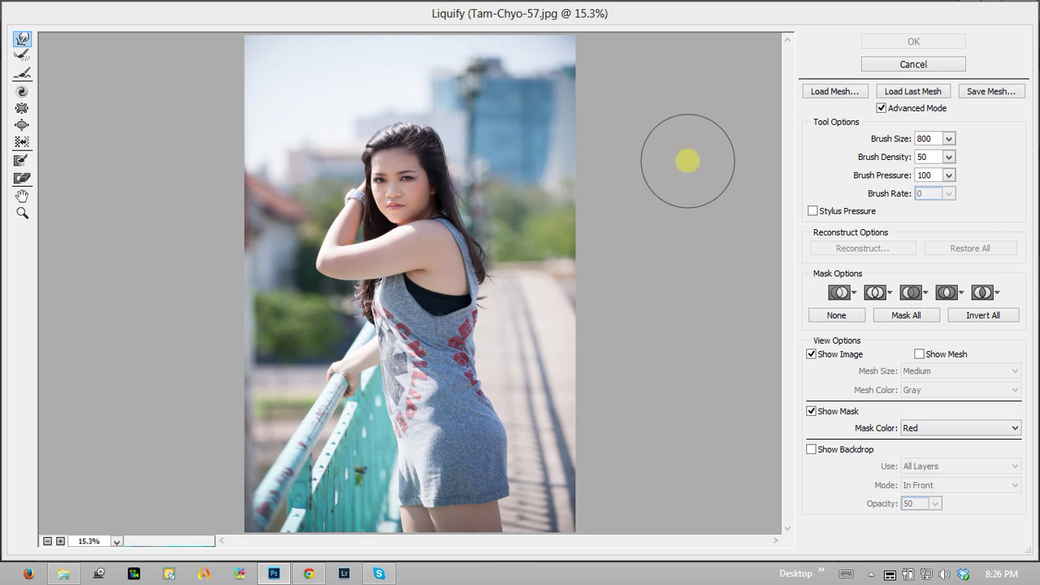
# Cancel Liquify, duplicate the photo to Layer 1, and reopen Liquify zoomed to 66.7%.
pyautogui.click(913, 64)
pyautogui.hotkey('ctrl', 'j')
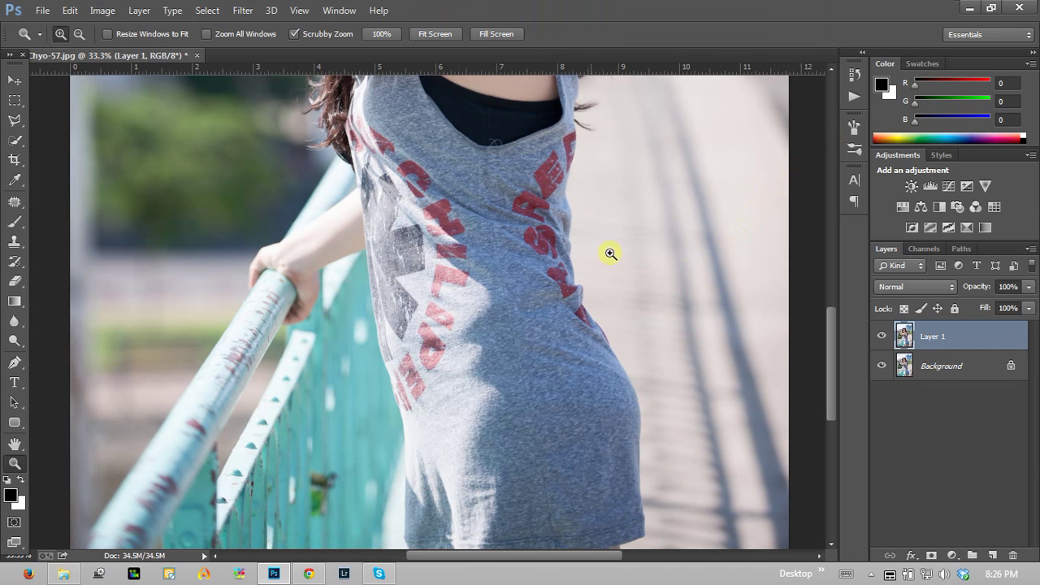
pyautogui.hotkey('shift', 'ctrl', 'x')
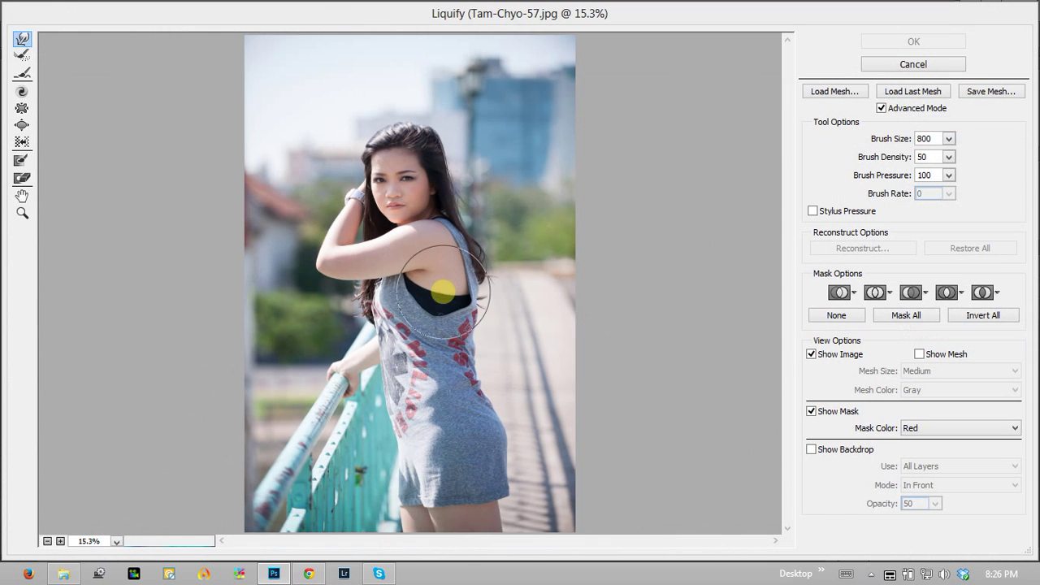
pyautogui.click(22, 214)
pyautogui.moveTo(381, 440); pyautogui.dragTo(394, 437)
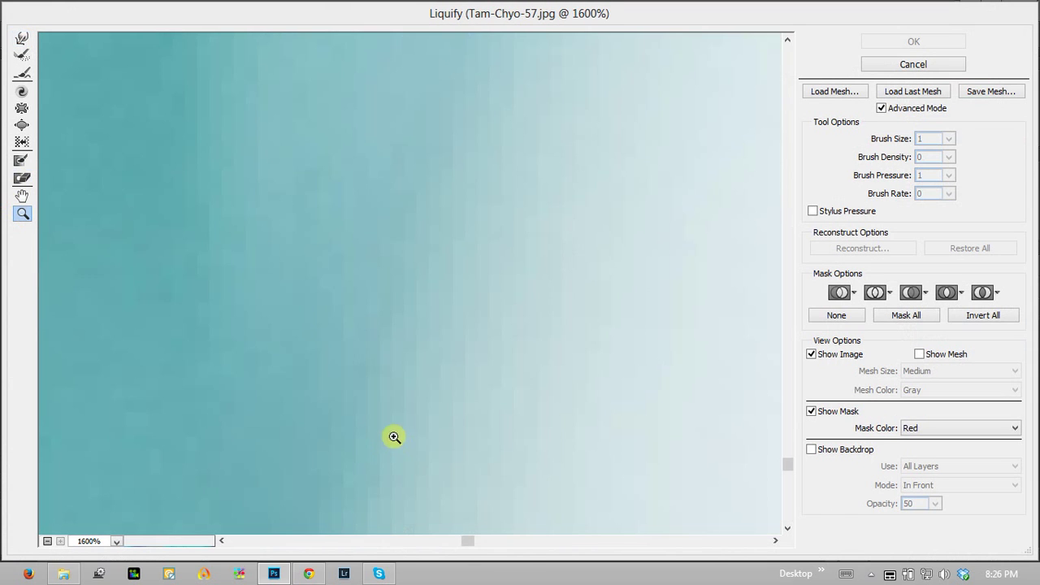
pyautogui.keyDown('alt'); pyautogui.click(379, 267); pyautogui.keyUp('alt')
pyautogui.keyDown('alt'); pyautogui.click(387, 295); pyautogui.keyUp('alt')
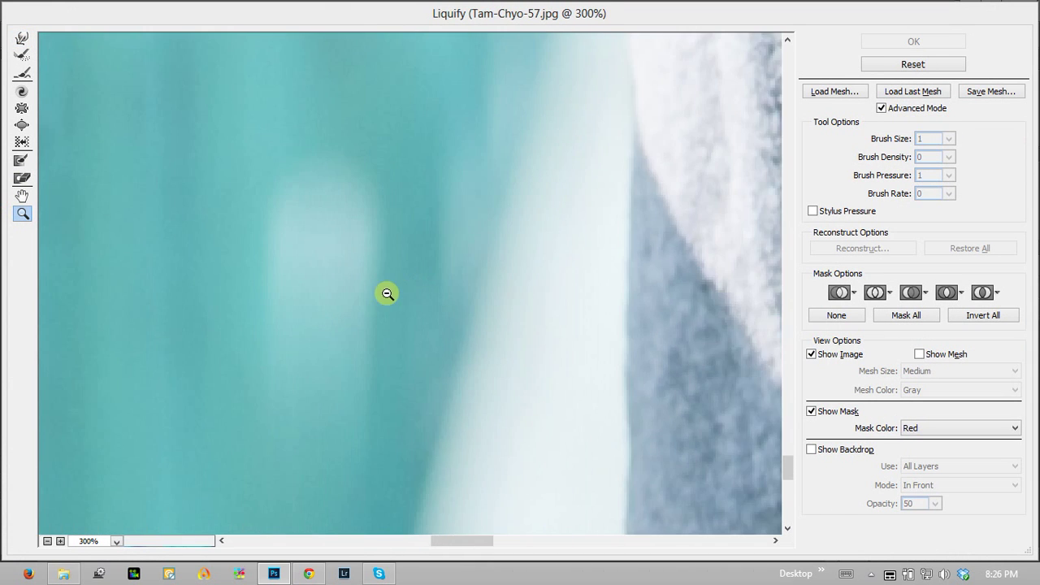
pyautogui.keyDown('alt'); pyautogui.click(417, 280); pyautogui.keyUp('alt')
pyautogui.moveTo(462, 144)
pyautogui.mouseDown()
pyautogui.moveTo(476, 299)
pyautogui.moveTo(457, 255)
pyautogui.moveTo(448, 259)
pyautogui.mouseUp()
# Push the shirt's left edge inward at the waist with Forward Warp, then shrink the brush to 70.
pyautogui.press('w')
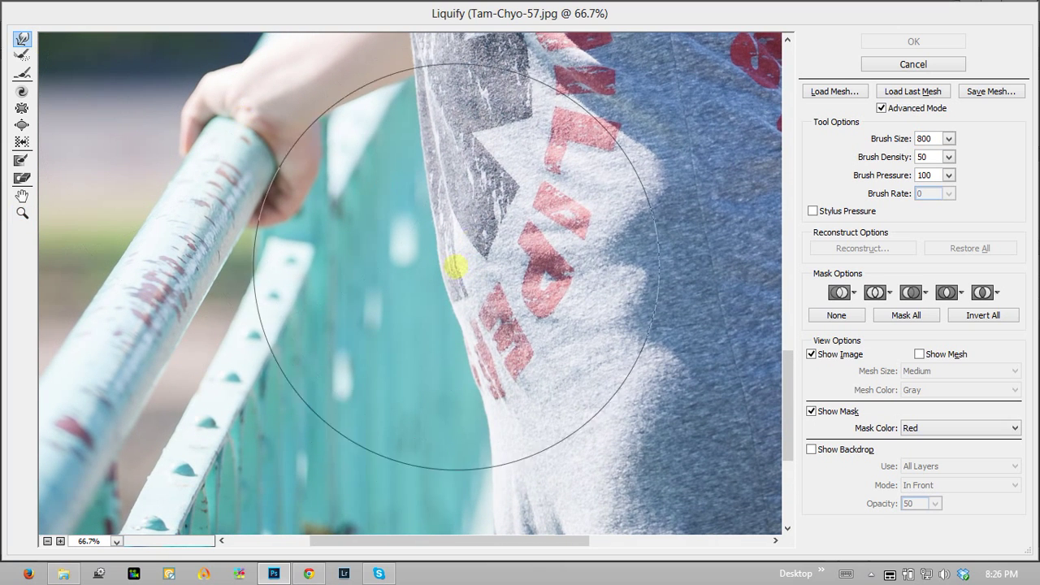
pyautogui.moveTo(475, 276)
pyautogui.mouseDown()
pyautogui.moveTo(476, 235)
pyautogui.moveTo(488, 309)
pyautogui.moveTo(484, 268)
pyautogui.mouseUp()
pyautogui.press('alt')
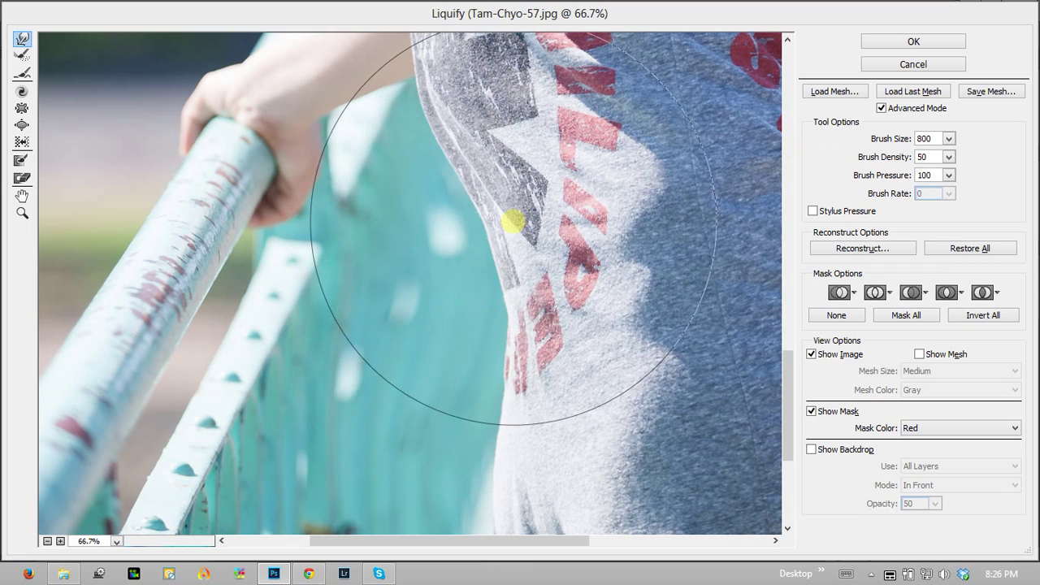
pyautogui.moveTo(455, 281); pyautogui.dragTo(506, 251)
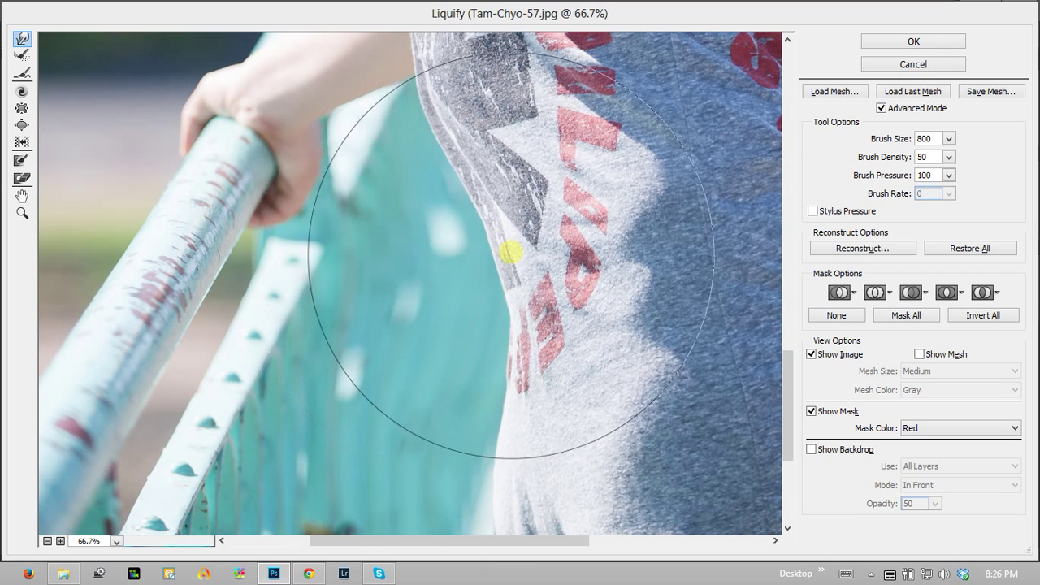
pyautogui.scroll(-5, 501, 204)
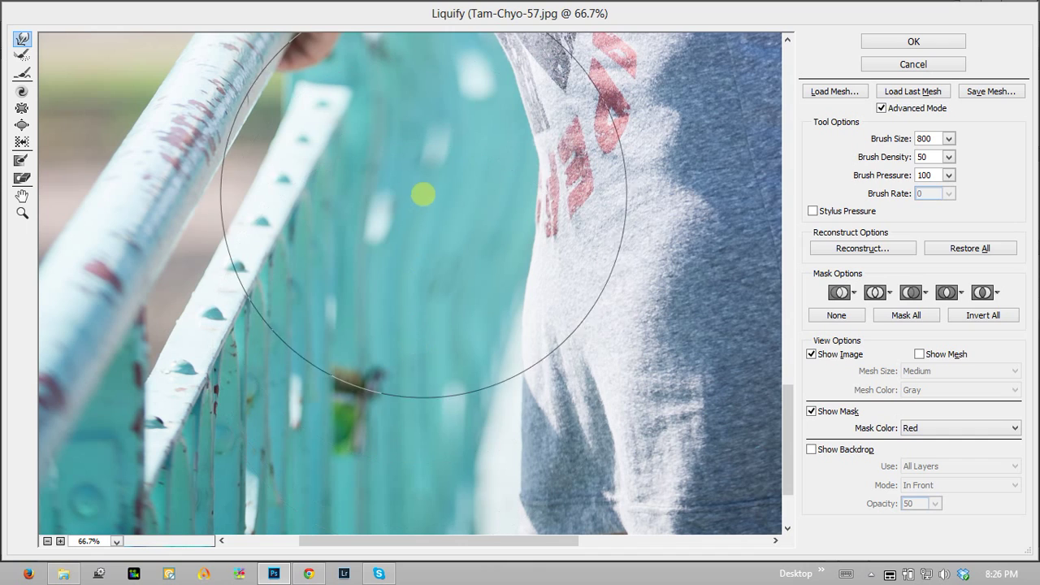
pyautogui.press('[')
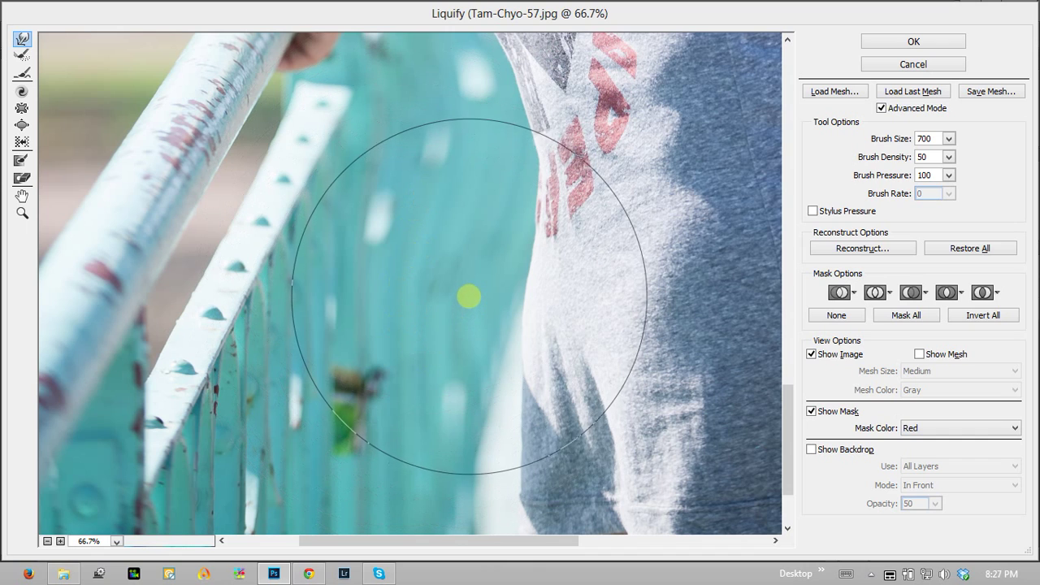
pyautogui.press('[')
pyautogui.press('[')
pyautogui.press('[')
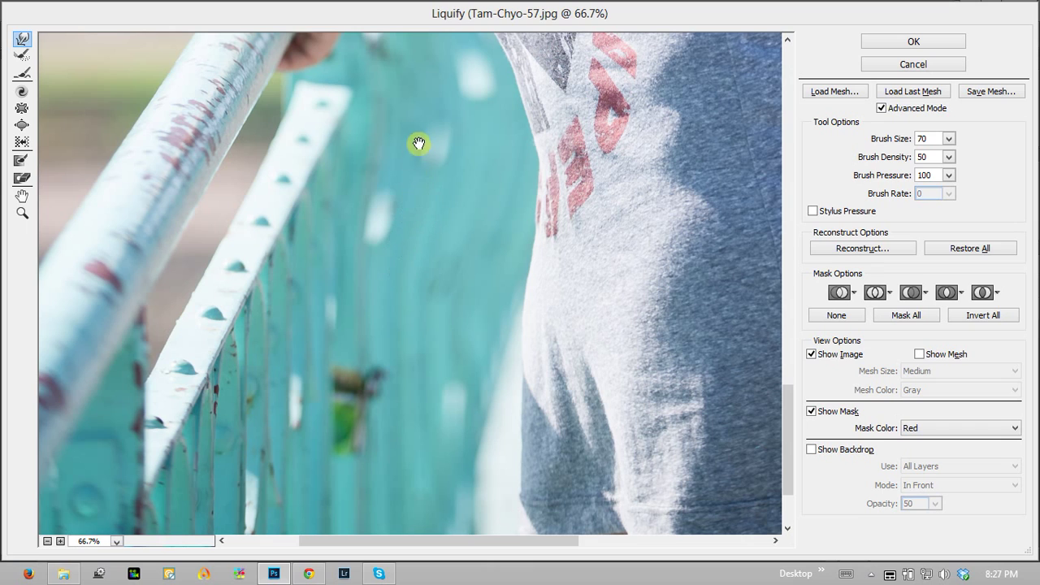
pyautogui.moveTo(418, 144)
pyautogui.mouseDown()
pyautogui.moveTo(393, 336)
pyautogui.moveTo(497, 381)
pyautogui.mouseUp()
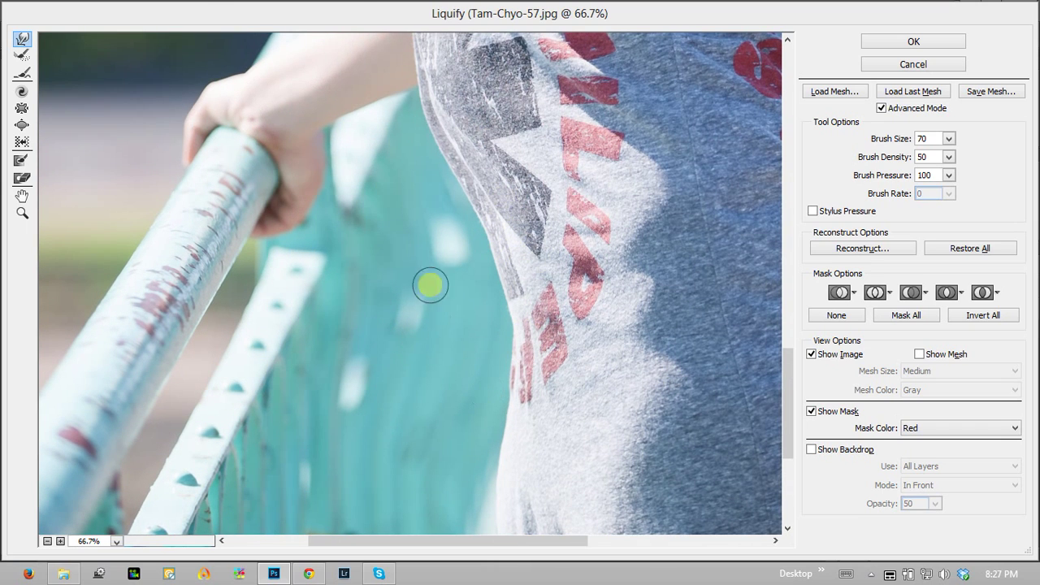
pyautogui.scroll(-3, 430, 285)
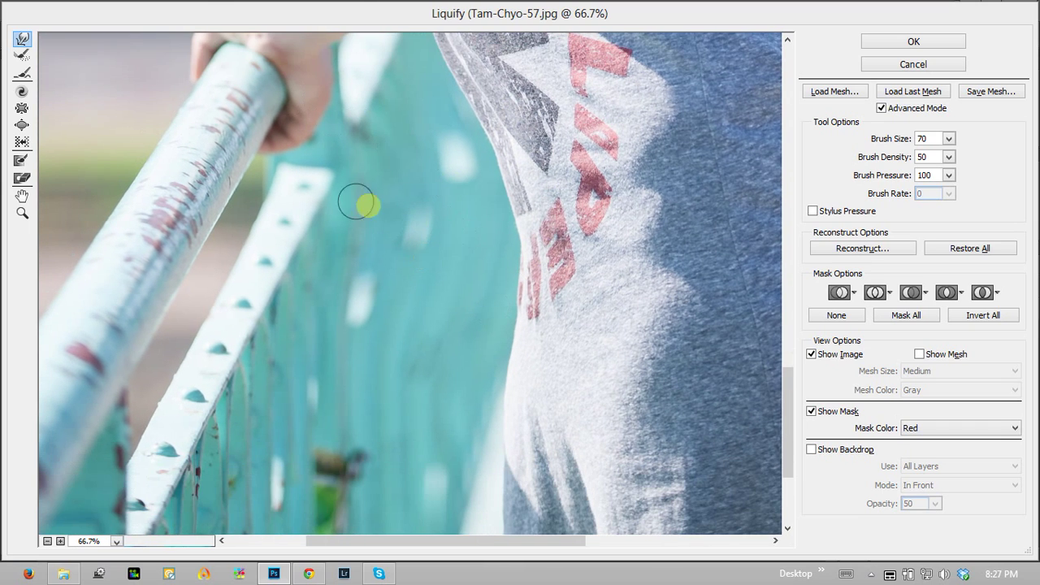
# Restore the distorted railing and the background left of the waist with a 150 Reconstruct brush.
pyautogui.click(22, 55)
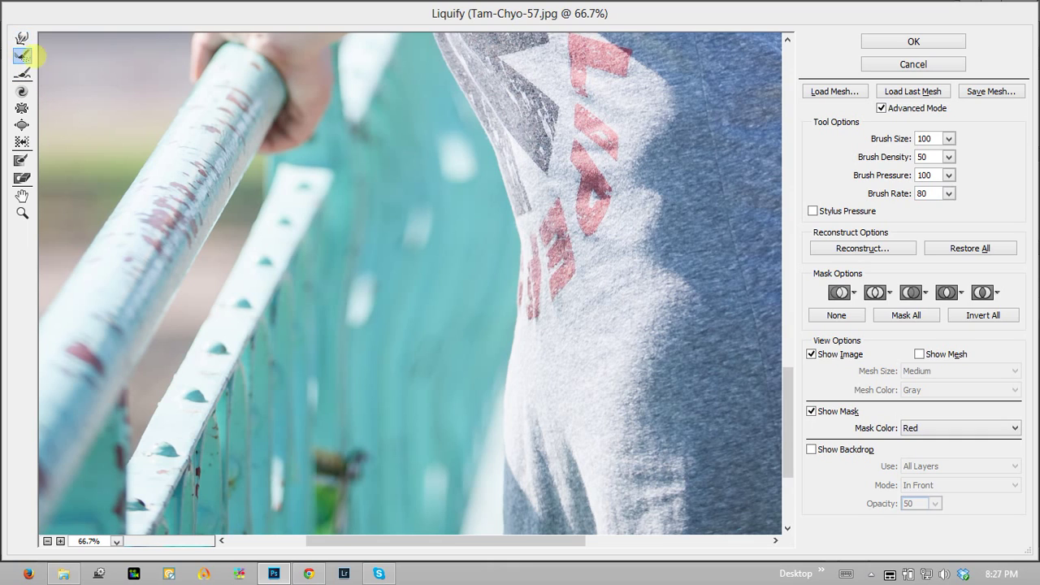
pyautogui.press(']')
pyautogui.press(']')
pyautogui.press(']')
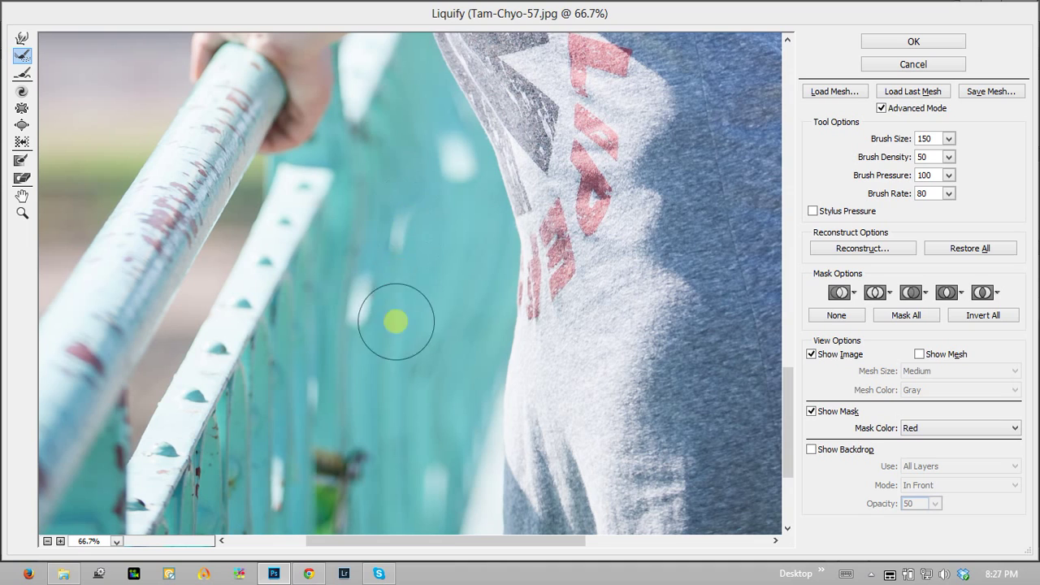
pyautogui.moveTo(381, 264)
pyautogui.mouseDown()
pyautogui.moveTo(399, 114)
pyautogui.moveTo(417, 234)
pyautogui.mouseUp()
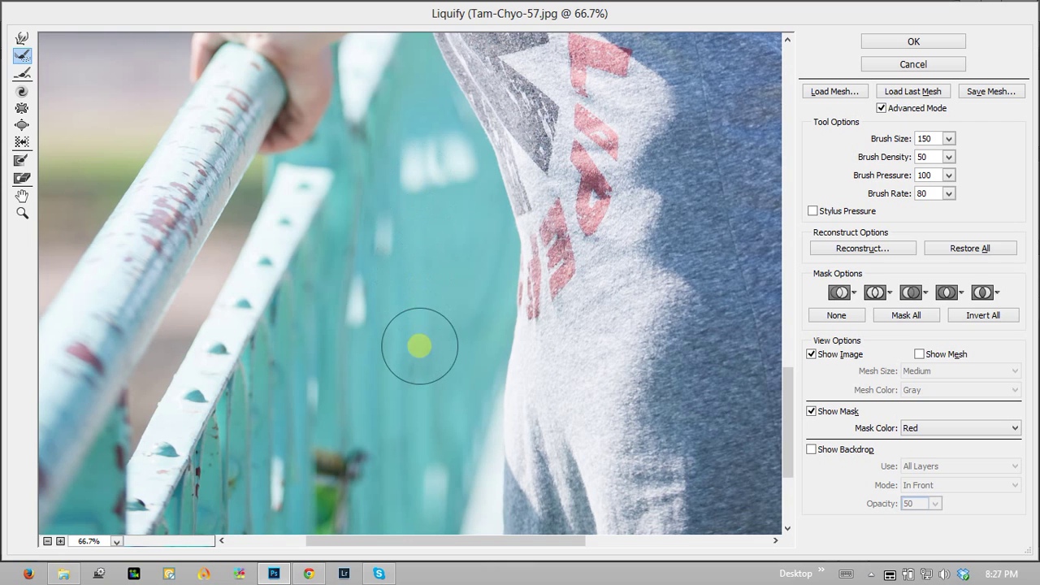
pyautogui.scroll(-3, 378, 390)
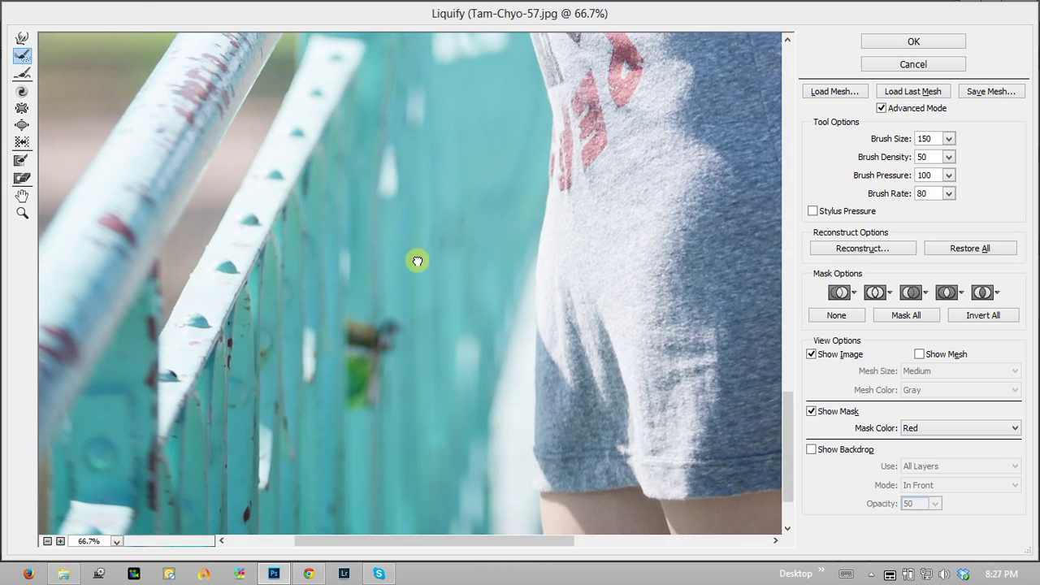
pyautogui.scroll(3, 418, 260)
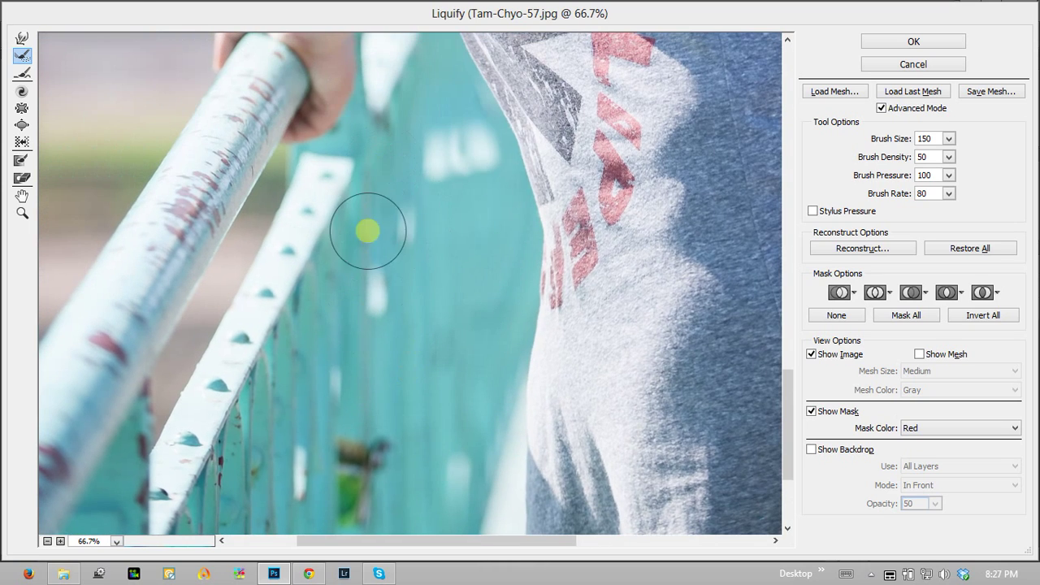
pyautogui.moveTo(398, 437); pyautogui.dragTo(422, 241)
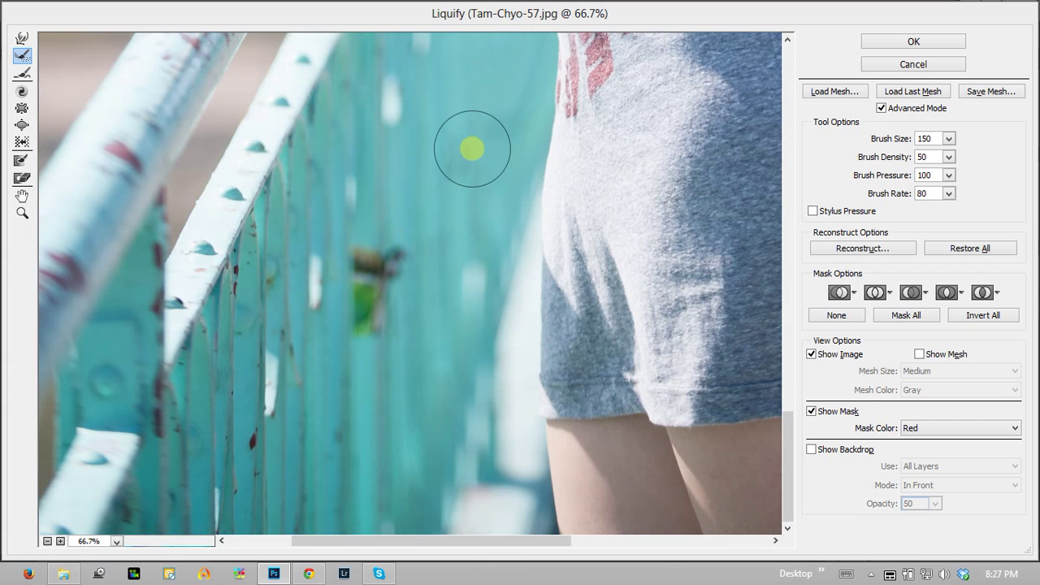
pyautogui.scroll(2, 430, 354)
pyautogui.scroll(3, 493, 123)
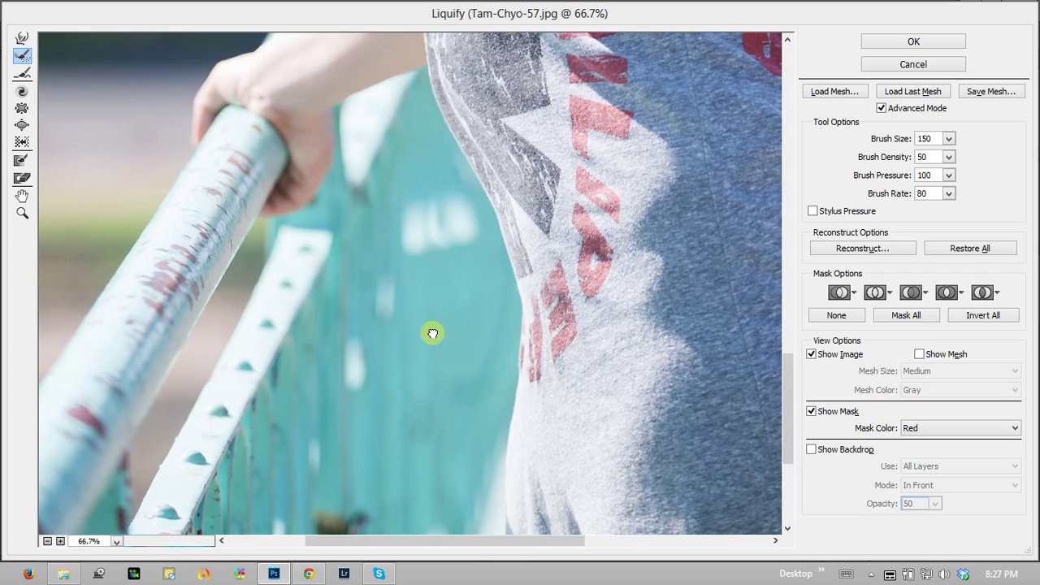
pyautogui.moveTo(524, 224); pyautogui.dragTo(467, 233)
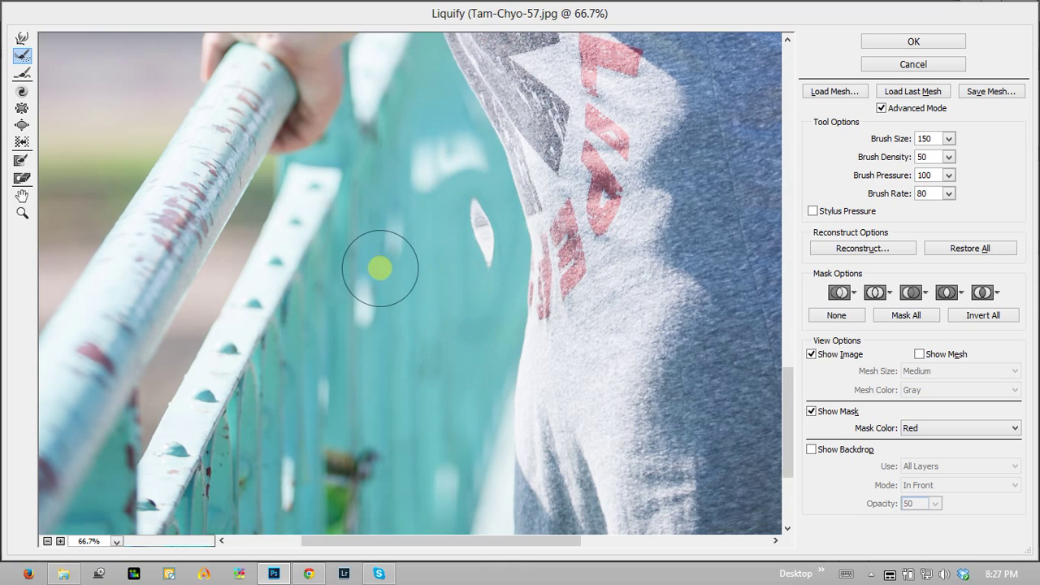
pyautogui.hotkey('ctrl', 'z')
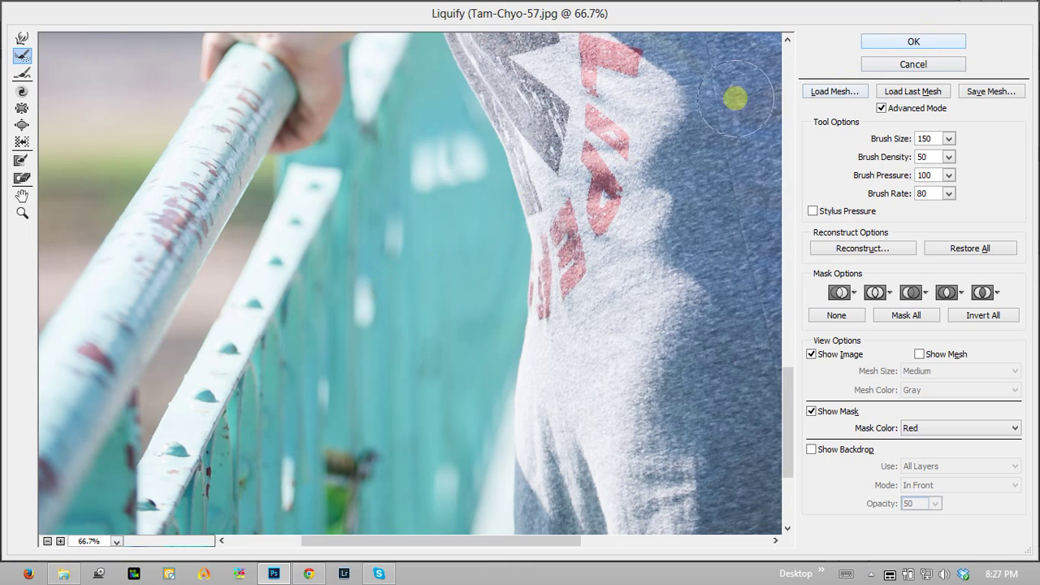
# Zoom the Liquify preview out and pan to show her arm, shirt top and face.
pyautogui.click(21, 213)
pyautogui.keyDown('alt'); pyautogui.click(476, 297); pyautogui.keyUp('alt')
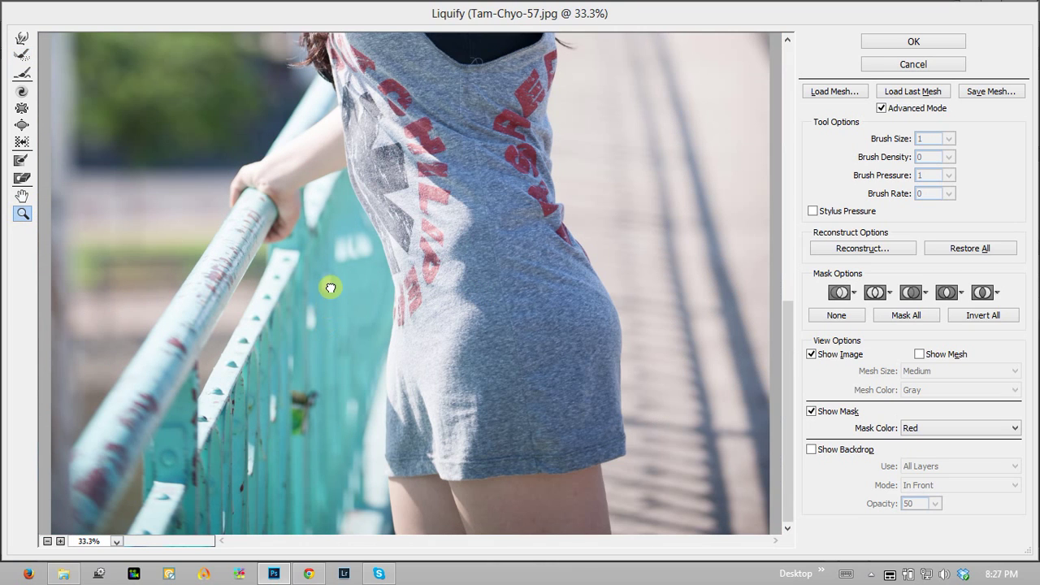
pyautogui.click(22, 38)
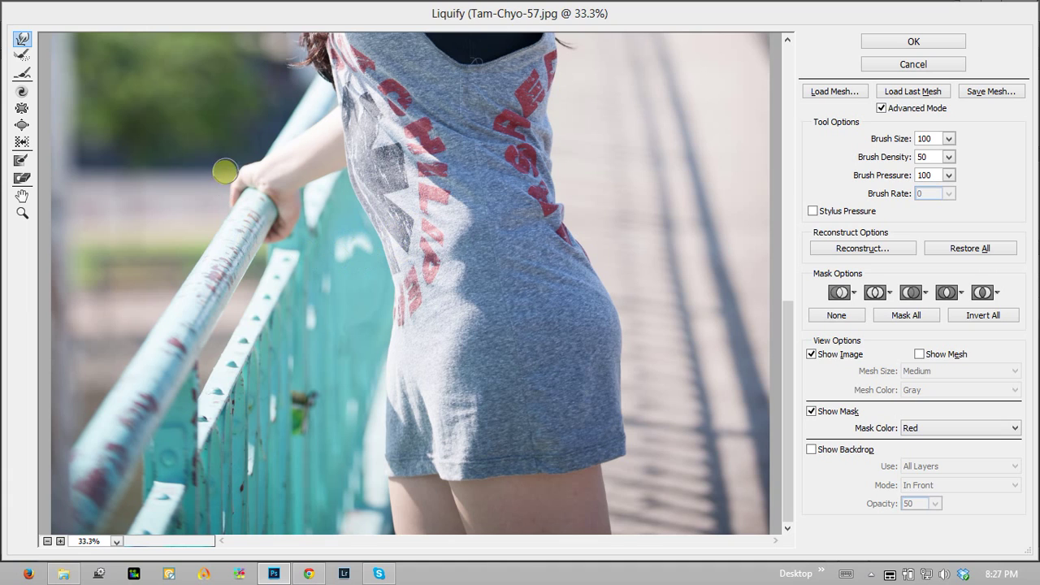
pyautogui.click(22, 56)
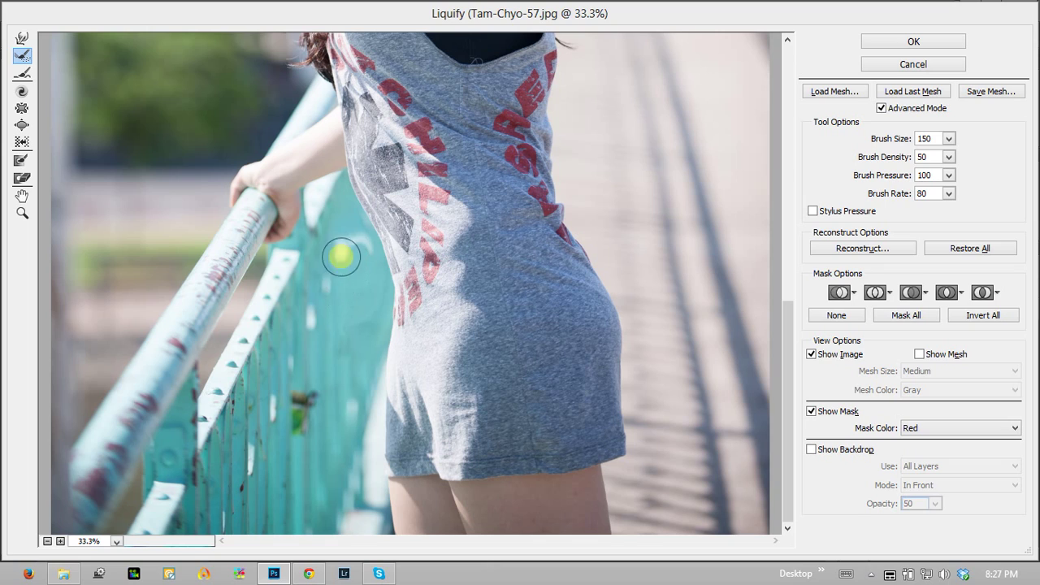
pyautogui.press('alt')
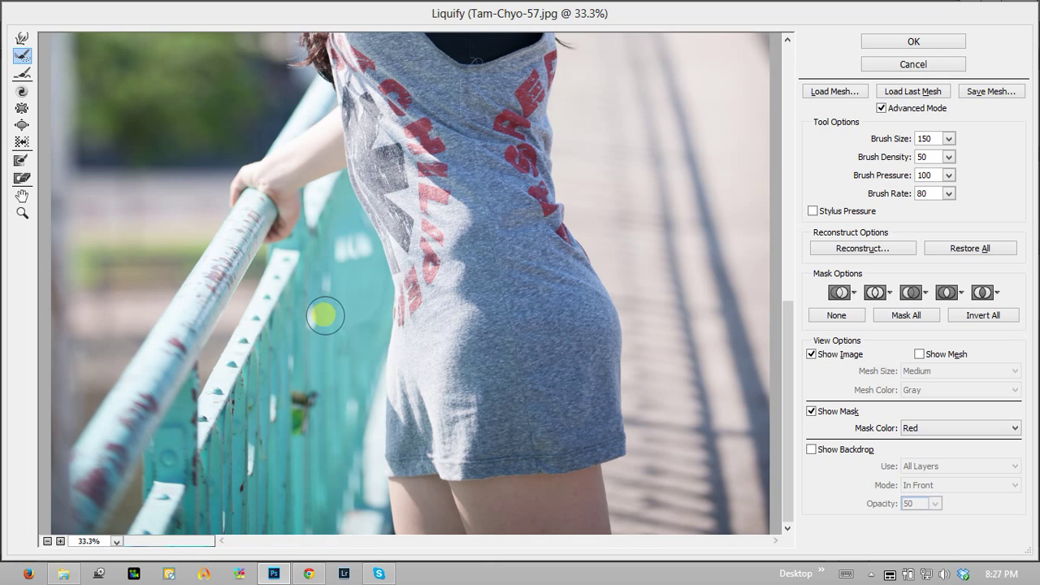
pyautogui.press('space')
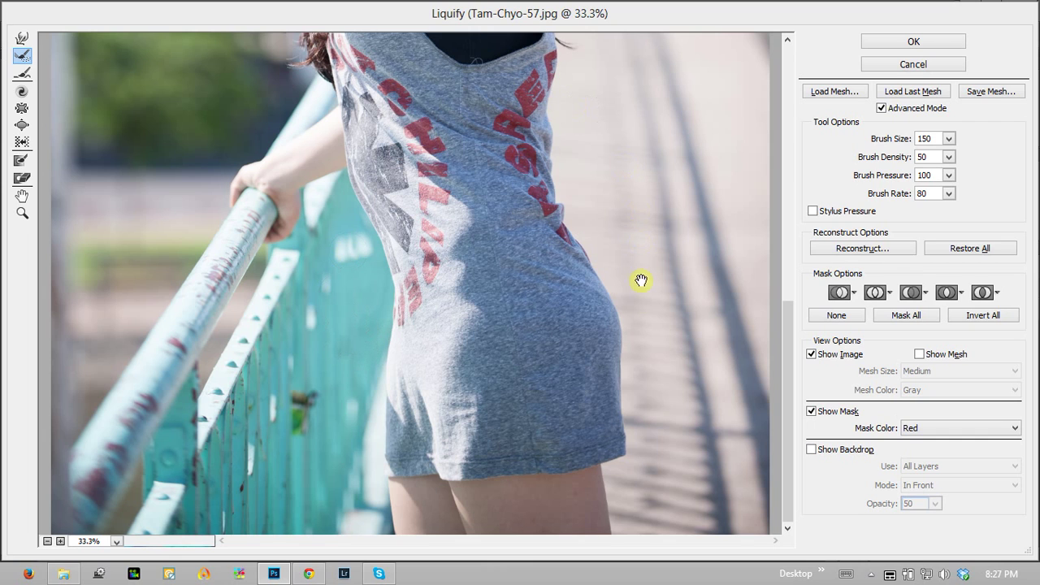
pyautogui.moveTo(607, 273)
pyautogui.mouseDown()
pyautogui.moveTo(573, 316)
pyautogui.moveTo(541, 441)
pyautogui.mouseUp()
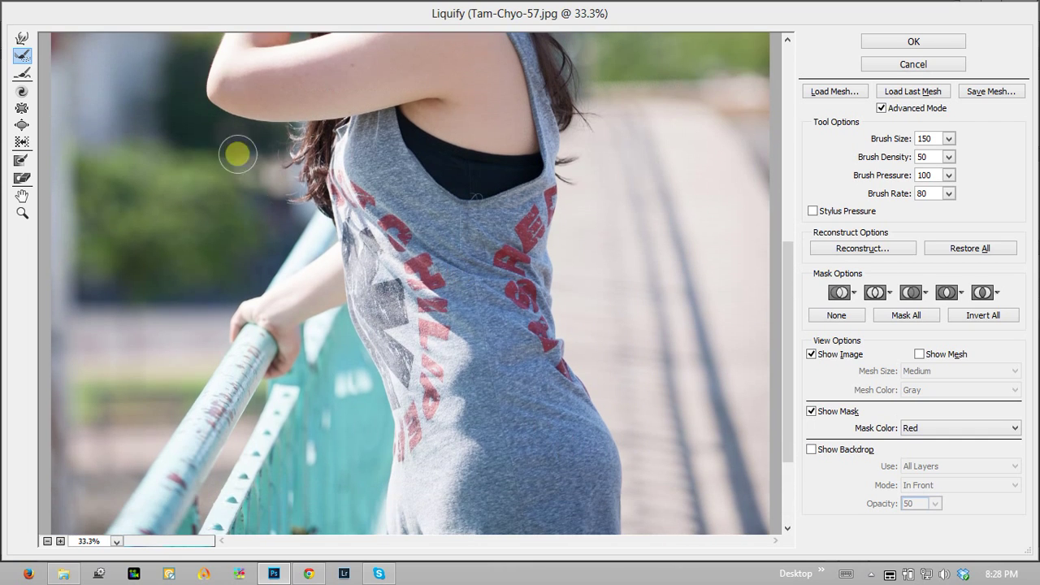
pyautogui.moveTo(385, 73)
pyautogui.mouseDown()
pyautogui.moveTo(381, 312)
pyautogui.moveTo(373, 265)
pyautogui.mouseUp()
# Switch back to Forward Warp and enlarge the brush from 100 to 500.
pyautogui.click(22, 38)
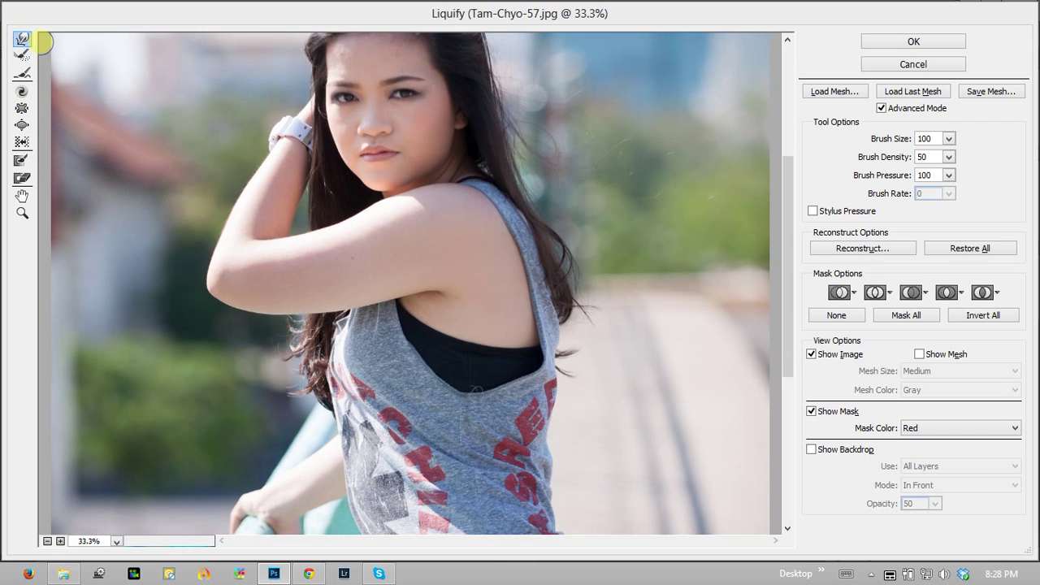
pyautogui.press(']')
pyautogui.press(']')
pyautogui.press(']')
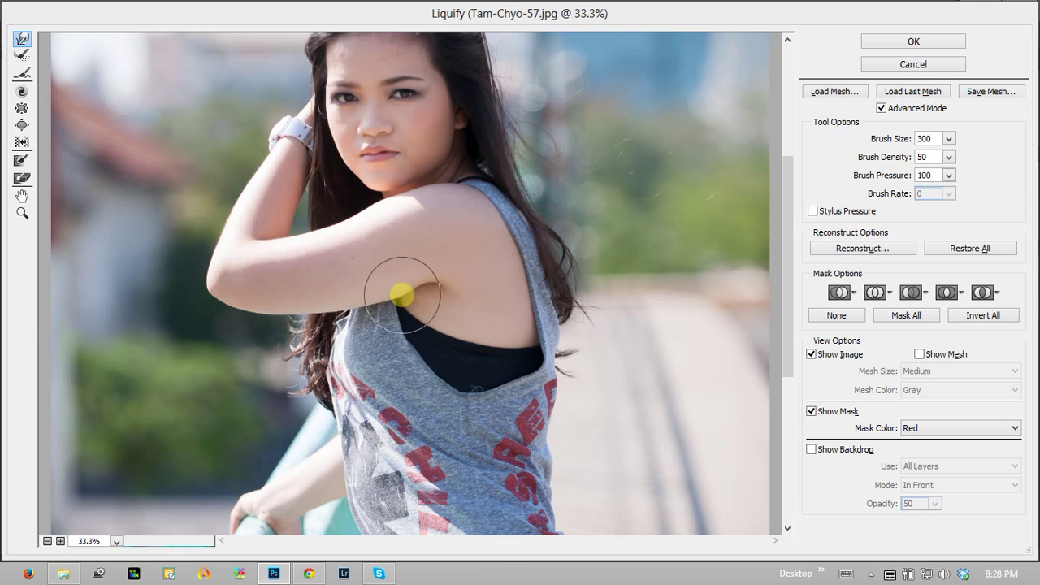
pyautogui.press(']')
pyautogui.press(']')
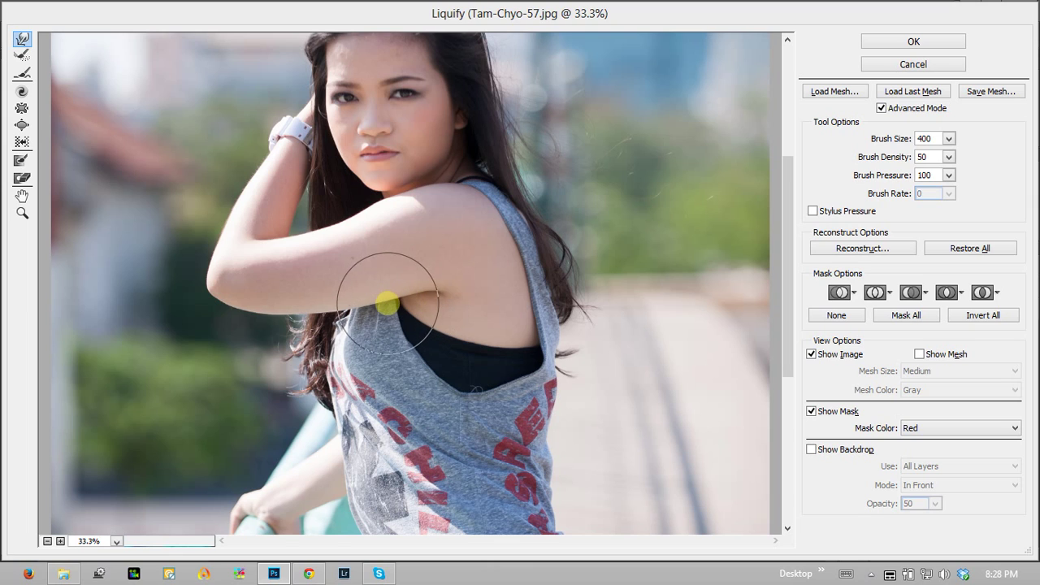
pyautogui.press(']')
pyautogui.press(']')
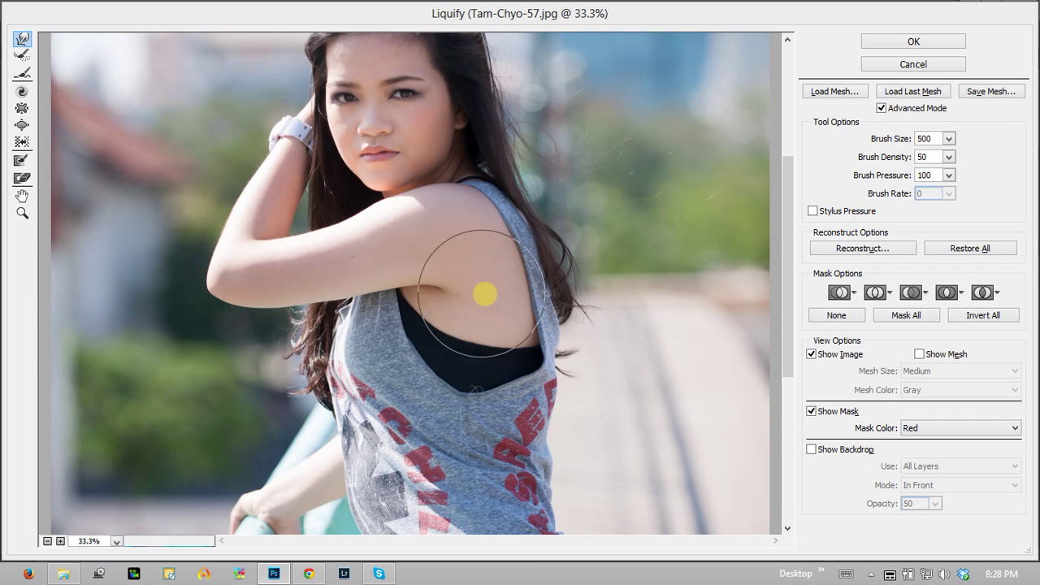
pyautogui.moveTo(485, 293)
pyautogui.mouseDown()
pyautogui.moveTo(439, 388)
pyautogui.moveTo(444, 211)
pyautogui.mouseUp()
# Pan down to the waist and push the shirt's edge below the armpit inward.
pyautogui.moveTo(443, 382); pyautogui.dragTo(444, 195)
pyautogui.moveTo(444, 343)
pyautogui.mouseDown()
pyautogui.moveTo(431, 147)
pyautogui.moveTo(425, 244)
pyautogui.mouseUp()
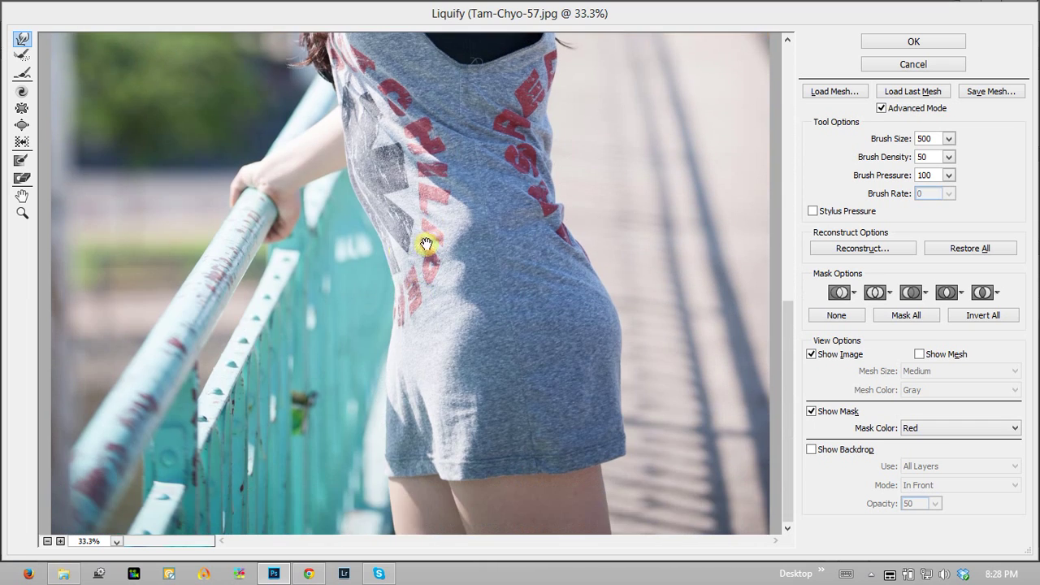
pyautogui.moveTo(360, 204); pyautogui.dragTo(362, 169)
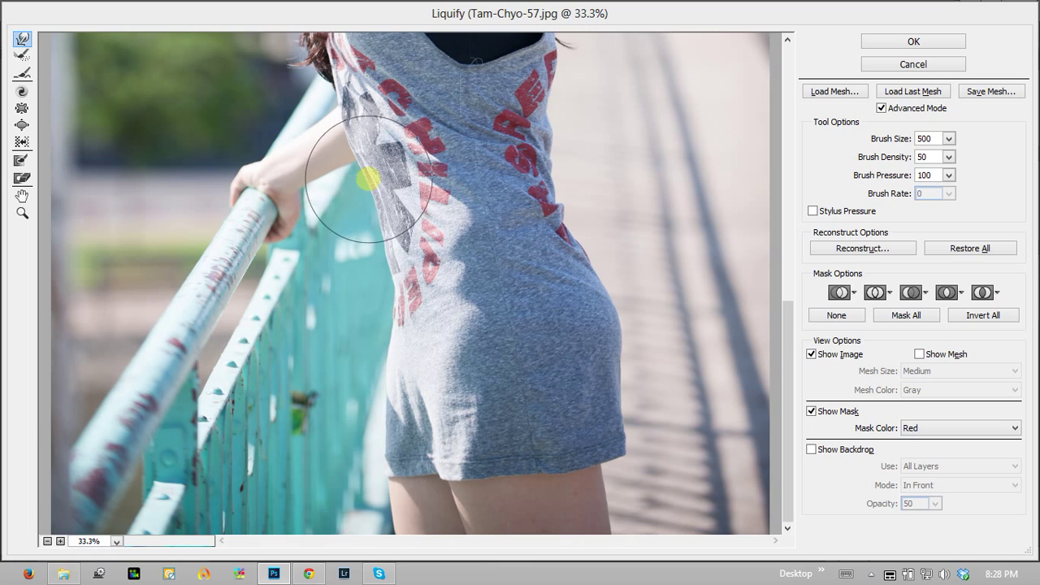
pyautogui.moveTo(366, 180); pyautogui.dragTo(387, 198)
pyautogui.hotkey('ctrl', 'alt', 'space')
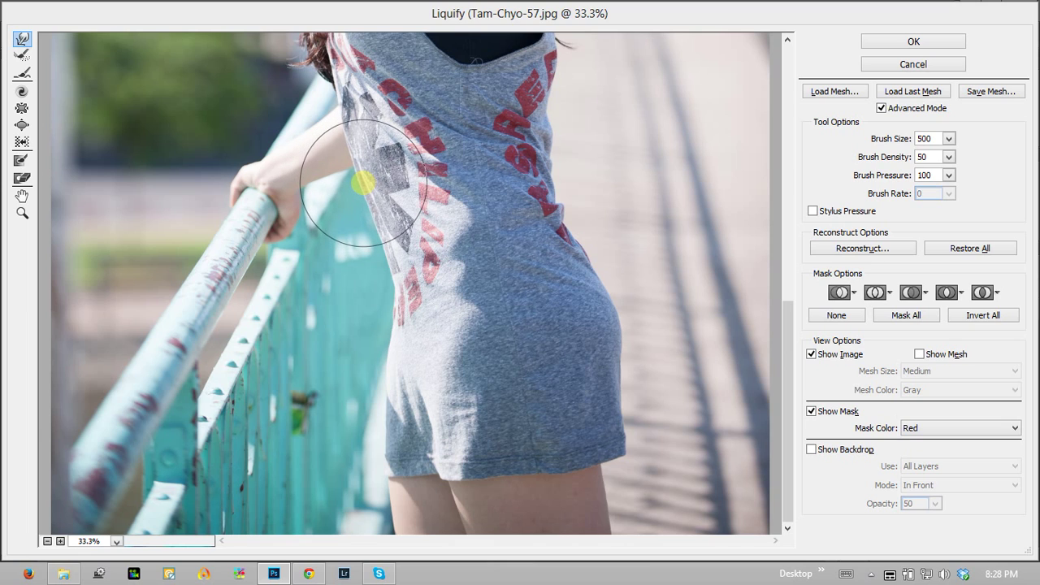
pyautogui.moveTo(381, 183)
pyautogui.mouseDown()
pyautogui.moveTo(459, 167)
pyautogui.moveTo(362, 190)
pyautogui.moveTo(362, 166)
pyautogui.mouseUp()
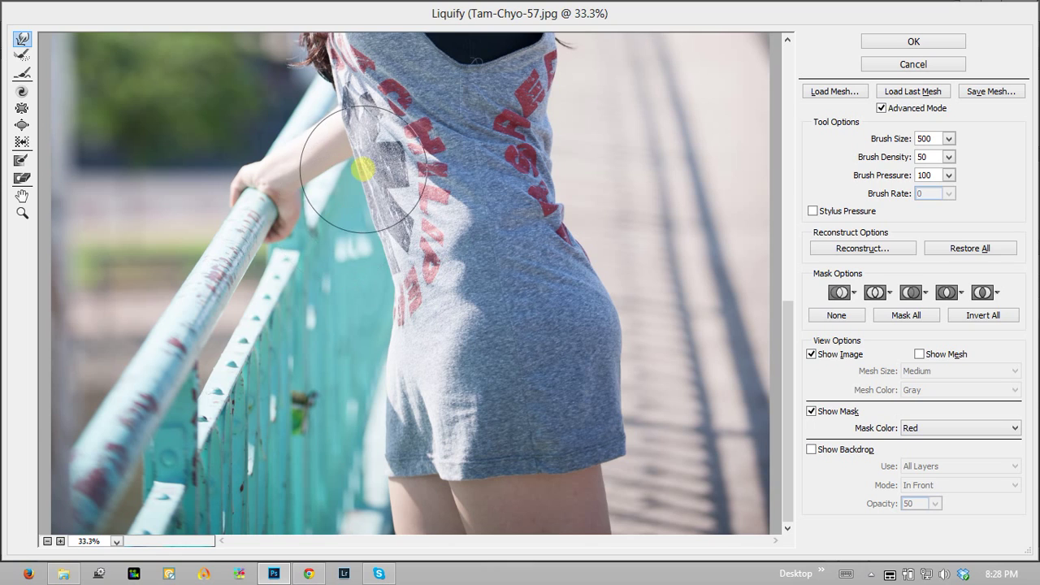
pyautogui.moveTo(343, 176)
pyautogui.mouseDown()
pyautogui.moveTo(366, 174)
pyautogui.moveTo(348, 238)
pyautogui.moveTo(371, 178)
pyautogui.moveTo(361, 173)
pyautogui.mouseUp()
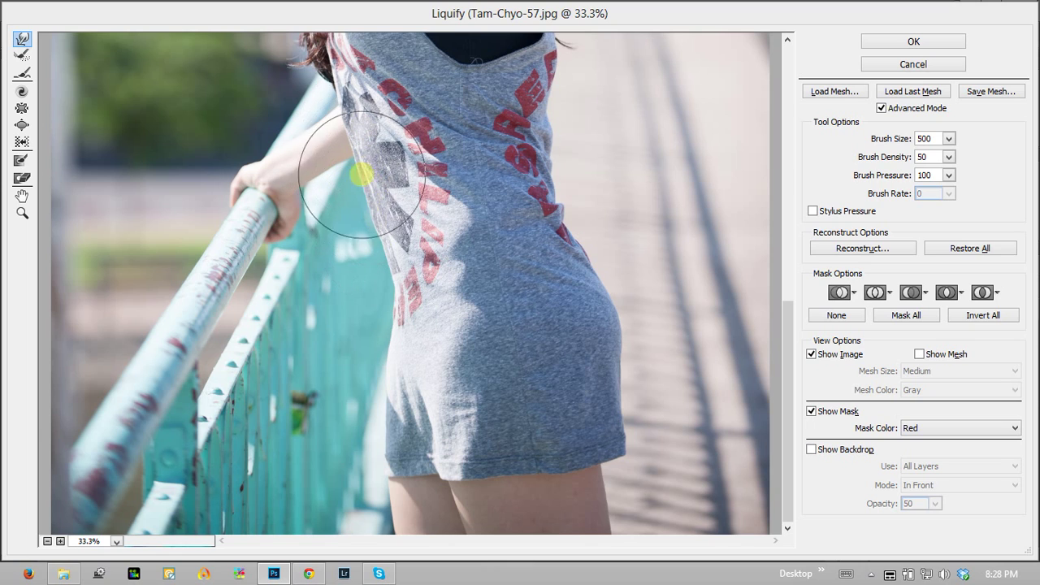
# Enlarge the warp brush to 700 and reshape the outer curve of the hip.
pyautogui.moveTo(464, 278)
pyautogui.mouseDown()
pyautogui.moveTo(429, 309)
pyautogui.moveTo(438, 370)
pyautogui.moveTo(424, 216)
pyautogui.moveTo(425, 353)
pyautogui.moveTo(399, 355)
pyautogui.moveTo(401, 327)
pyautogui.mouseUp()
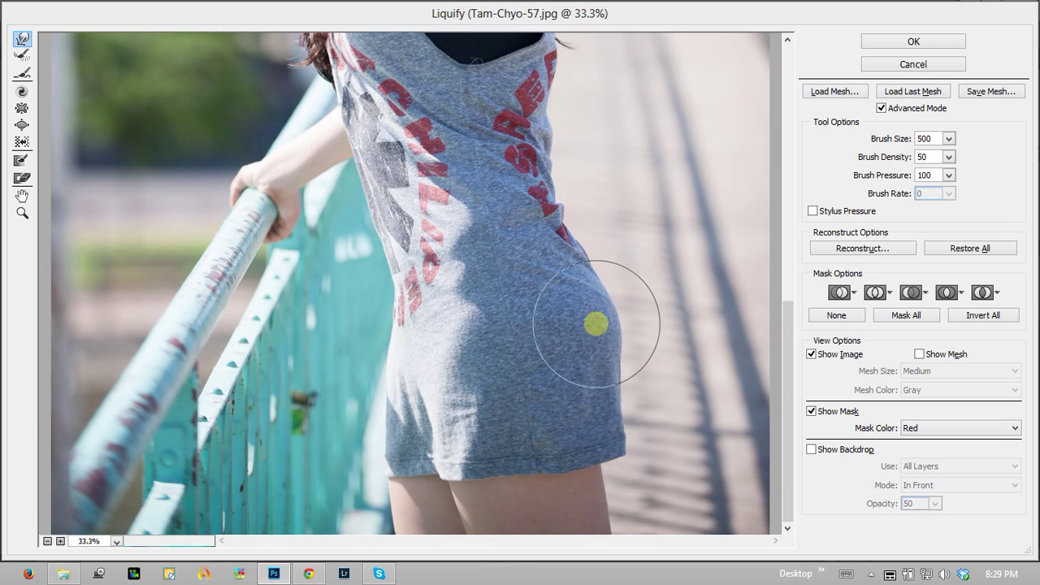
pyautogui.press(']')
pyautogui.press(']')
pyautogui.moveTo(595, 324)
pyautogui.mouseDown()
pyautogui.moveTo(580, 281)
pyautogui.moveTo(574, 399)
pyautogui.moveTo(582, 403)
pyautogui.moveTo(560, 278)
pyautogui.moveTo(633, 204)
pyautogui.mouseUp()
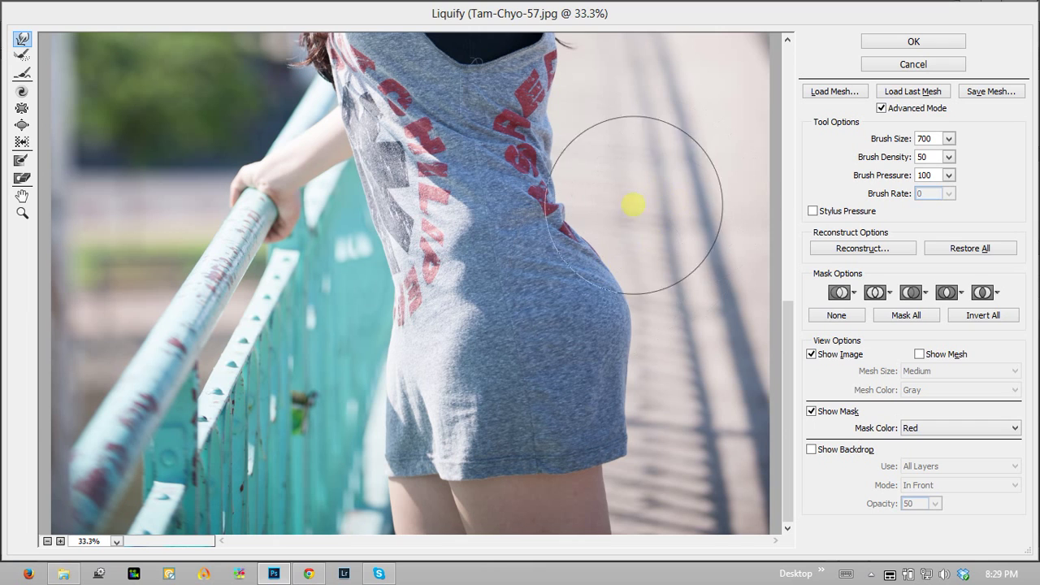
# Apply the Liquify edits, zoom out to compare Layer 1 with the original, then reopen Liquify.
pyautogui.click(912, 40)
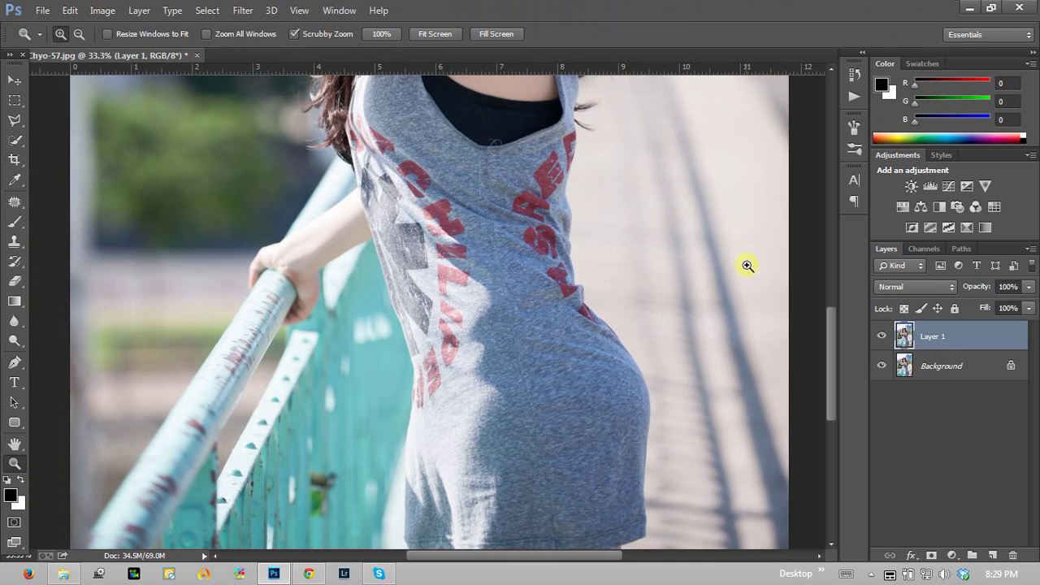
pyautogui.moveTo(451, 266); pyautogui.dragTo(447, 275)
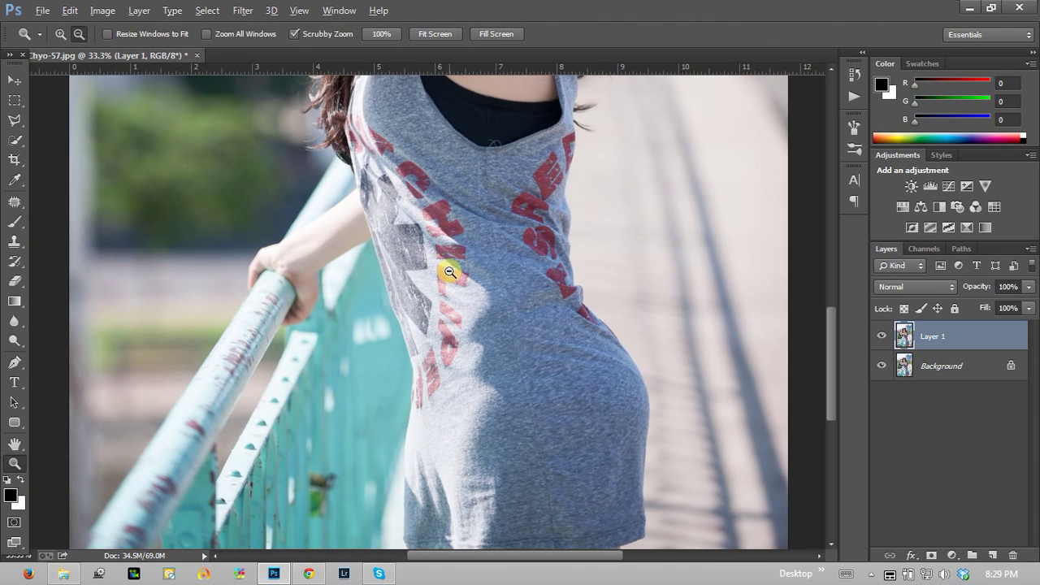
pyautogui.keyDown('alt'); pyautogui.click(450, 271); pyautogui.keyUp('alt')
pyautogui.keyDown('alt'); pyautogui.click(450, 272); pyautogui.keyUp('alt')
pyautogui.keyDown('alt'); pyautogui.click(464, 255); pyautogui.keyUp('alt')
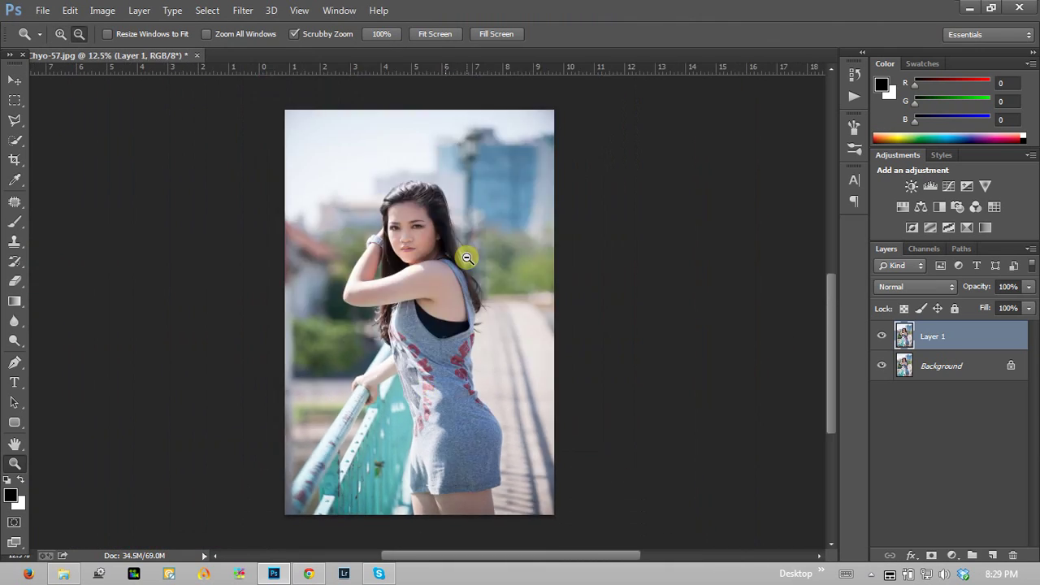
pyautogui.click(881, 336)
pyautogui.click(881, 336)
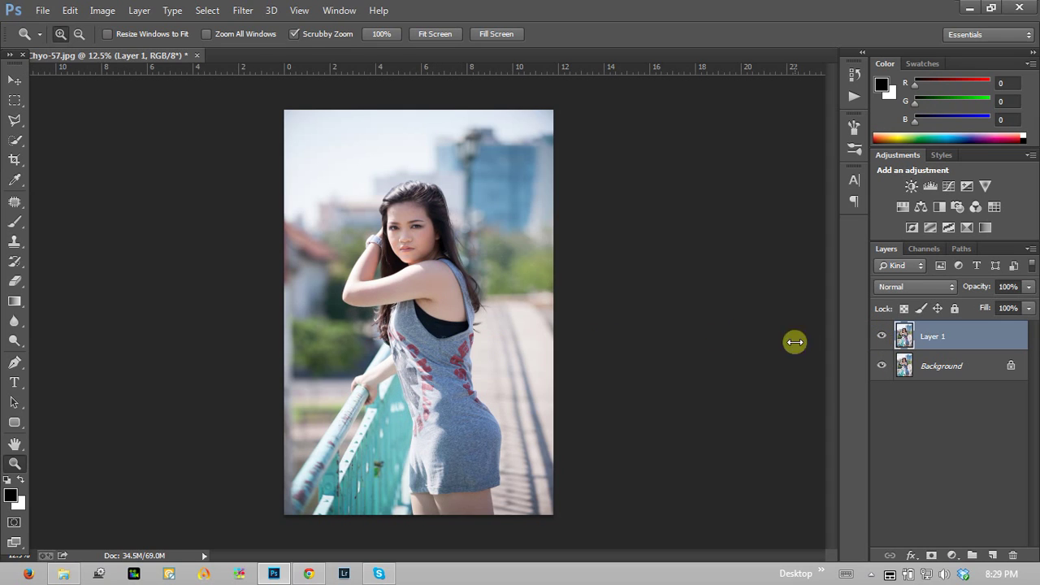
pyautogui.hotkey('ctrl', 'shift', 'x')
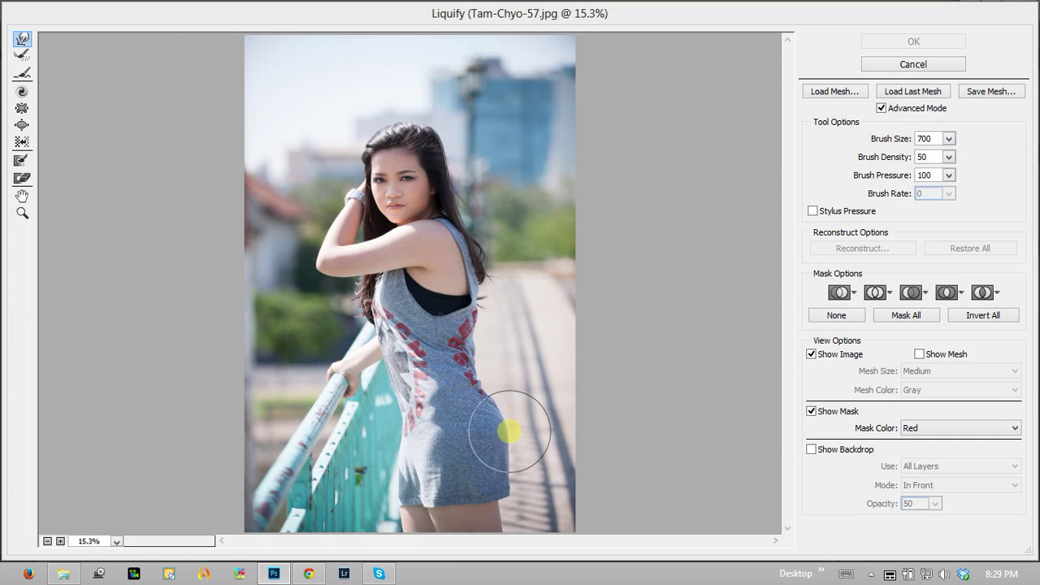
# Push the lower hip and the shirt's right side inward with the 700 brush, then apply.
pyautogui.moveTo(510, 432)
pyautogui.mouseDown()
pyautogui.moveTo(500, 527)
pyautogui.moveTo(499, 464)
pyautogui.mouseUp()
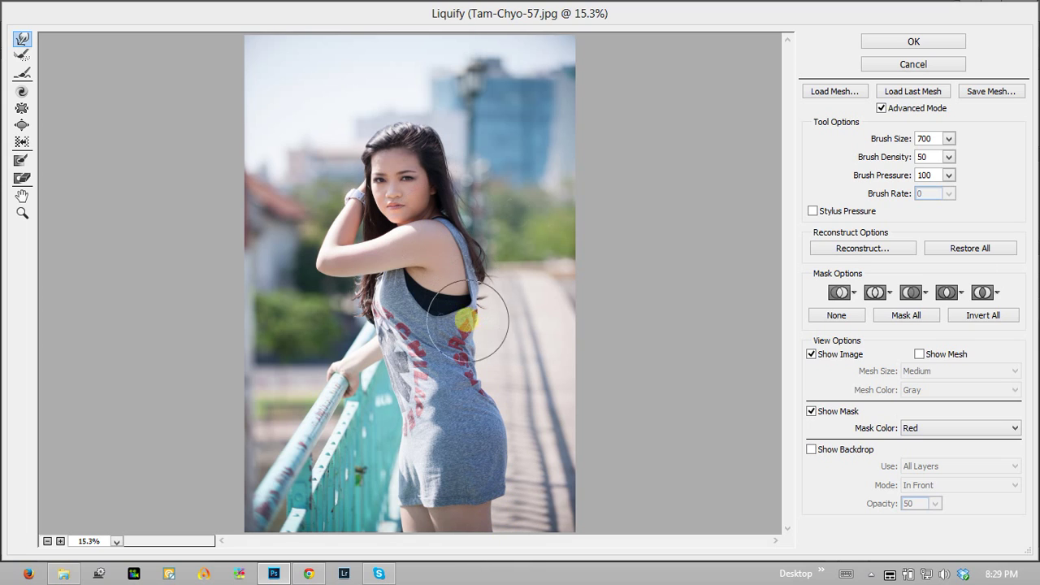
pyautogui.moveTo(465, 320)
pyautogui.mouseDown()
pyautogui.moveTo(479, 348)
pyautogui.moveTo(473, 374)
pyautogui.moveTo(485, 318)
pyautogui.moveTo(471, 267)
pyautogui.moveTo(473, 298)
pyautogui.moveTo(471, 232)
pyautogui.moveTo(468, 346)
pyautogui.moveTo(392, 373)
pyautogui.moveTo(531, 186)
pyautogui.moveTo(647, 130)
pyautogui.moveTo(687, 156)
pyautogui.mouseUp()
pyautogui.click(914, 44)
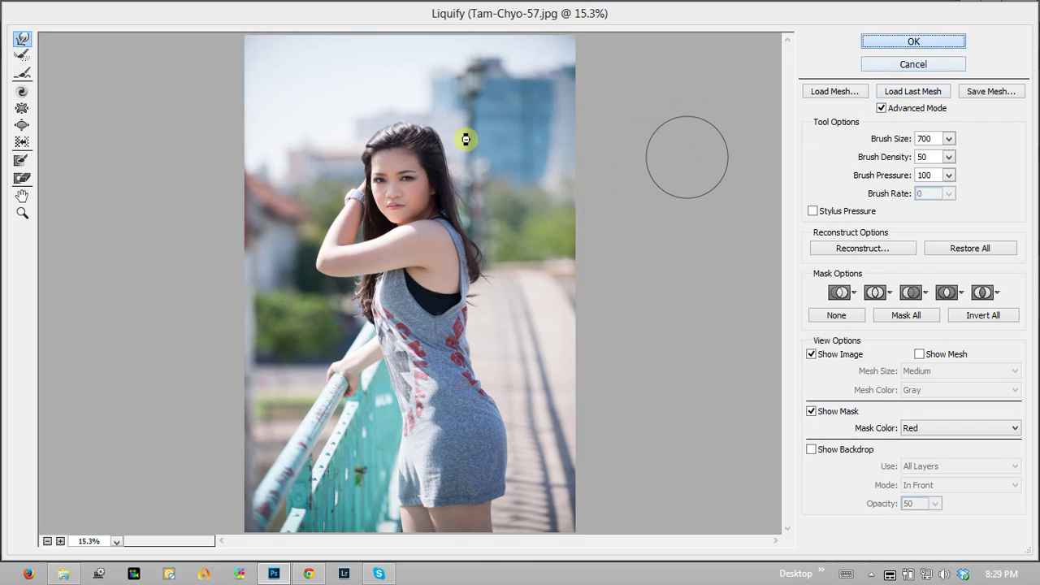
# Toggle Layer 1 on and off four times for a before/after, then close Tam-Chyo-57.jpg unsaved.
pyautogui.click(881, 337)
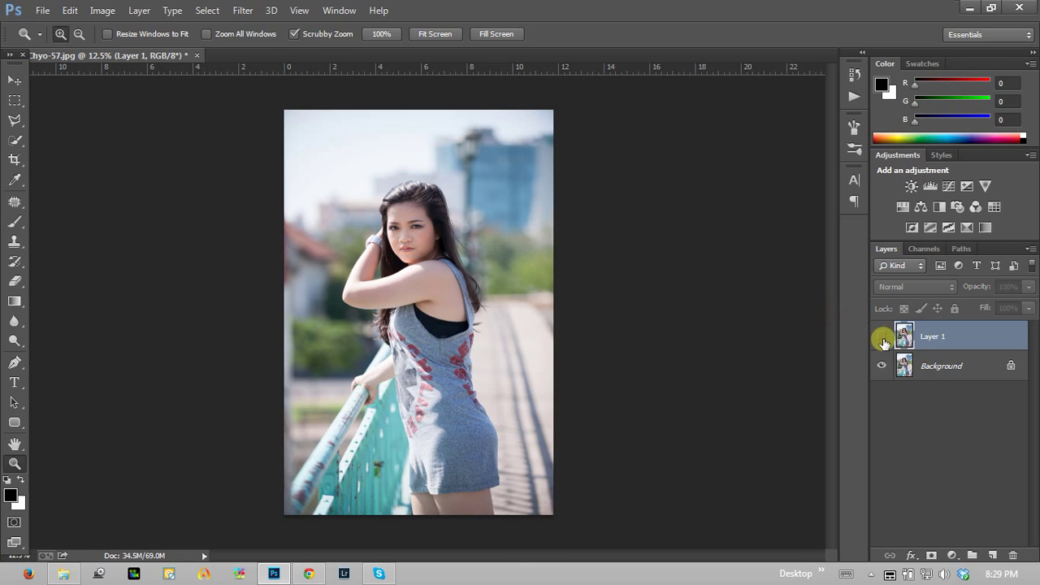
pyautogui.click(881, 338)
pyautogui.click(882, 340)
pyautogui.click(883, 341)
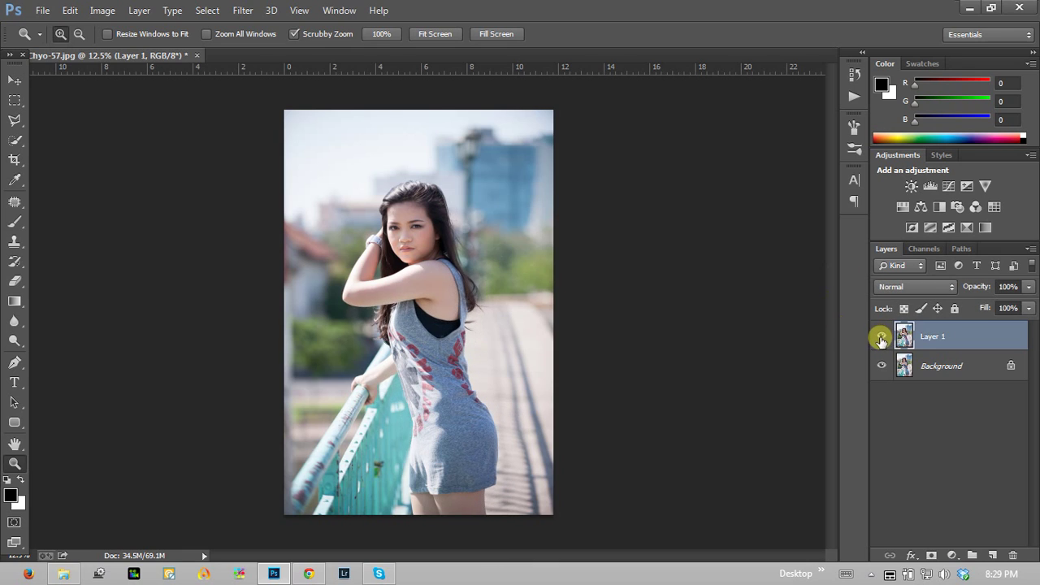
pyautogui.click(884, 340)
pyautogui.click(884, 340)
pyautogui.click(884, 342)
pyautogui.click(883, 342)
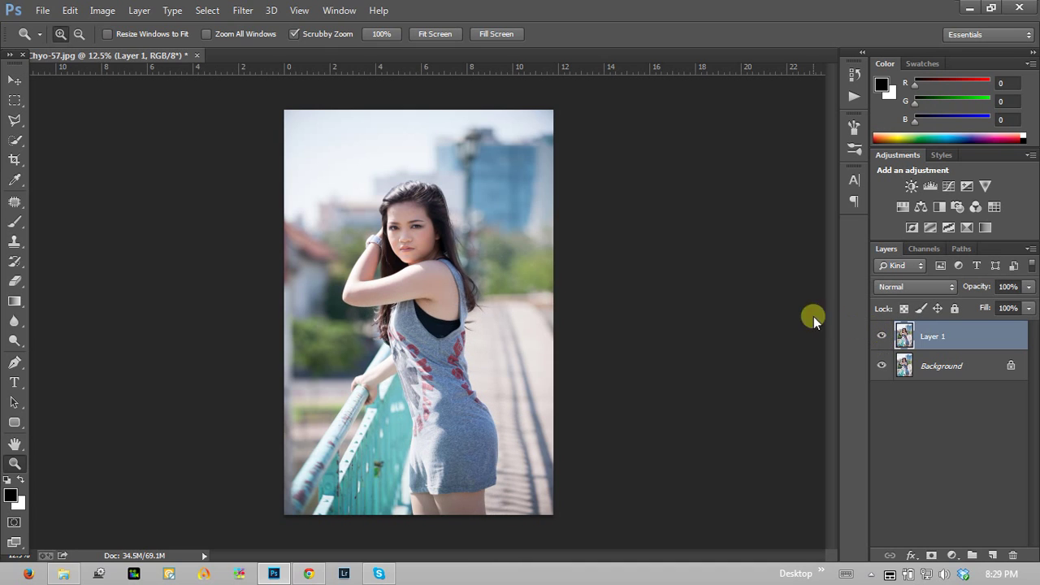
pyautogui.click(197, 56)
pyautogui.click(524, 224)
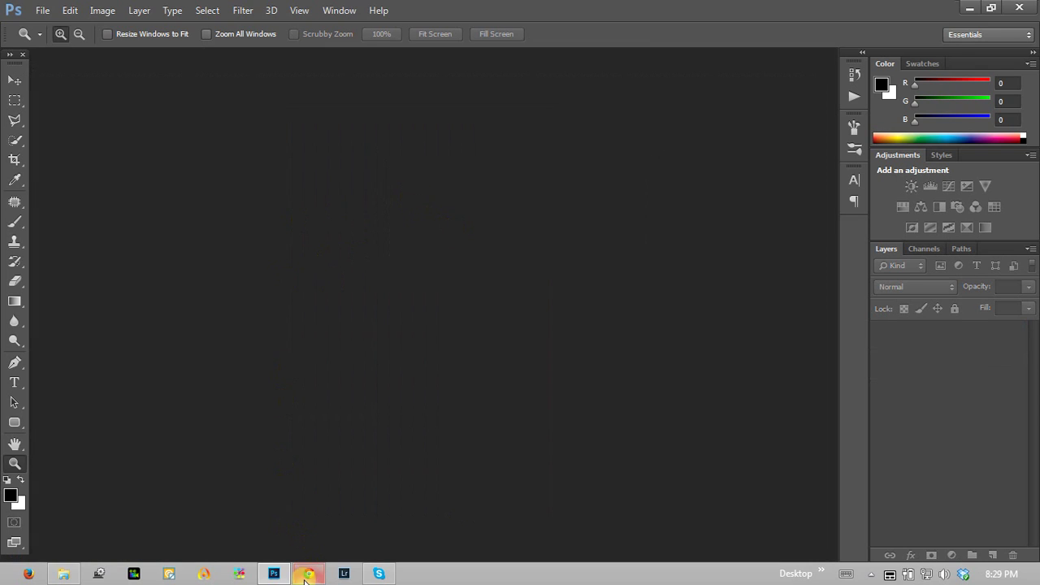
# Minimise Photoshop and start dragging the ETH_9794 photo out of the Explorer window.
pyautogui.click(279, 578)
pyautogui.click(404, 320)
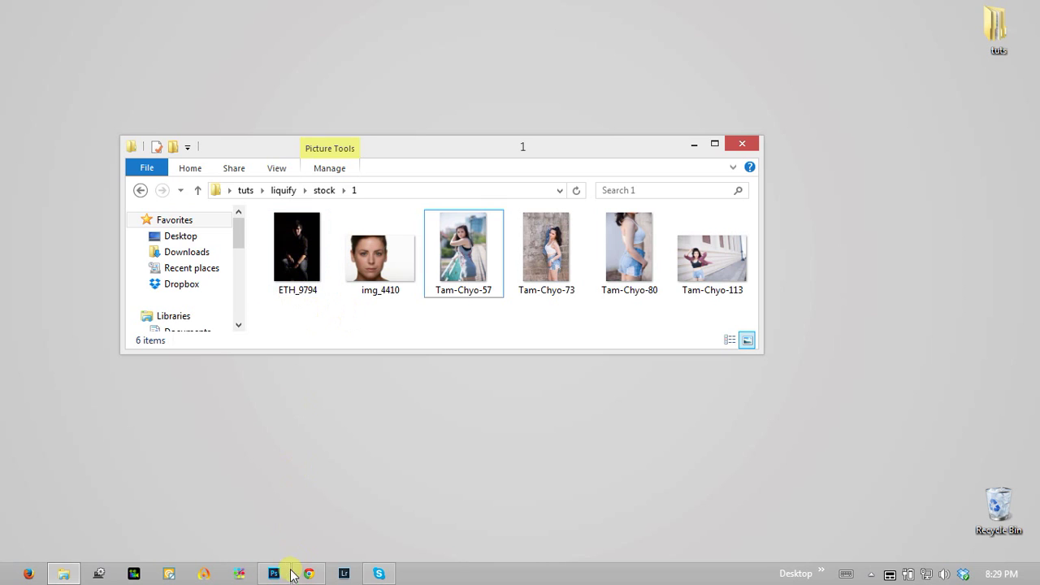
pyautogui.moveTo(297, 251)
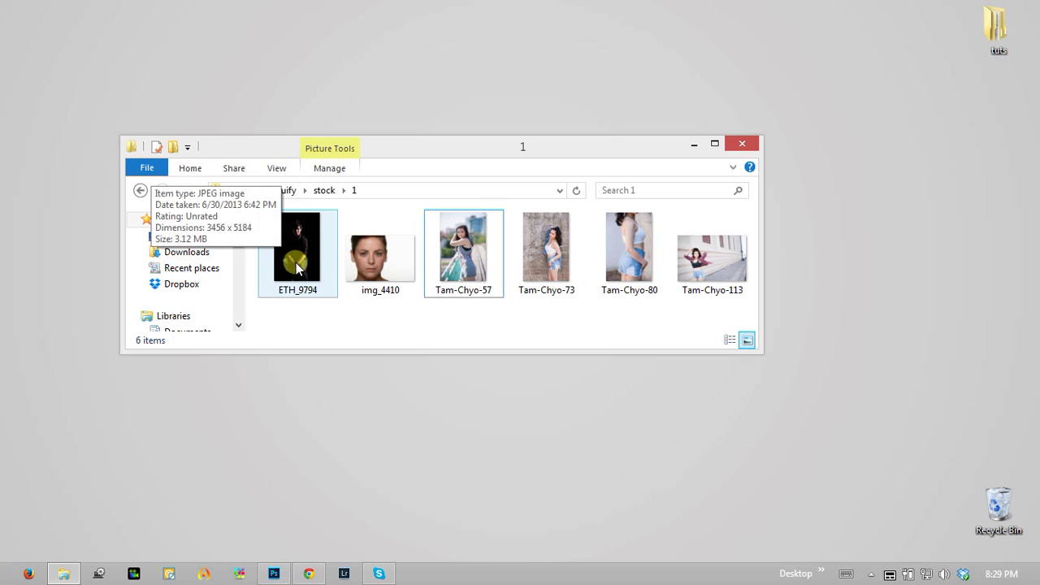
pyautogui.click(294, 318)
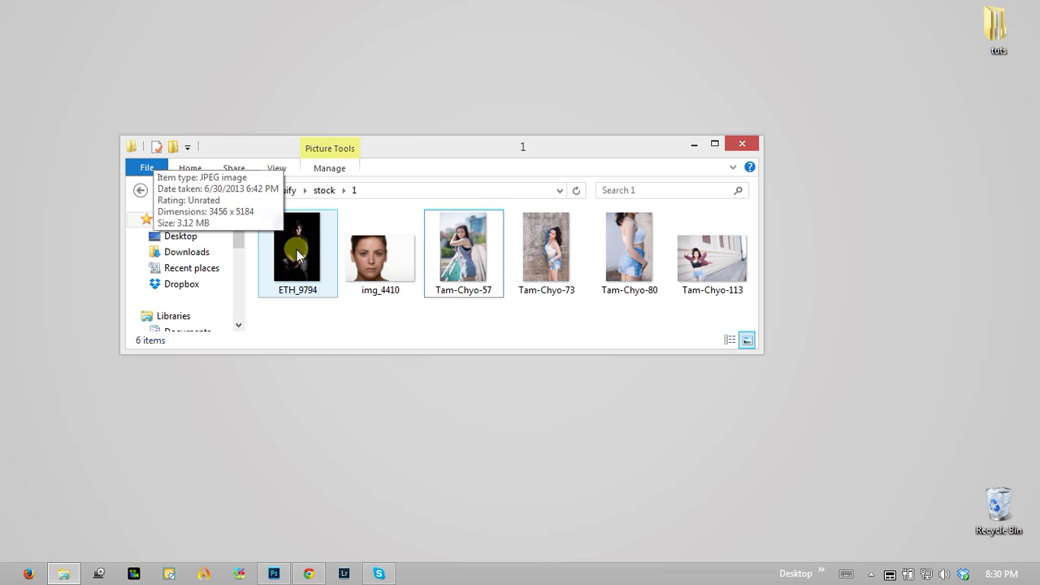
pyautogui.moveTo(299, 258); pyautogui.dragTo(277, 497)
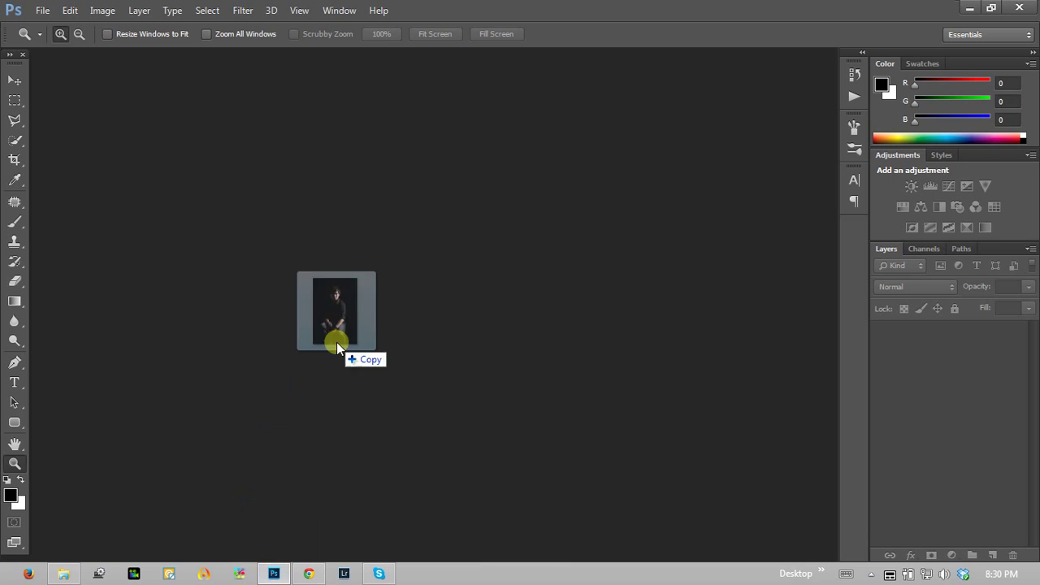
# Drop ETH_9794 into Photoshop and zoom to about 95.6% around the man's lips and jaw.
pyautogui.moveTo(277, 497); pyautogui.dragTo(300, 310)
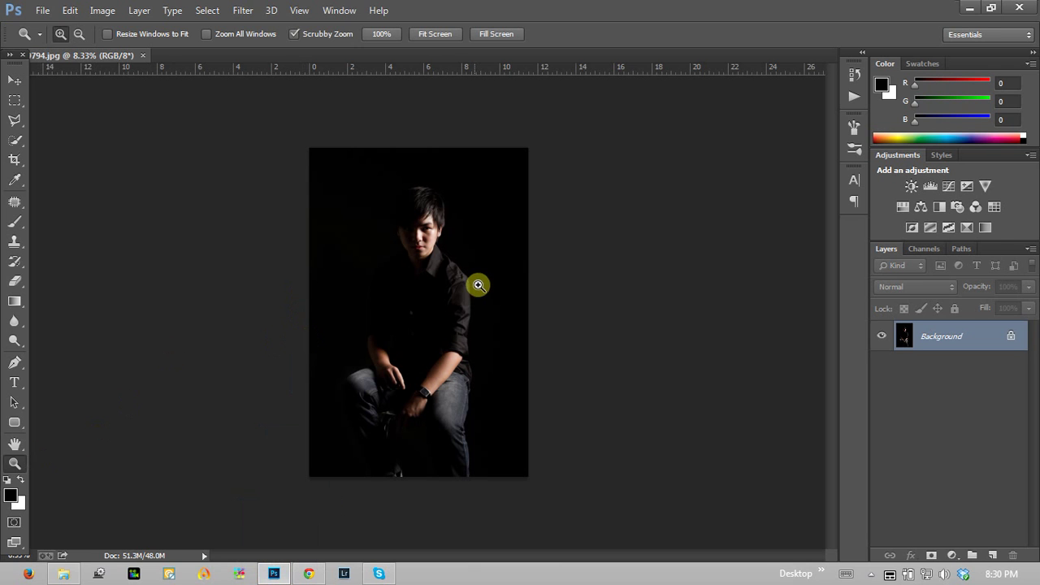
pyautogui.moveTo(428, 248)
pyautogui.mouseDown()
pyautogui.moveTo(531, 255)
pyautogui.moveTo(366, 314)
pyautogui.moveTo(479, 311)
pyautogui.mouseUp()
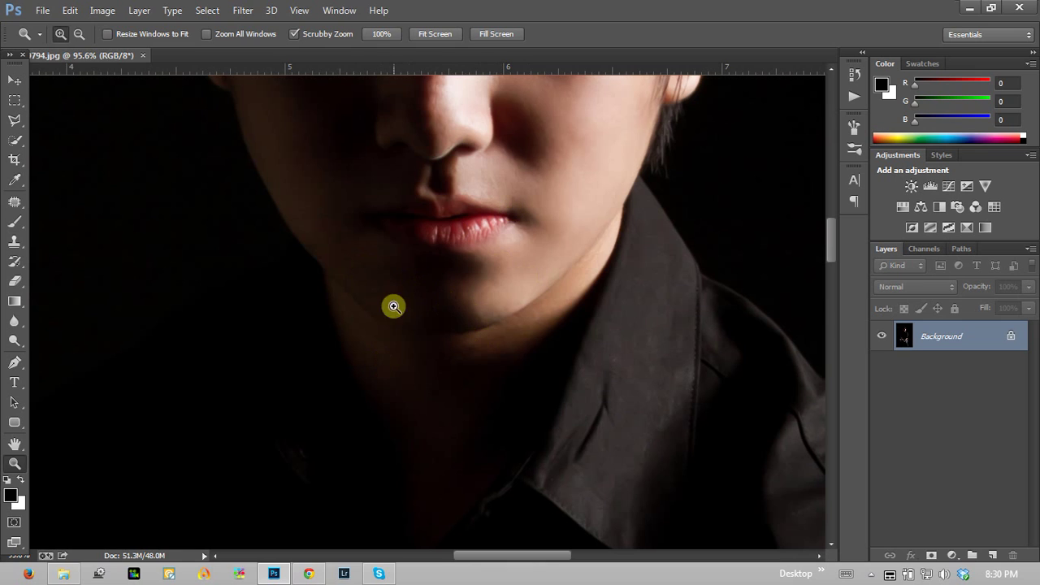
pyautogui.moveTo(443, 300); pyautogui.dragTo(445, 312)
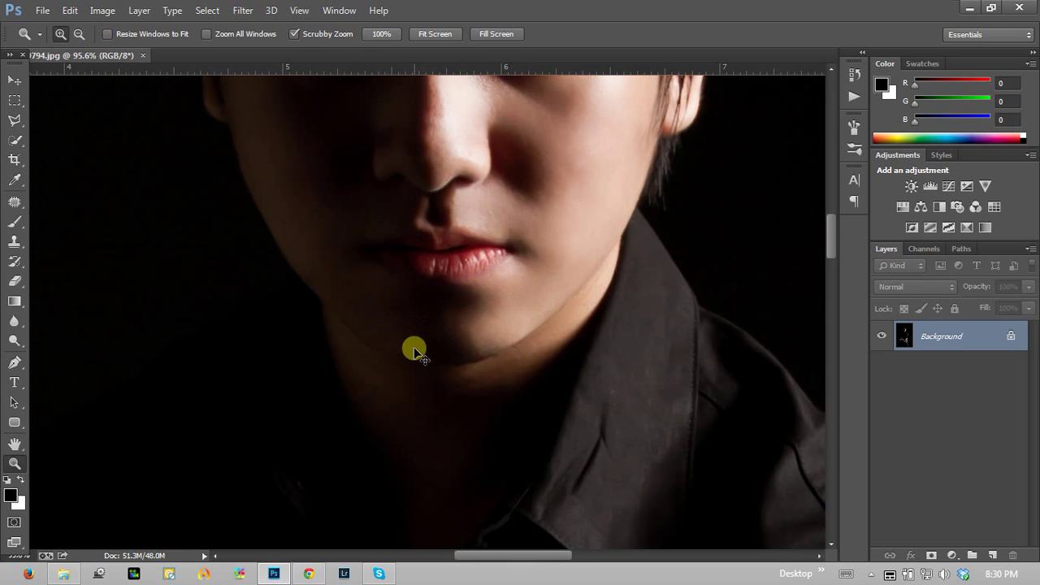
# Open Liquify on the portrait and frame the man's jaw and mouth in the preview.
pyautogui.hotkey('ctrl', 'shift', 'x')
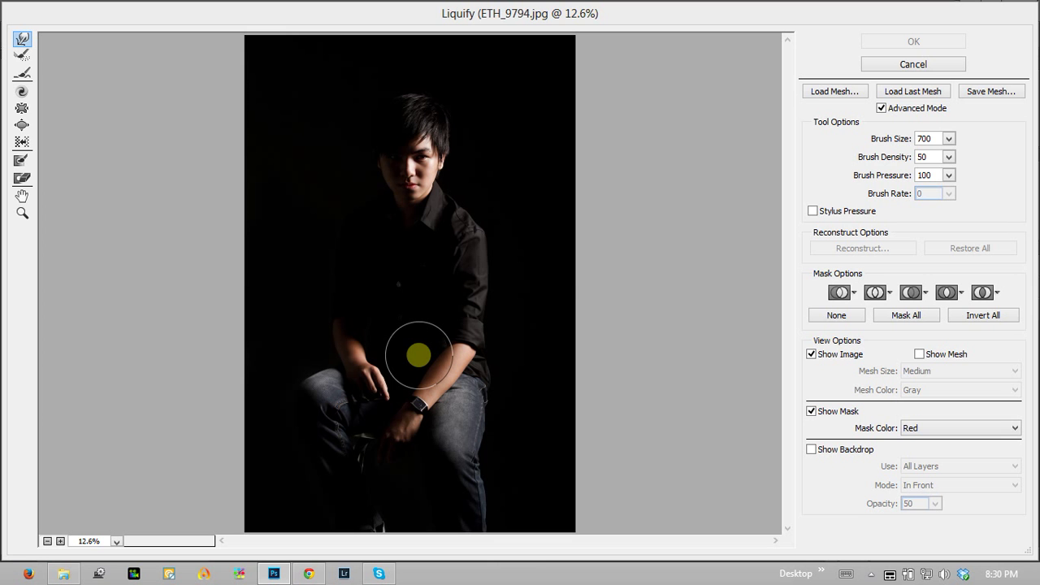
pyautogui.click(22, 215)
pyautogui.click(431, 202)
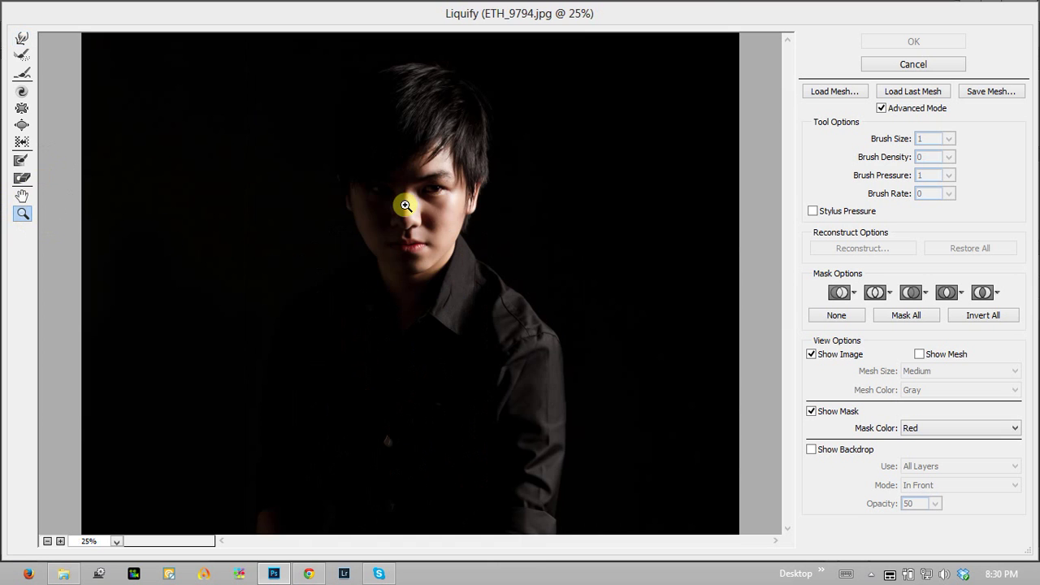
pyautogui.moveTo(406, 204); pyautogui.dragTo(409, 213)
pyautogui.keyDown('alt'); pyautogui.click(406, 277); pyautogui.keyUp('alt')
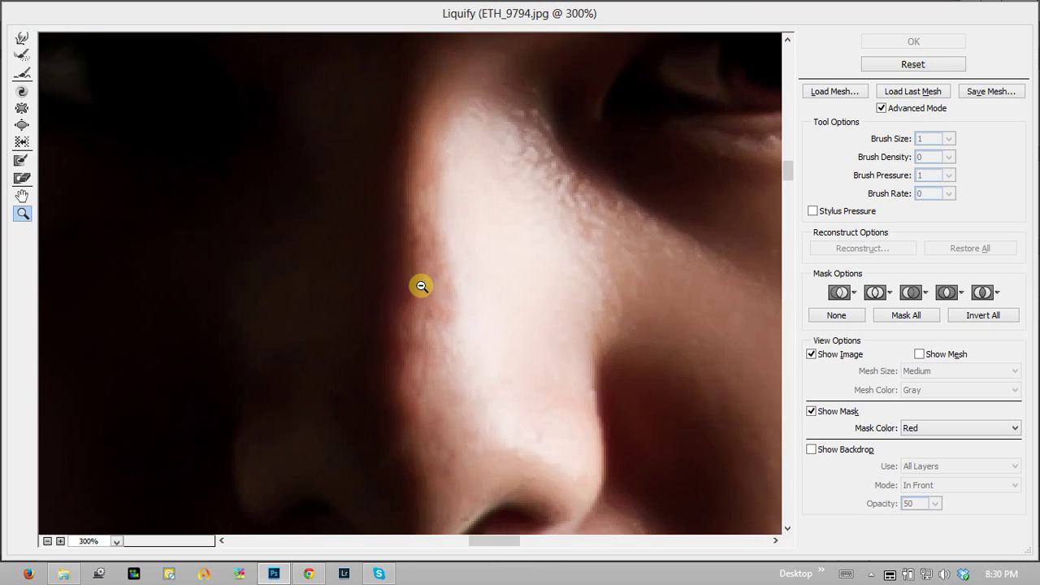
pyautogui.keyDown('alt'); pyautogui.click(422, 292); pyautogui.keyUp('alt')
pyautogui.keyDown('alt'); pyautogui.click(425, 299); pyautogui.keyUp('alt')
pyautogui.moveTo(407, 395); pyautogui.dragTo(441, 216)
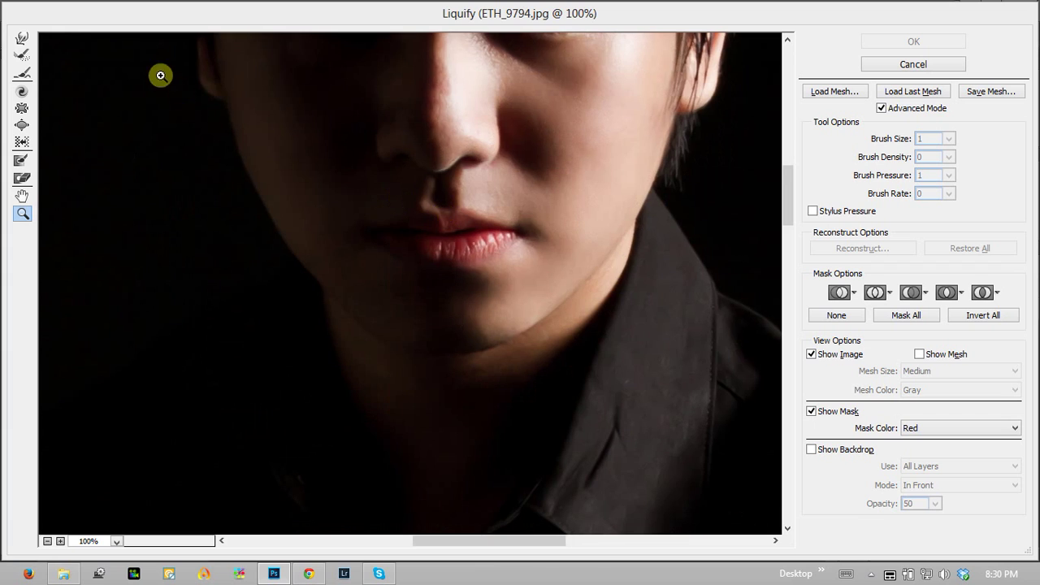
# Push the chin and jaw inward with a 200–250 Forward Warp brush, then apply.
pyautogui.click(22, 39)
pyautogui.press('[')
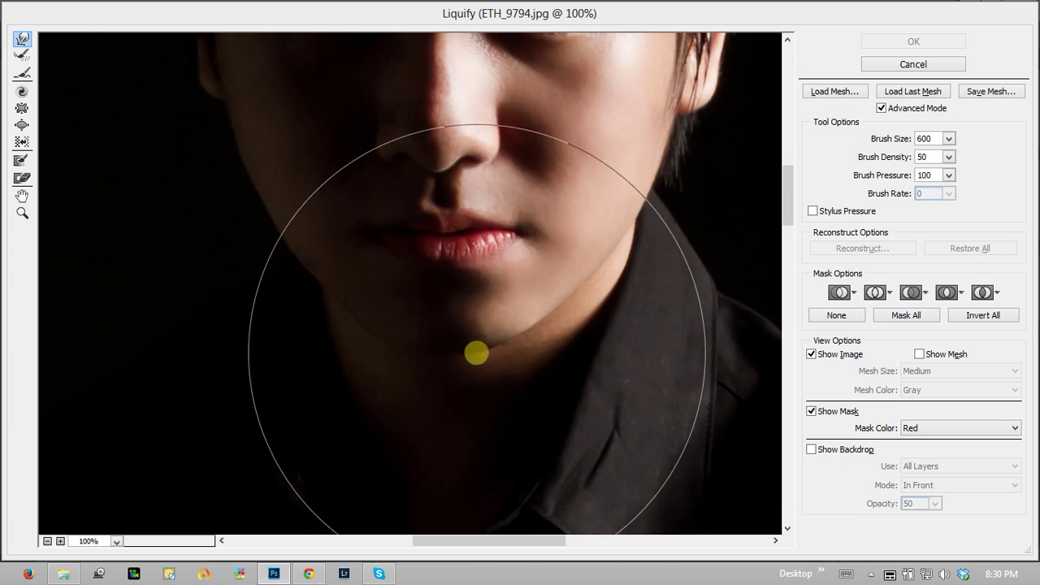
pyautogui.press('[')
pyautogui.press(']')
pyautogui.press(']')
pyautogui.press(']')
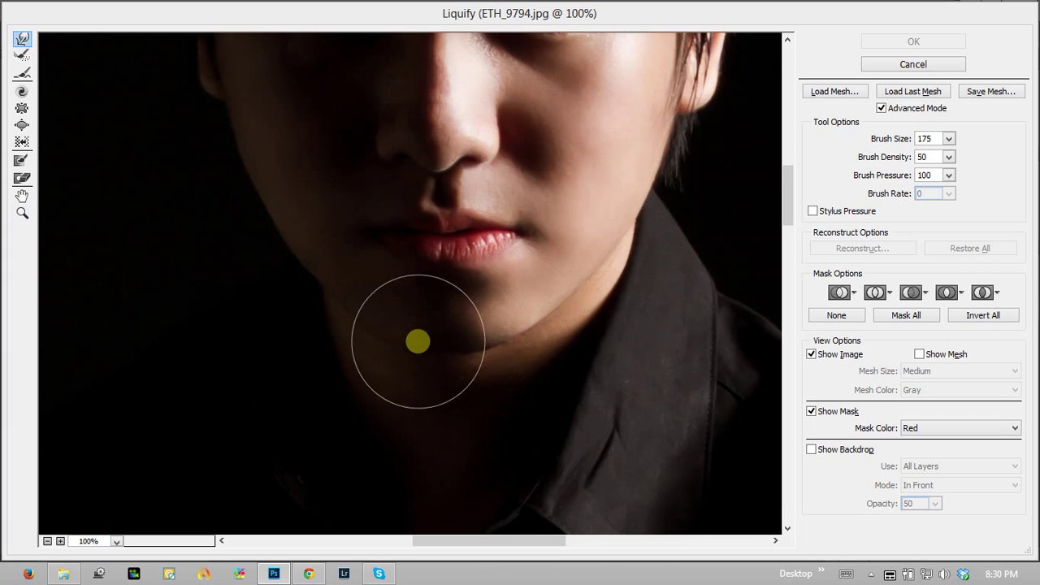
pyautogui.press(']')
pyautogui.press(']')
pyautogui.press(']')
pyautogui.moveTo(429, 353); pyautogui.dragTo(471, 350)
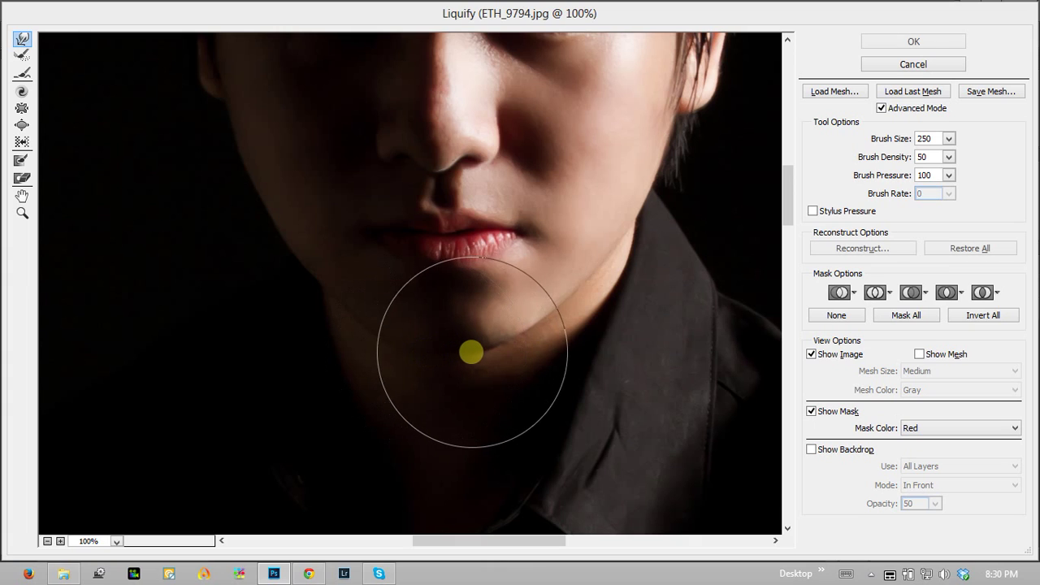
pyautogui.press('[')
pyautogui.press('[')
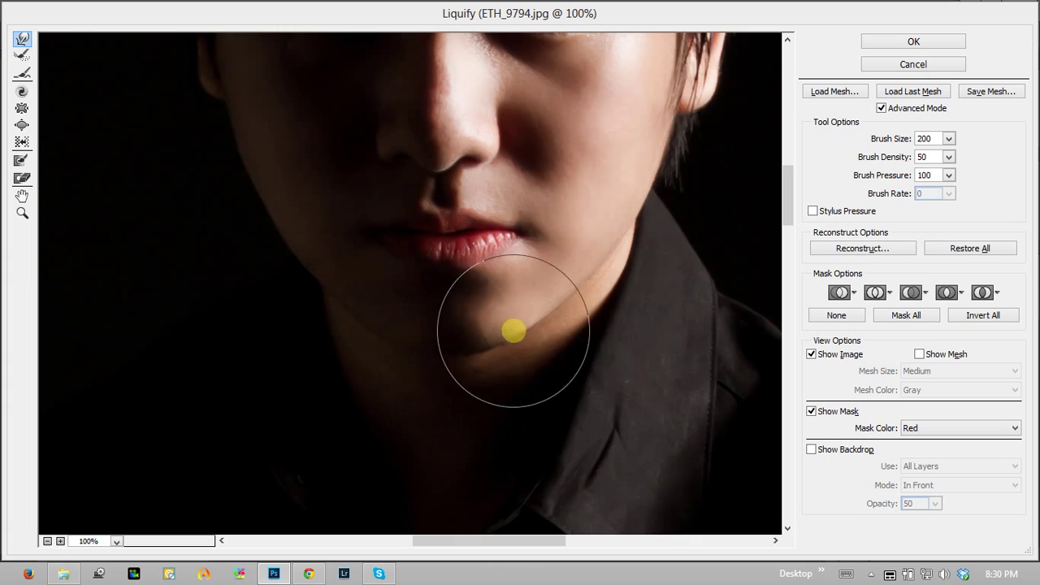
pyautogui.press(']')
pyautogui.press(']')
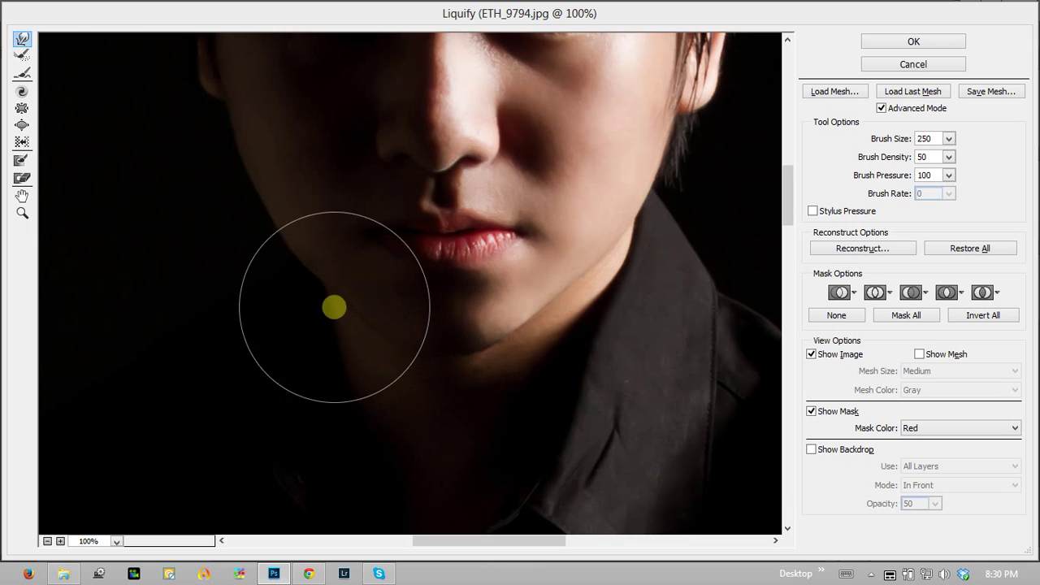
pyautogui.press('[')
pyautogui.press('[')
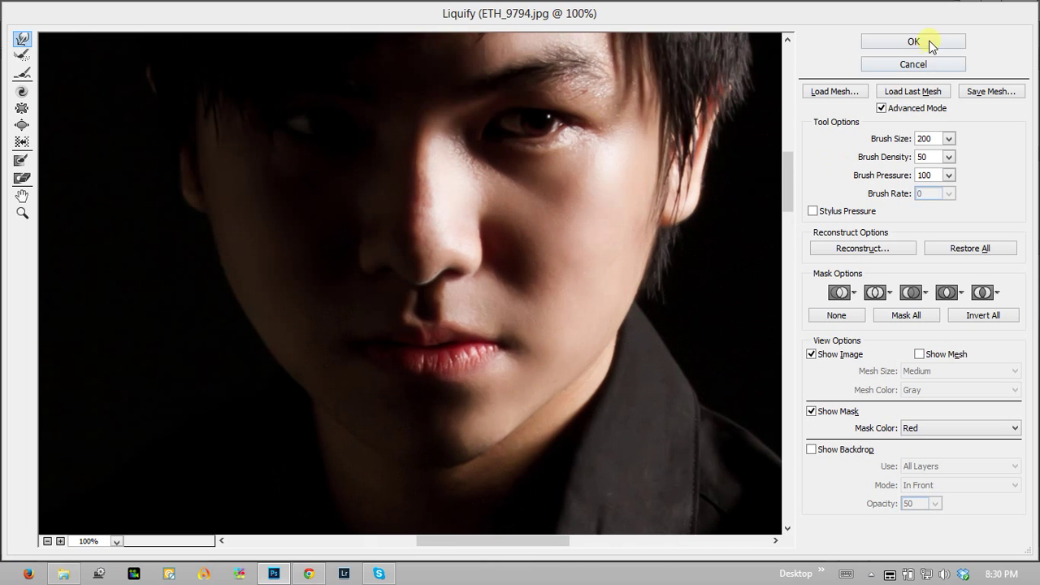
pyautogui.click(867, 42)
pyautogui.moveTo(522, 192)
pyautogui.mouseDown()
pyautogui.moveTo(525, 151)
pyautogui.moveTo(531, 244)
pyautogui.mouseUp()
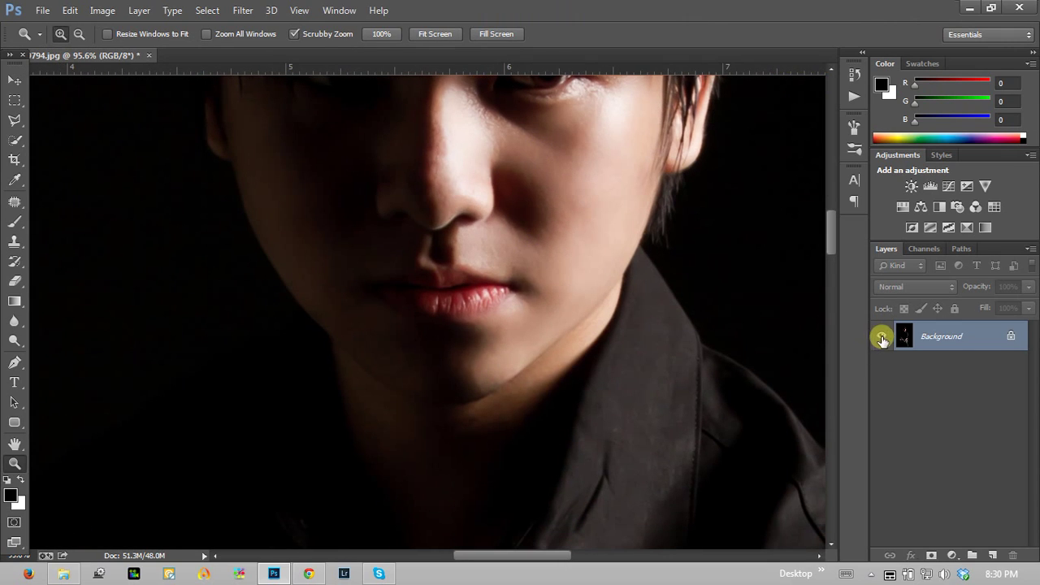
pyautogui.hotkey('ctrl', 'z')
pyautogui.hotkey('ctrl', 'z')
pyautogui.hotkey('ctrl', 'z')
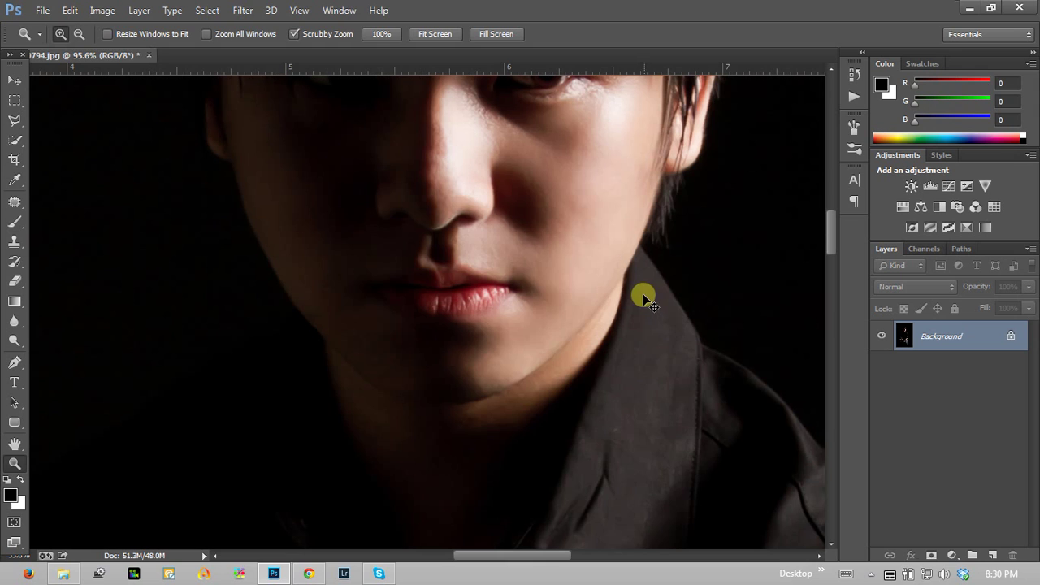
pyautogui.hotkey('ctrl', 'z')
pyautogui.hotkey('ctrl', 'z')
pyautogui.hotkey('ctrl', 'z')
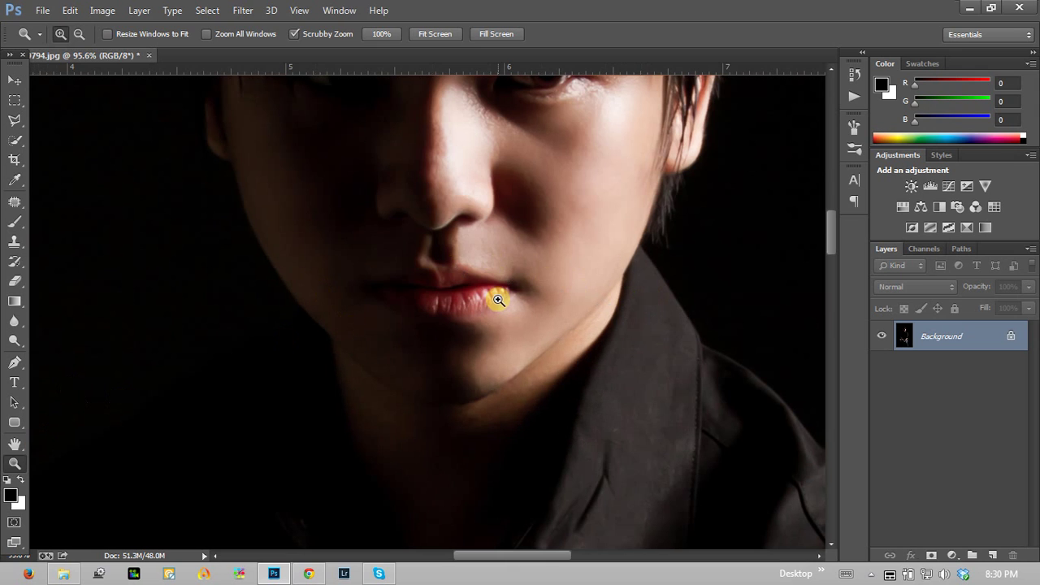
pyautogui.keyDown('alt'); pyautogui.click(463, 326); pyautogui.keyUp('alt')
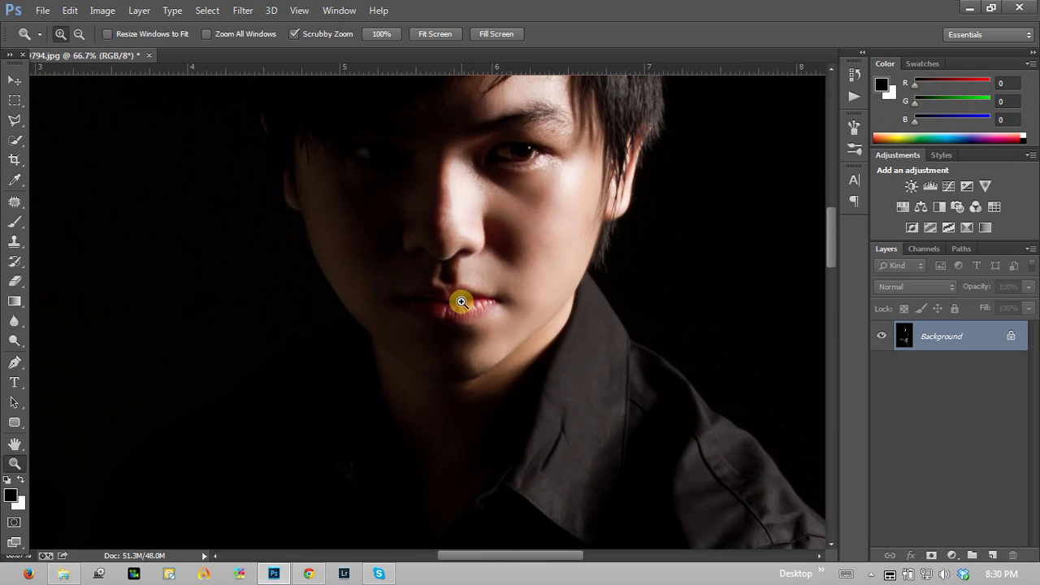
pyautogui.hotkey('ctrl', 'z')
pyautogui.hotkey('ctrl', 'z')
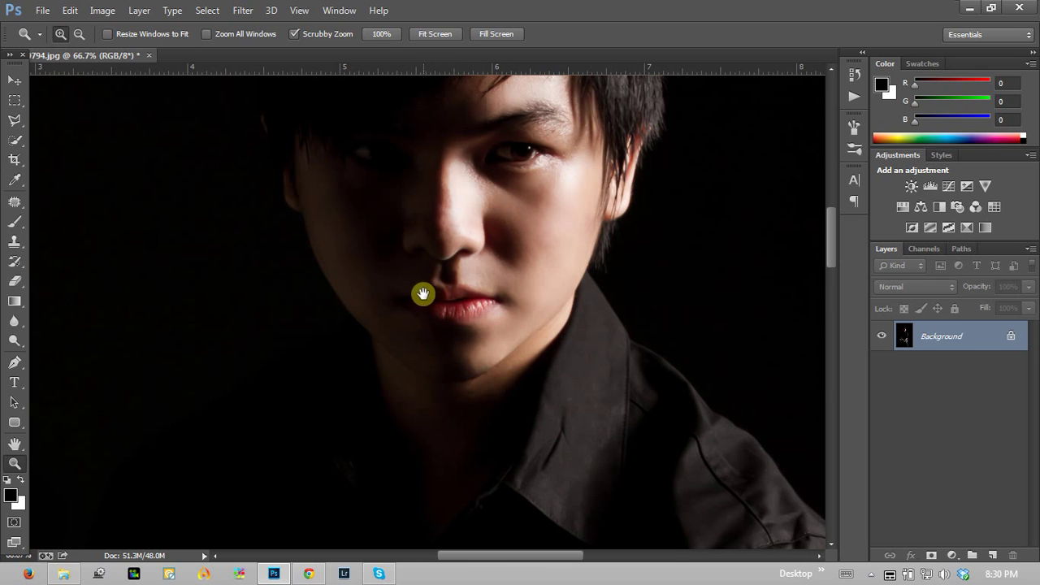
pyautogui.moveTo(424, 294); pyautogui.dragTo(425, 251)
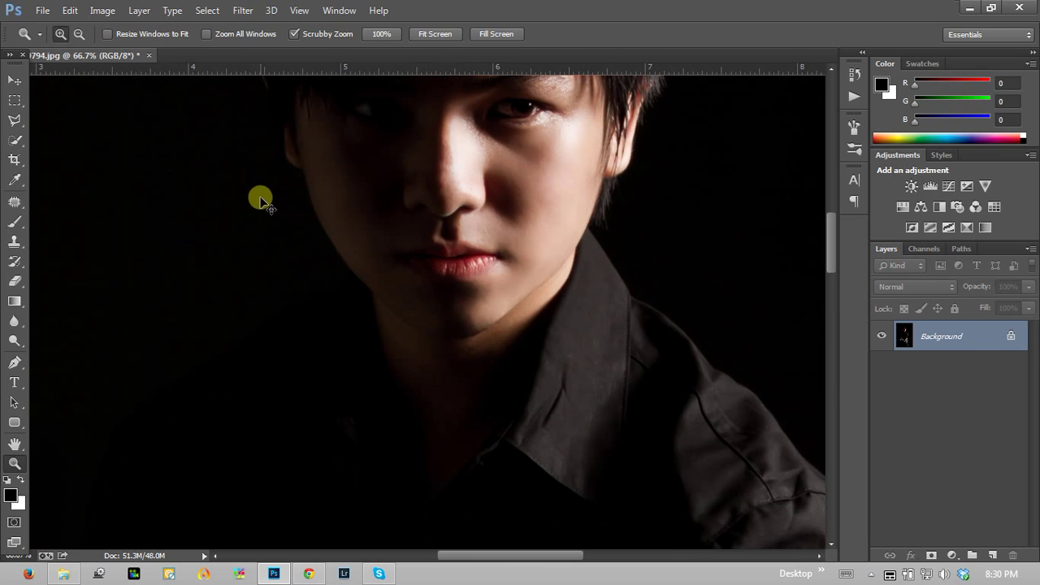
pyautogui.hotkey('ctrl', 'shift', 'x')
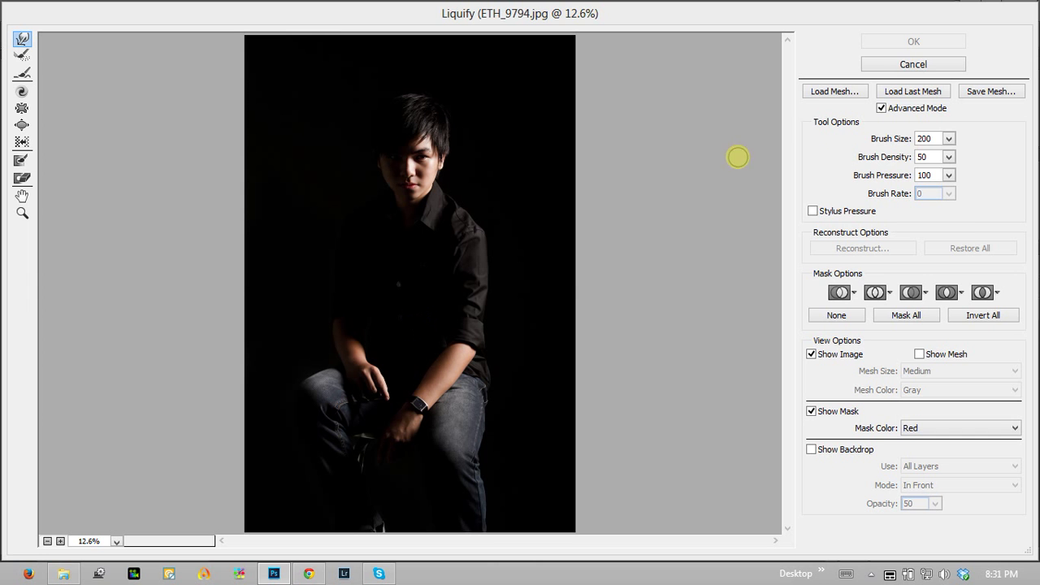
pyautogui.click(904, 65)
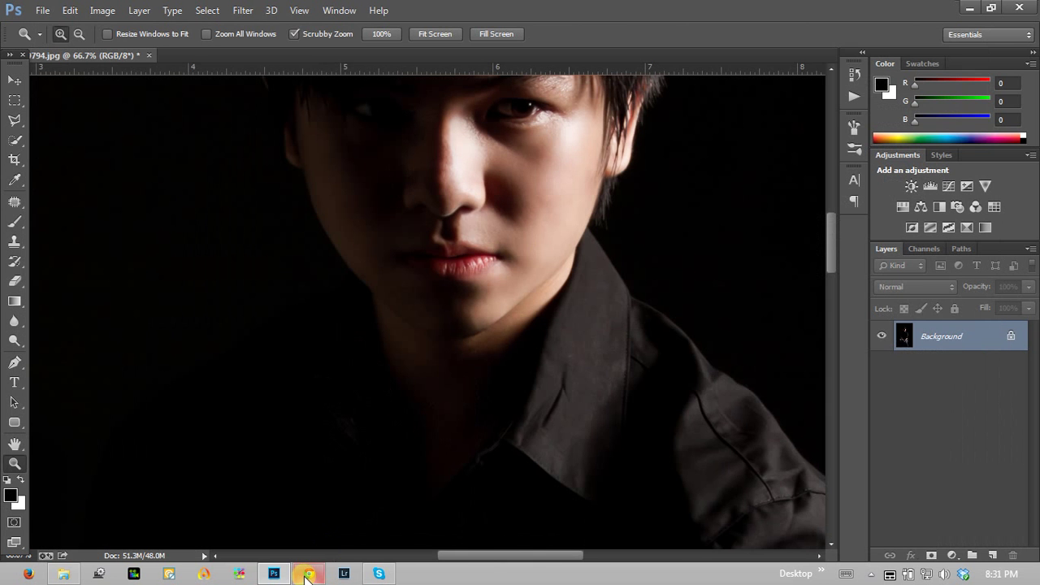
# Drag Tam-Chyo-113 into Photoshop, duplicate its background to Layer 1, and open Liquify.
pyautogui.click(63, 573)
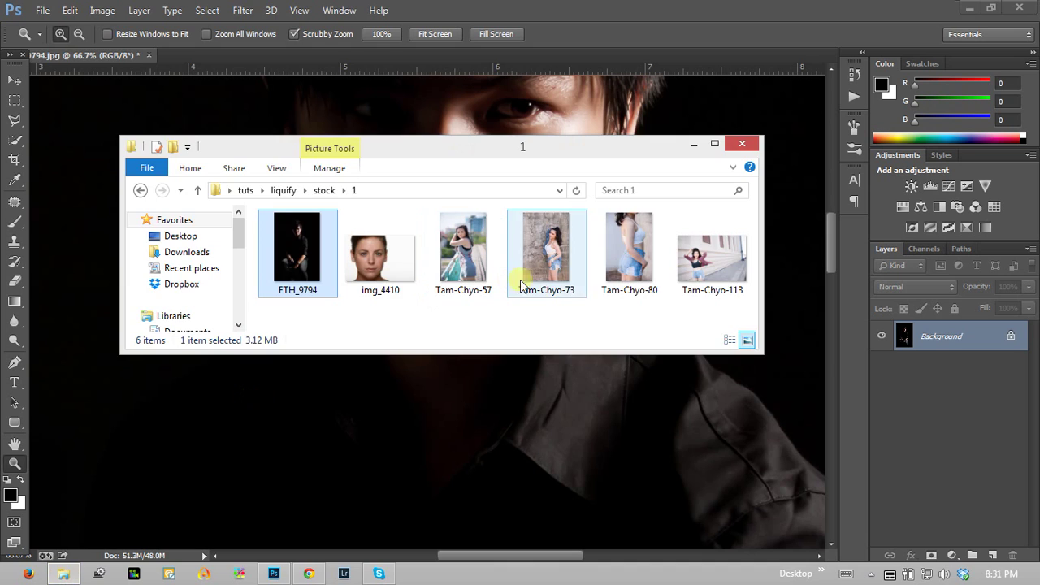
pyautogui.click(867, 575)
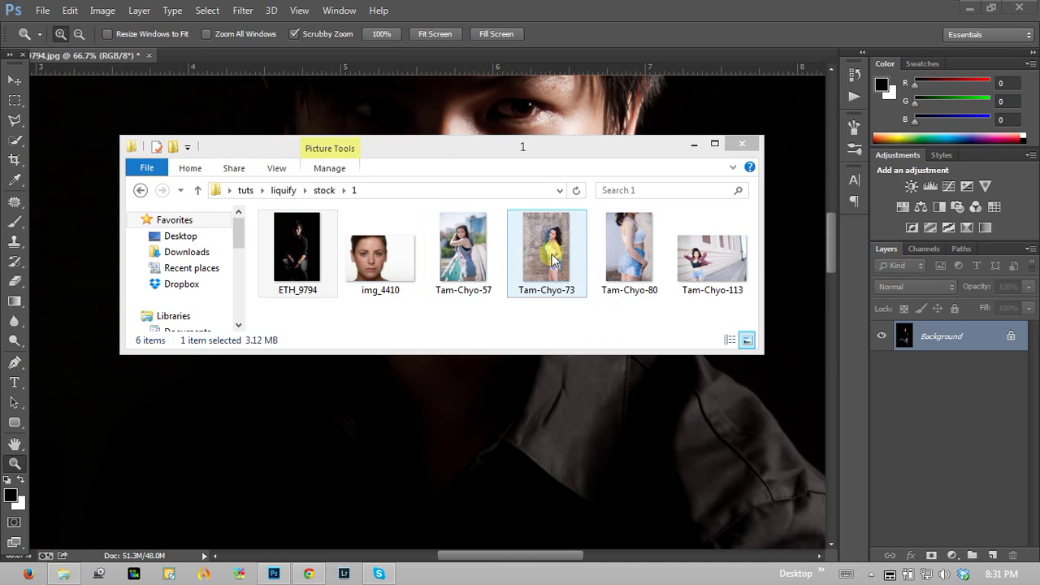
pyautogui.moveTo(705, 259); pyautogui.dragTo(431, 52)
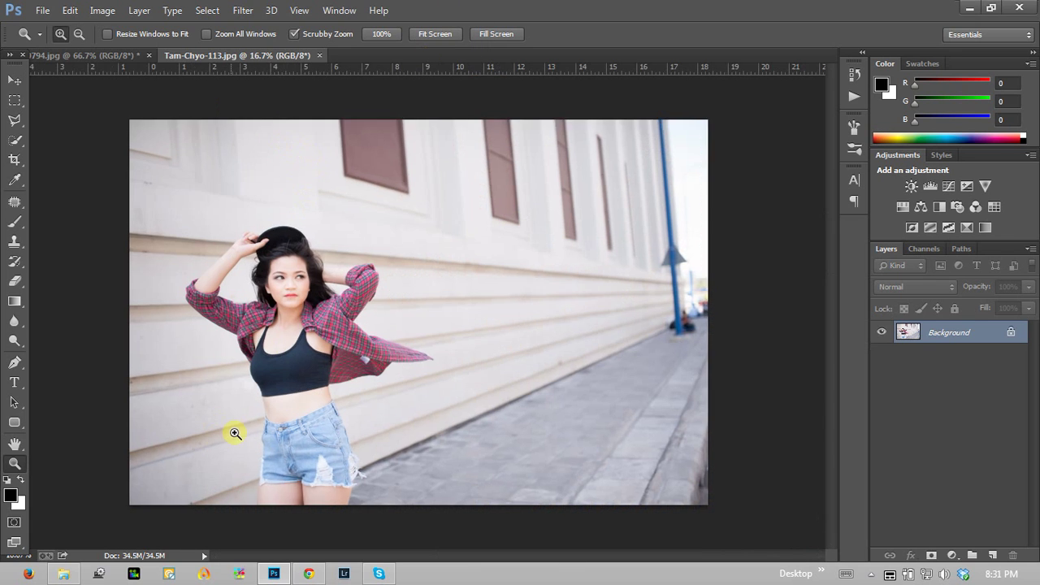
pyautogui.click(235, 433)
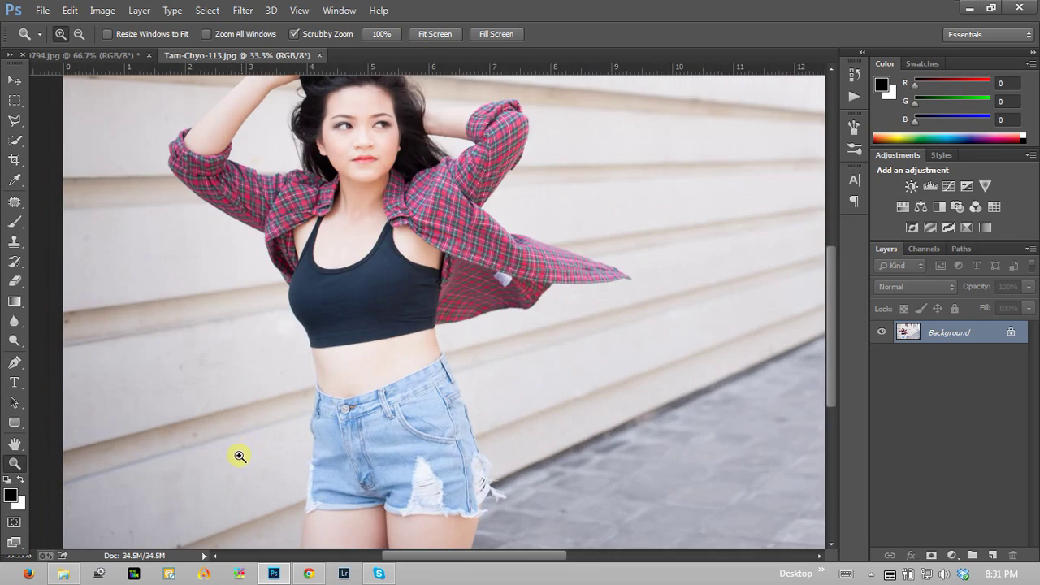
pyautogui.hotkey('ctrl', 'j')
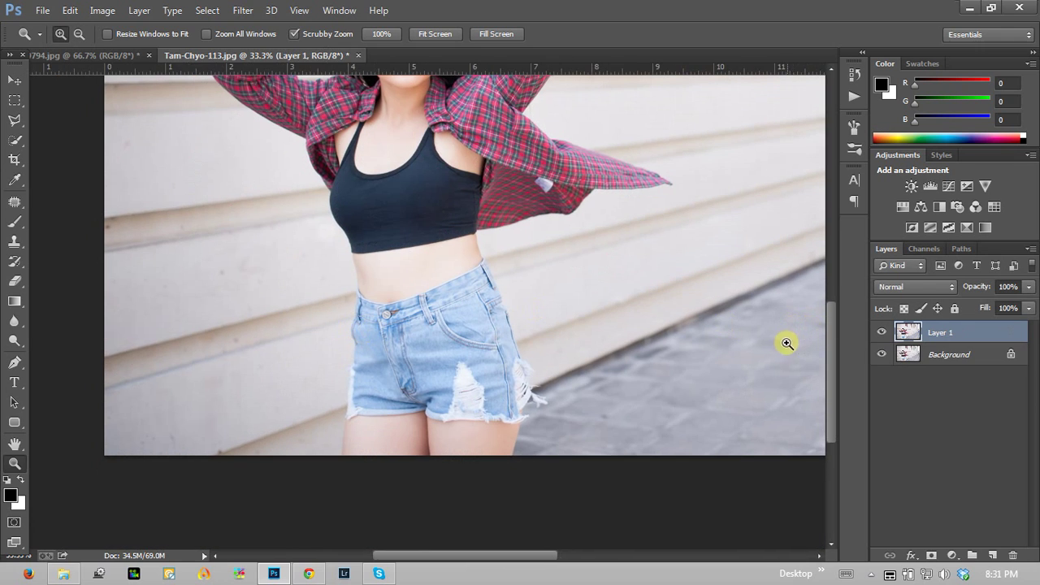
pyautogui.hotkey('ctrl', 'shift', 'x')
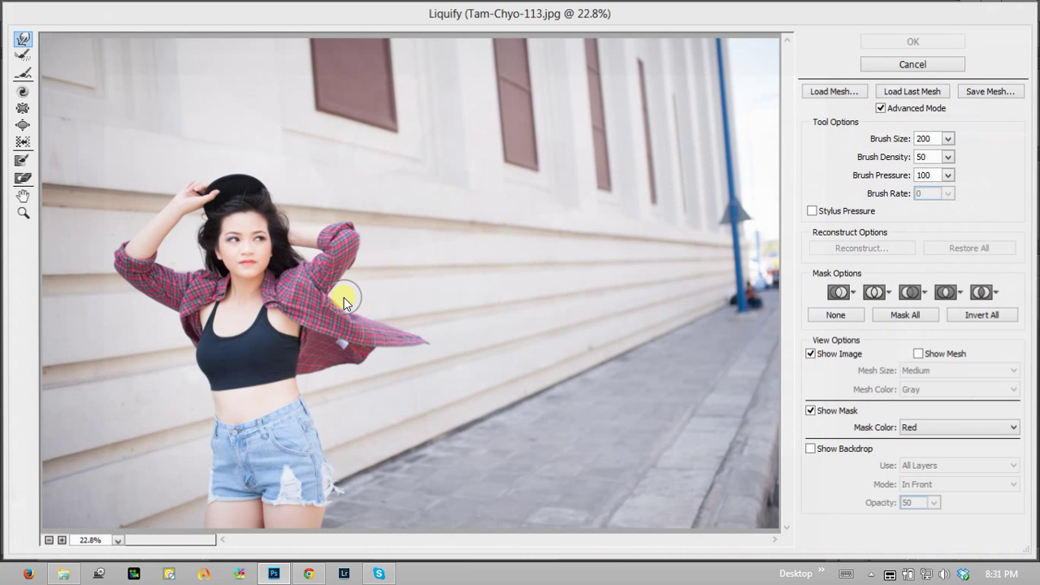
# Zoom the Liquify preview in, then back out to show the waist at 50%.
pyautogui.click(21, 213)
pyautogui.click(195, 457)
pyautogui.moveTo(195, 459); pyautogui.dragTo(199, 470)
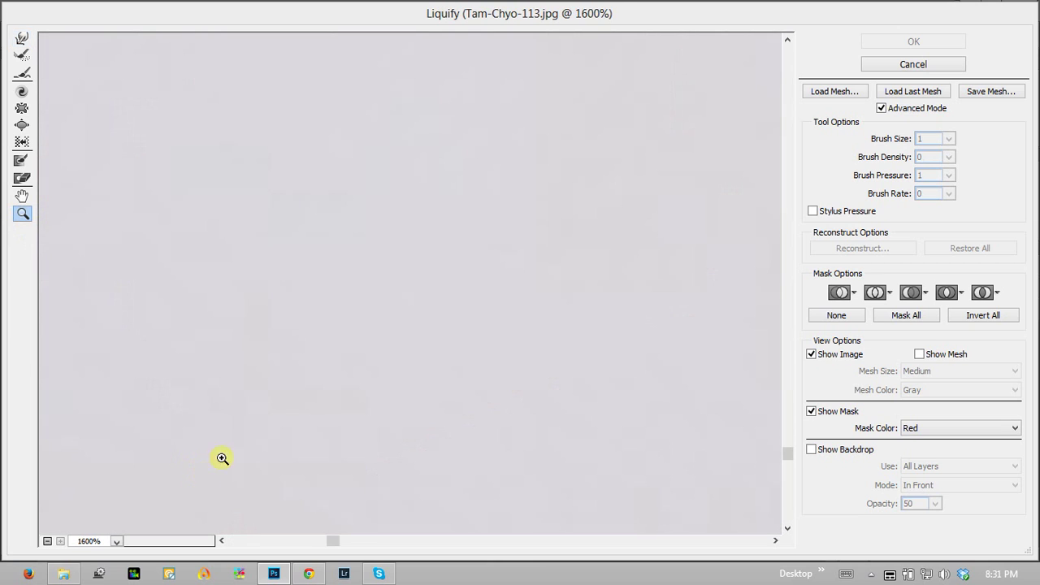
pyautogui.keyDown('alt'); pyautogui.click(329, 304); pyautogui.keyUp('alt')
pyautogui.keyDown('alt'); pyautogui.click(354, 295); pyautogui.keyUp('alt')
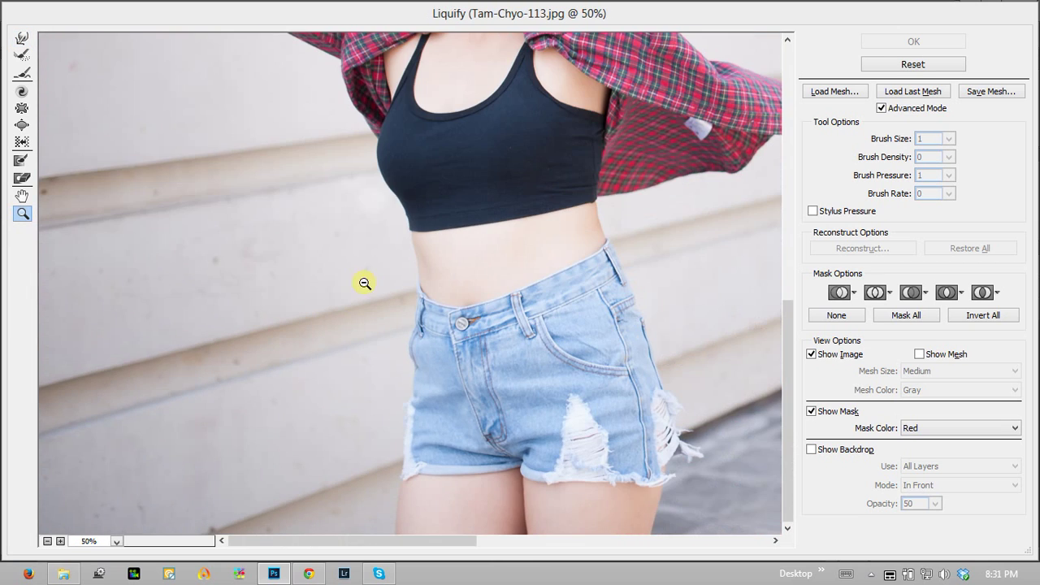
# Freeze the background beside the left waist, try a 400-size waist push, then revert it.
pyautogui.click(24, 38)
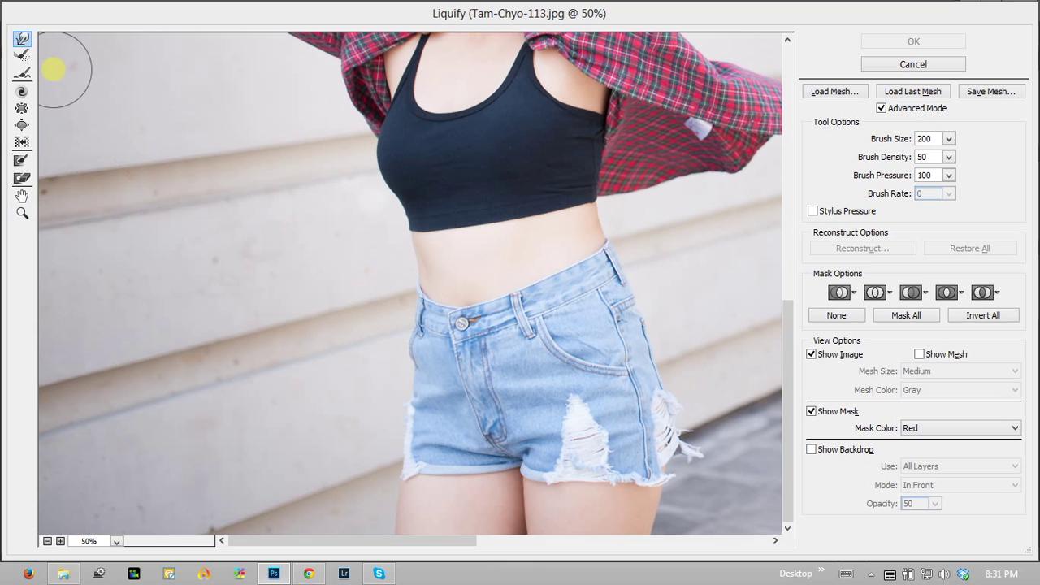
pyautogui.click(22, 162)
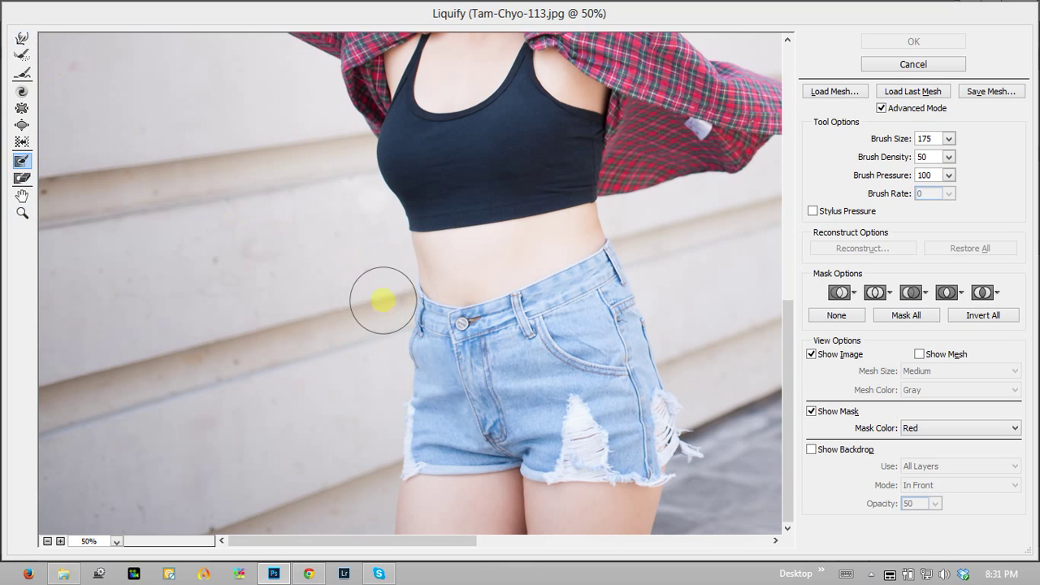
pyautogui.click(21, 59)
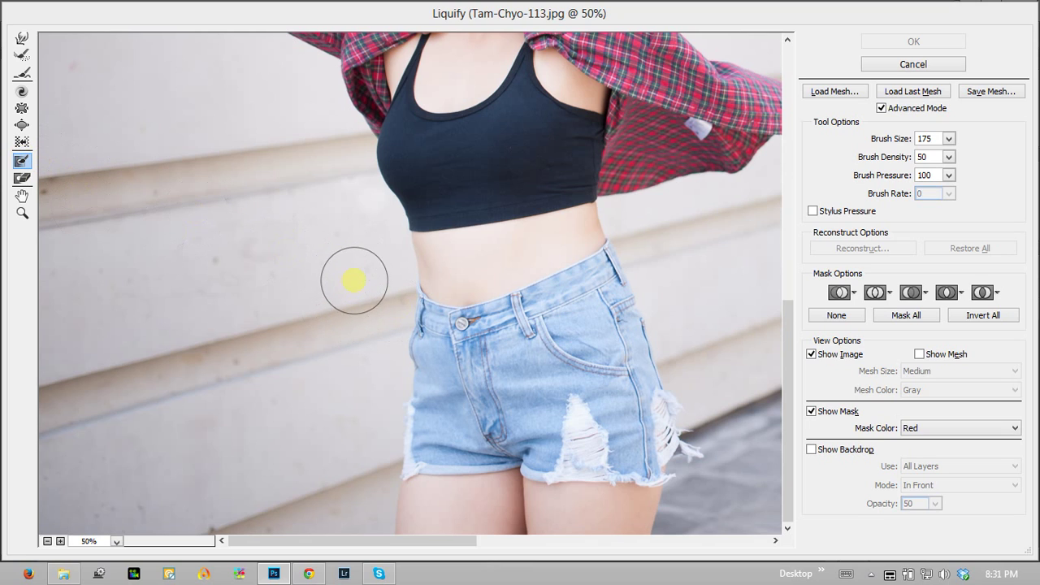
pyautogui.moveTo(355, 280)
pyautogui.mouseDown()
pyautogui.moveTo(351, 297)
pyautogui.moveTo(338, 223)
pyautogui.moveTo(317, 155)
pyautogui.moveTo(346, 270)
pyautogui.moveTo(309, 155)
pyautogui.moveTo(355, 257)
pyautogui.moveTo(355, 330)
pyautogui.mouseUp()
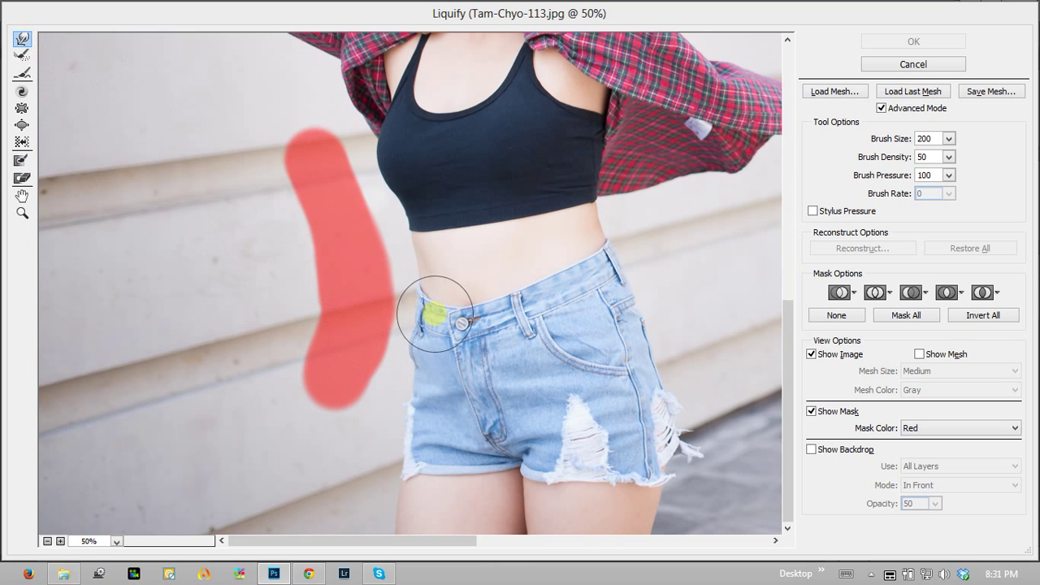
pyautogui.press(']')
pyautogui.press(']')
pyautogui.press(']')
pyautogui.moveTo(427, 307)
pyautogui.mouseDown()
pyautogui.moveTo(366, 307)
pyautogui.moveTo(344, 341)
pyautogui.moveTo(382, 325)
pyautogui.mouseUp()
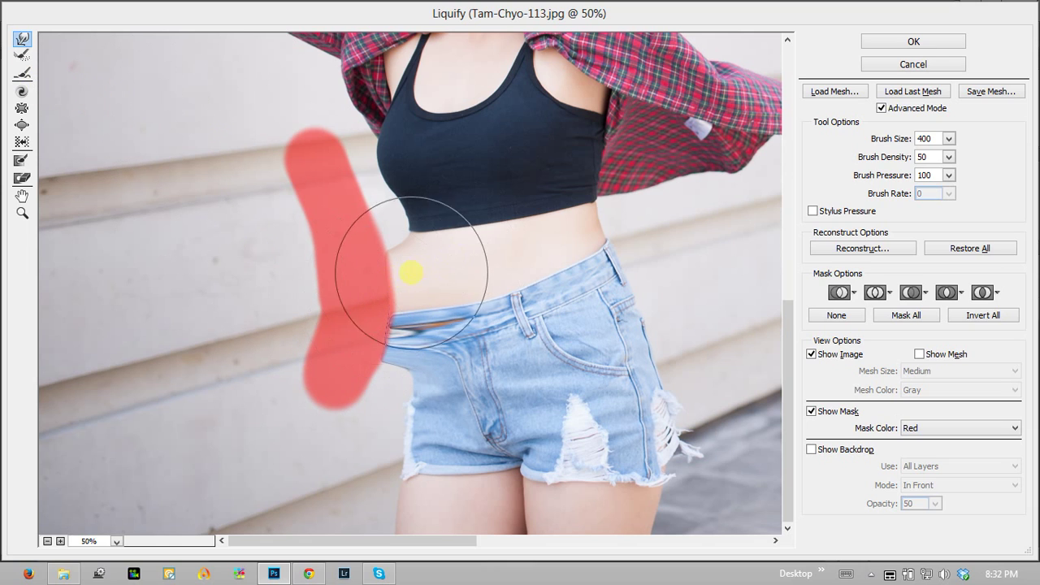
pyautogui.hotkey('ctrl', 'alt', 'z')
pyautogui.hotkey('ctrl', 'alt', 'z')
pyautogui.hotkey('ctrl', 'alt', 'z')
pyautogui.hotkey('ctrl', 'alt', 'z')
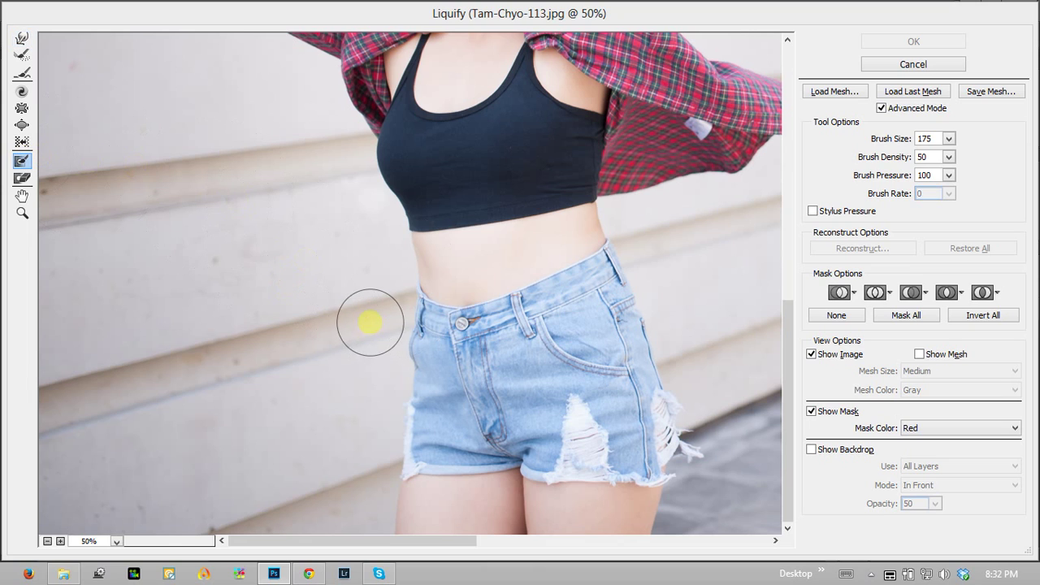
# Freeze the wall right of her waist, down beside her hip, and left of her chest.
pyautogui.moveTo(655, 239); pyautogui.dragTo(665, 261)
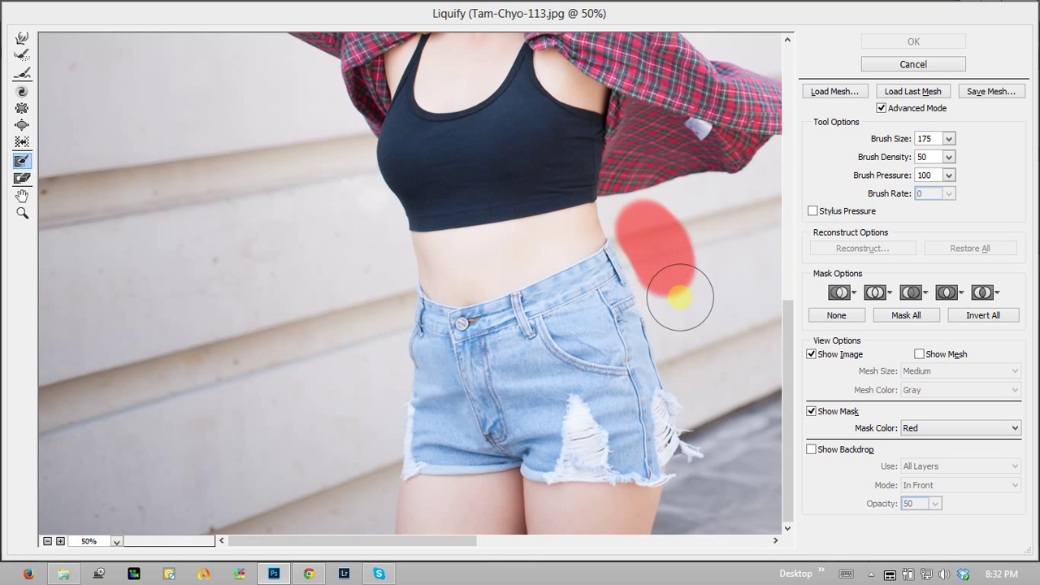
pyautogui.moveTo(685, 333); pyautogui.dragTo(687, 349)
pyautogui.moveTo(324, 147)
pyautogui.mouseDown()
pyautogui.moveTo(340, 149)
pyautogui.moveTo(338, 172)
pyautogui.mouseUp()
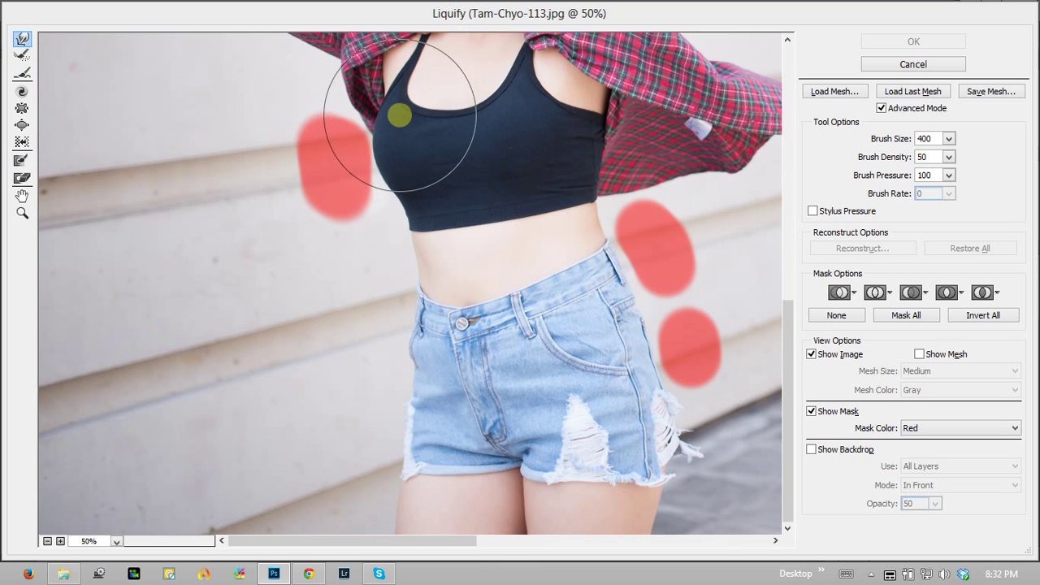
# Slim the tank top's left side and pull in the right waist, then apply Liquify.
pyautogui.moveTo(399, 109); pyautogui.dragTo(406, 165)
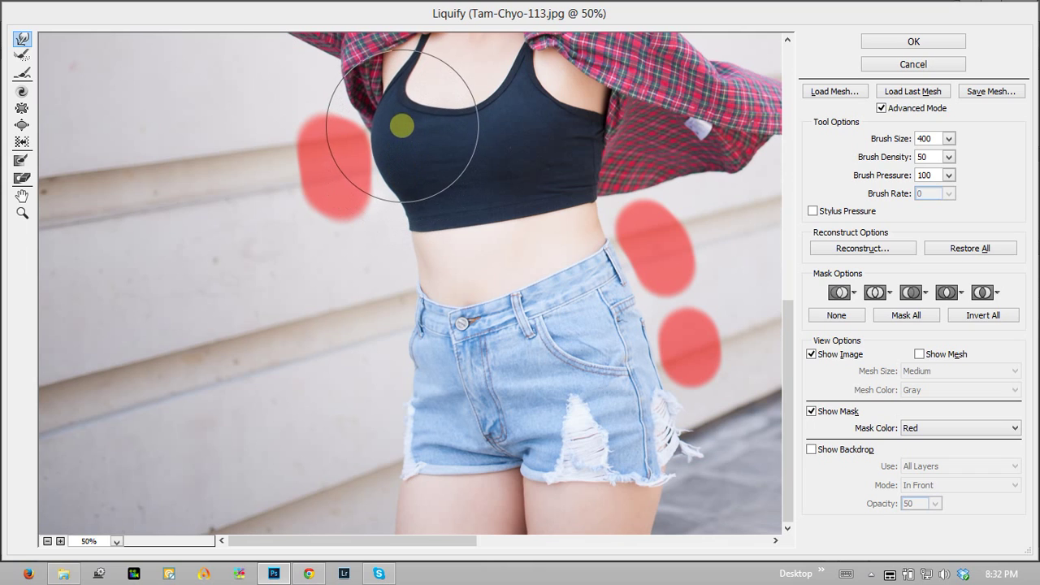
pyautogui.moveTo(399, 123); pyautogui.dragTo(406, 165)
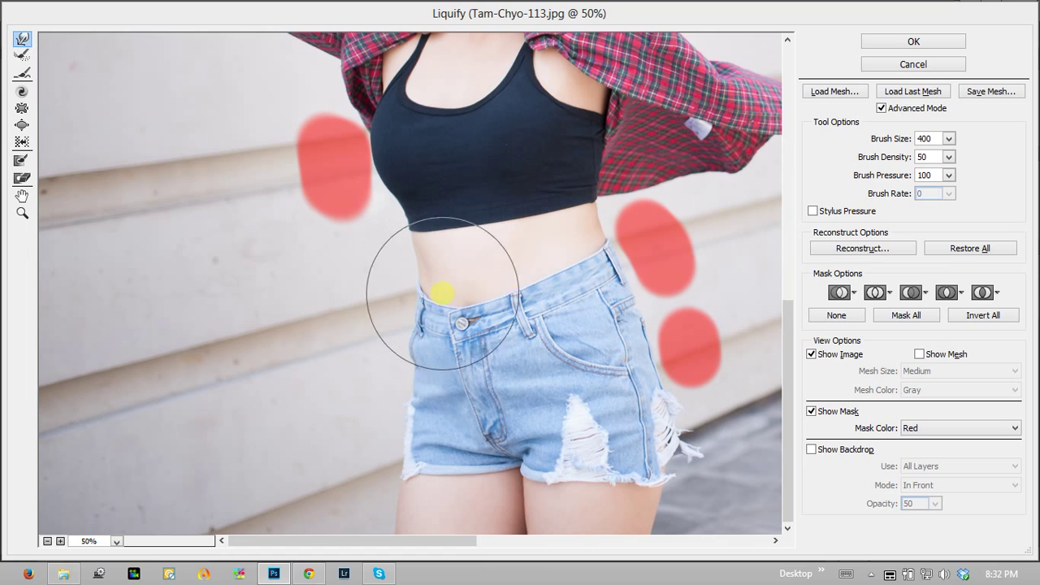
pyautogui.moveTo(622, 259); pyautogui.dragTo(629, 260)
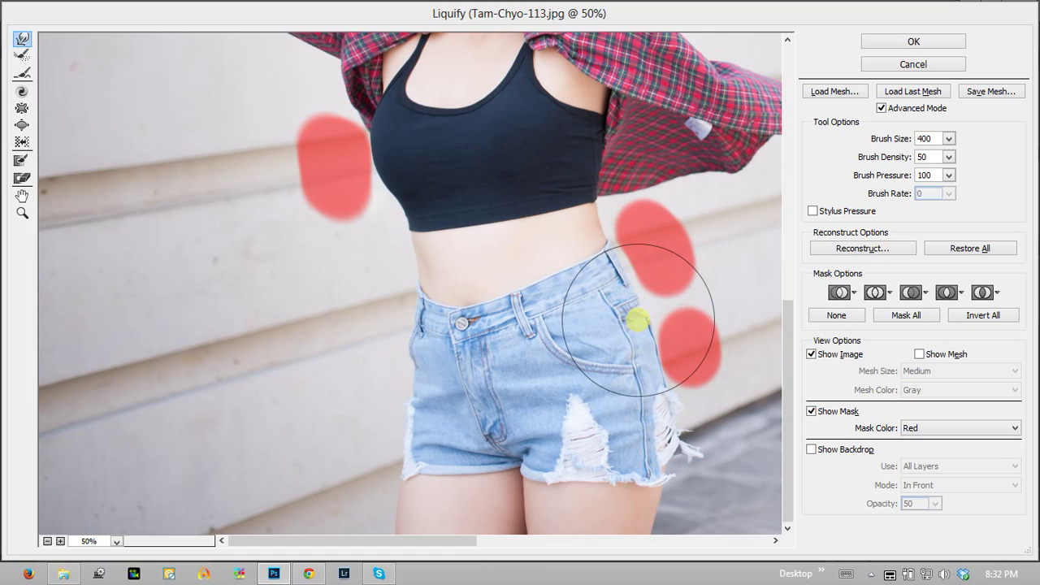
pyautogui.click(910, 45)
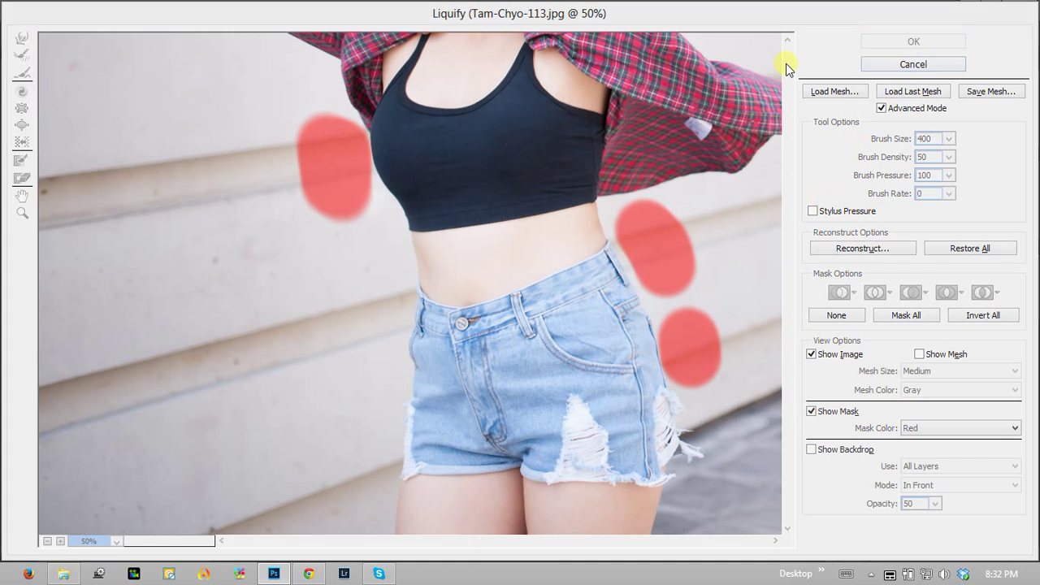
# Compare the edit with the original, then close the waist and ETH_9794 photos without saving.
pyautogui.click(881, 332)
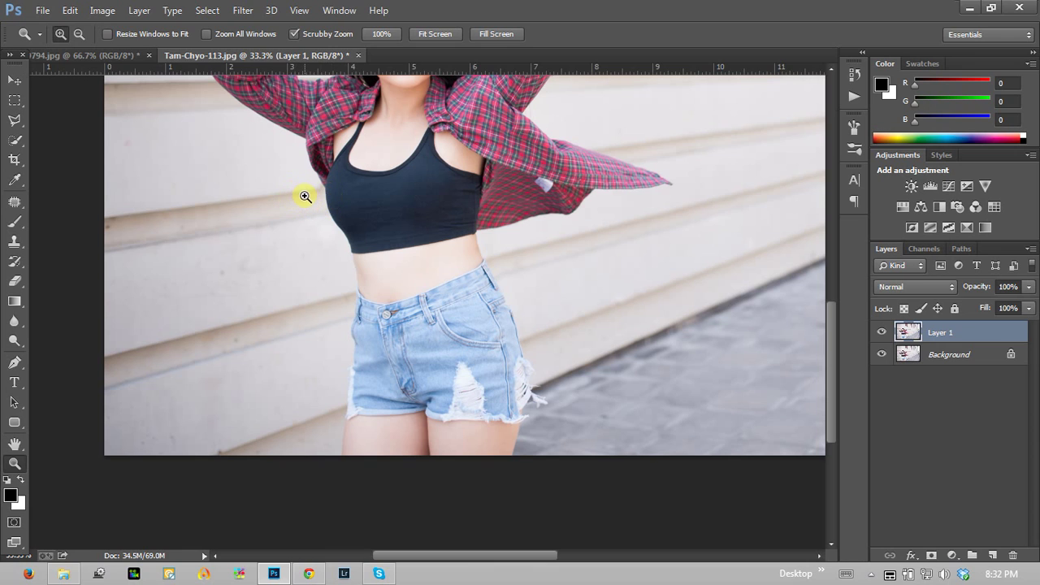
pyautogui.click(358, 56)
pyautogui.click(534, 228)
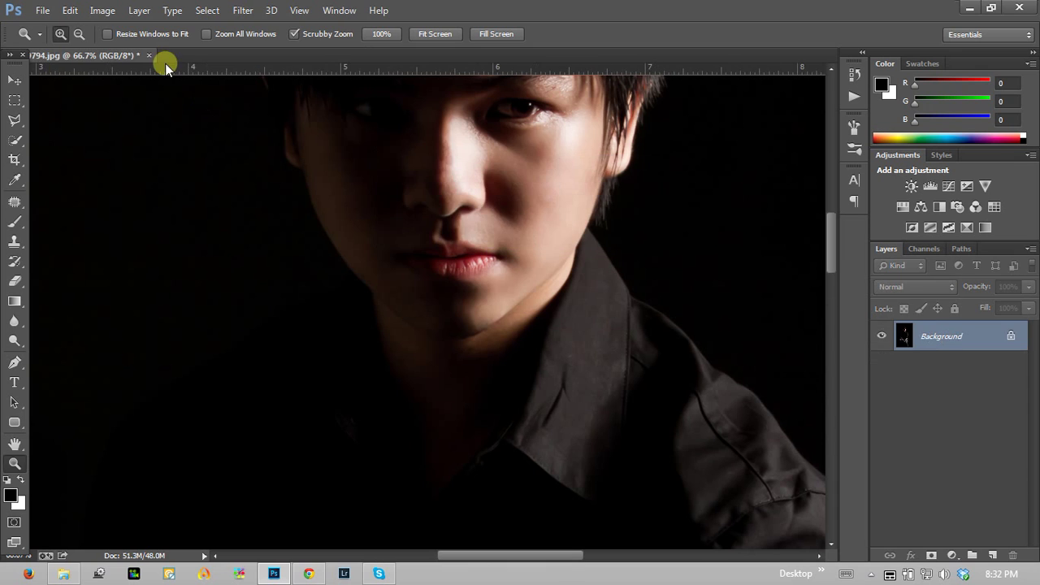
pyautogui.click(149, 55)
pyautogui.click(527, 227)
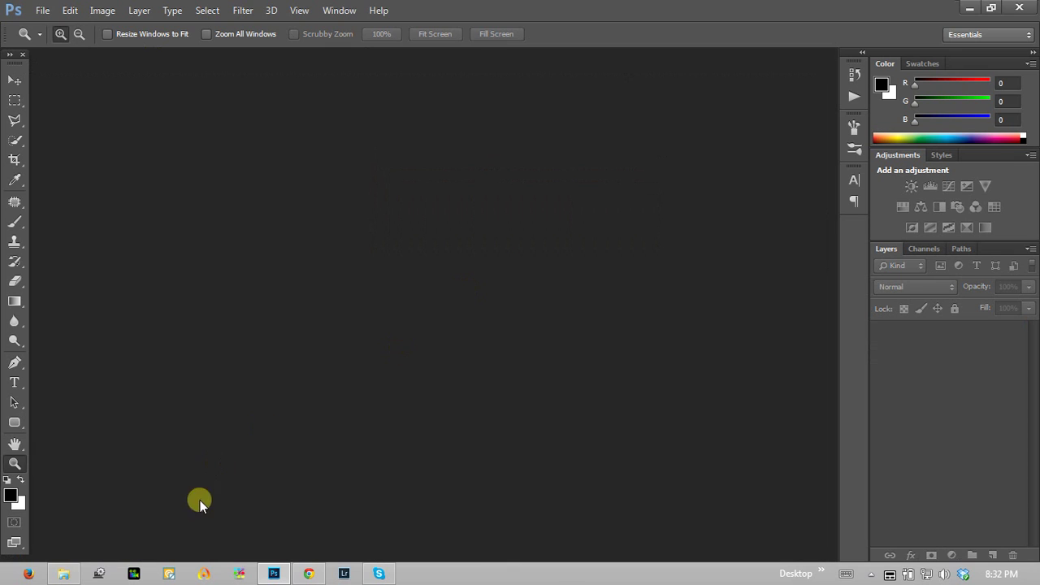
pyautogui.click(284, 577)
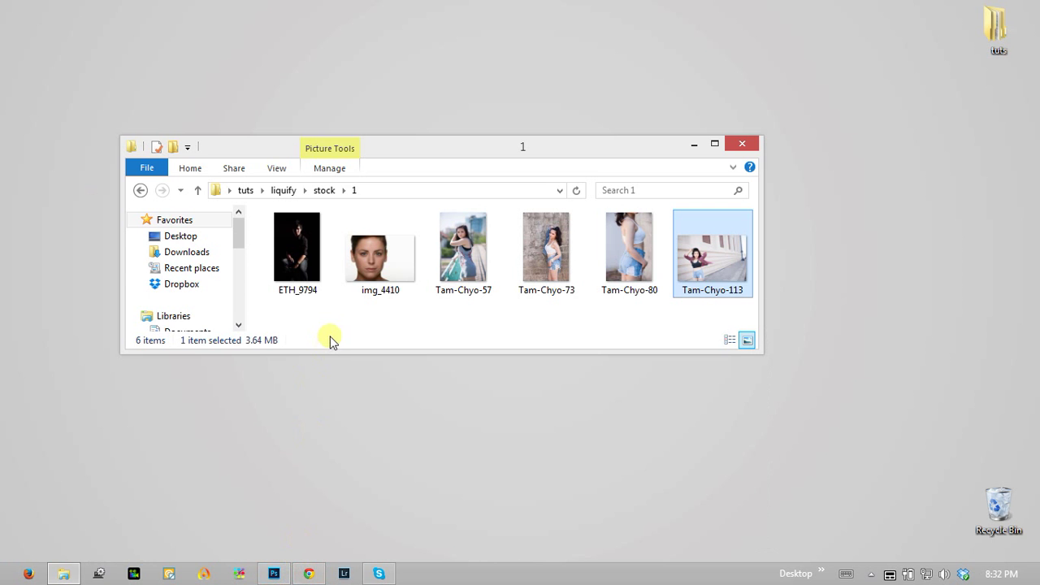
# Open stock folder 2, briefly open and close the couple photo in Photoshop.
pyautogui.click(140, 190)
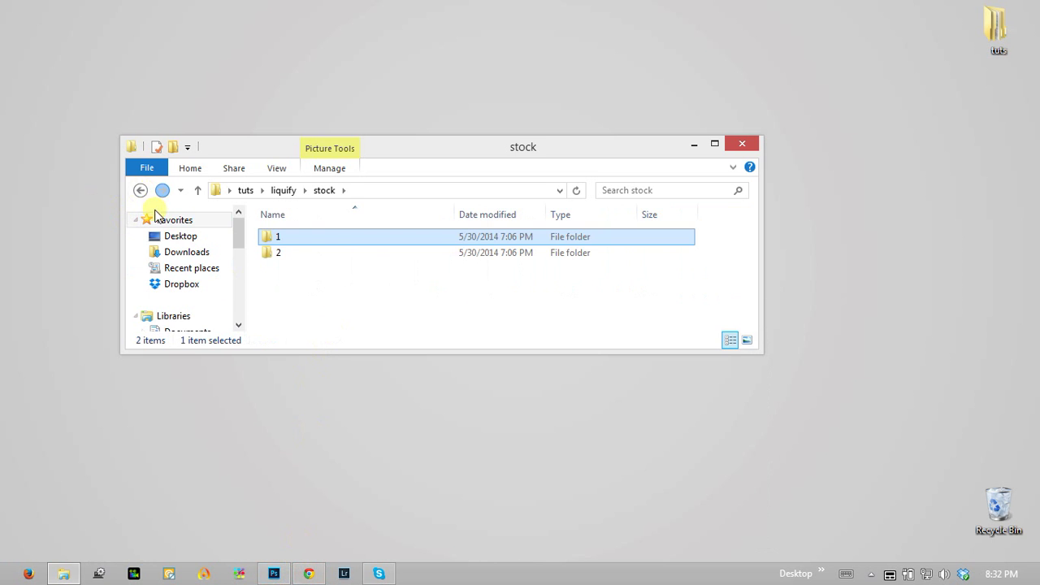
pyautogui.doubleClick(288, 255)
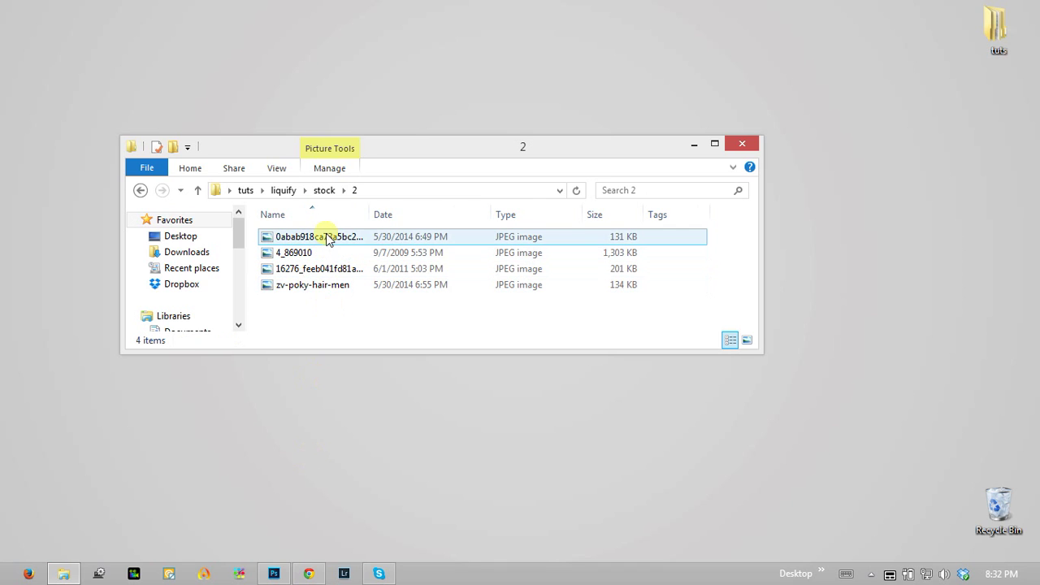
pyautogui.moveTo(327, 237); pyautogui.dragTo(273, 569)
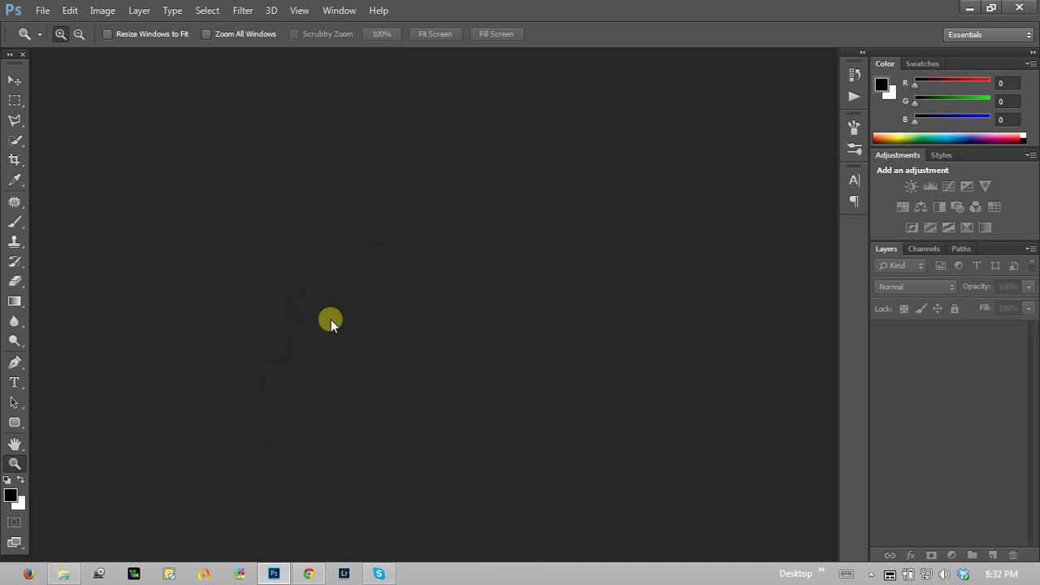
pyautogui.moveTo(331, 319); pyautogui.dragTo(330, 325)
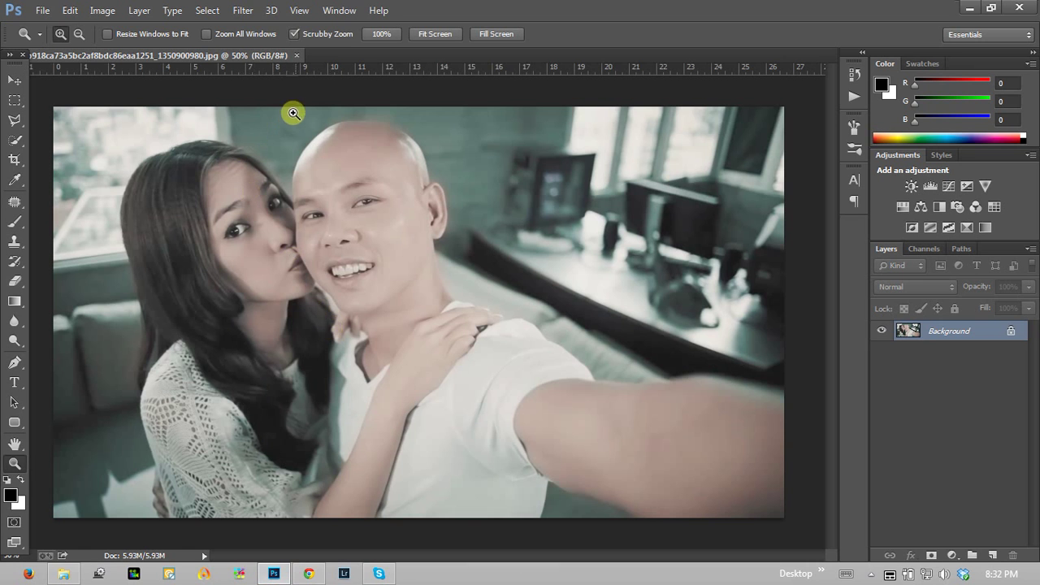
pyautogui.click(297, 56)
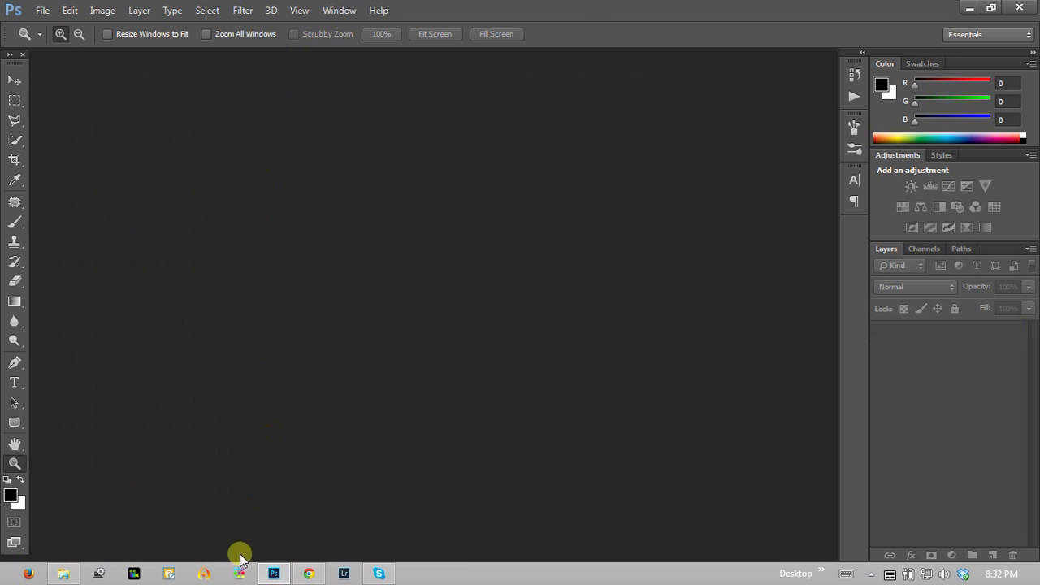
pyautogui.click(65, 573)
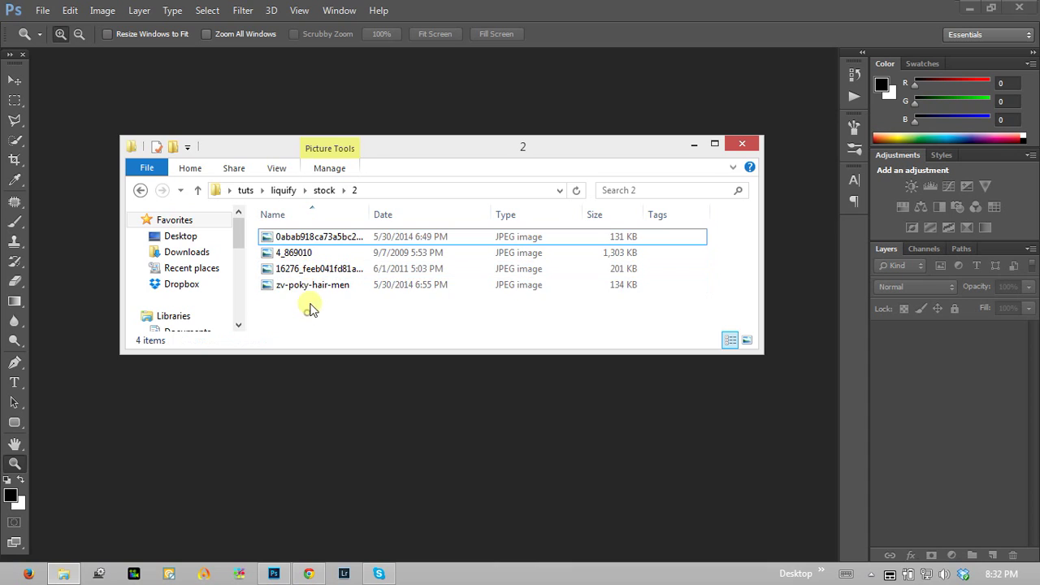
# Show Large Icons, drag 4_869010 into Photoshop and open it in Liquify.
pyautogui.click(746, 340)
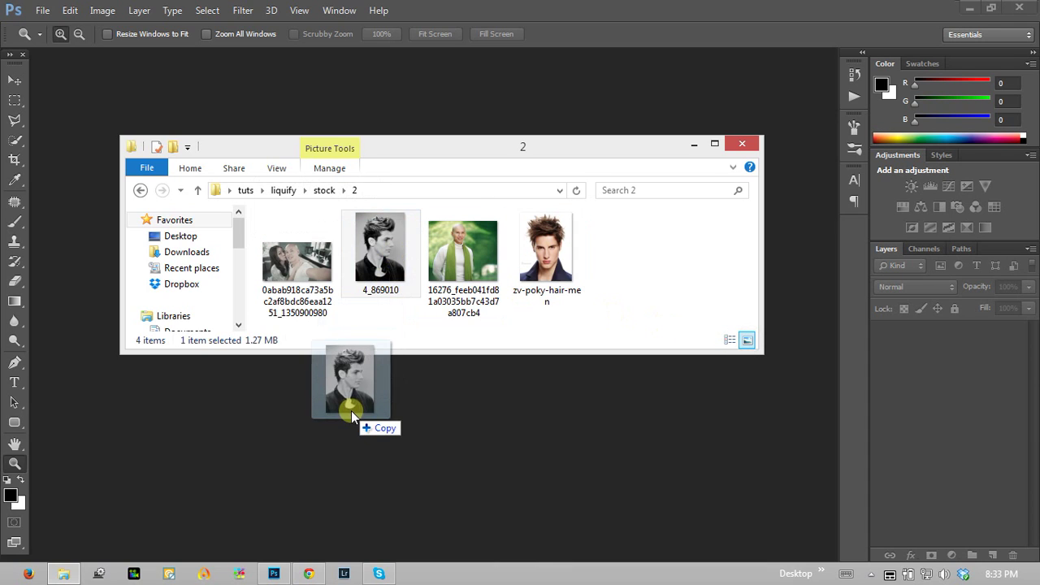
pyautogui.moveTo(396, 257); pyautogui.dragTo(360, 432)
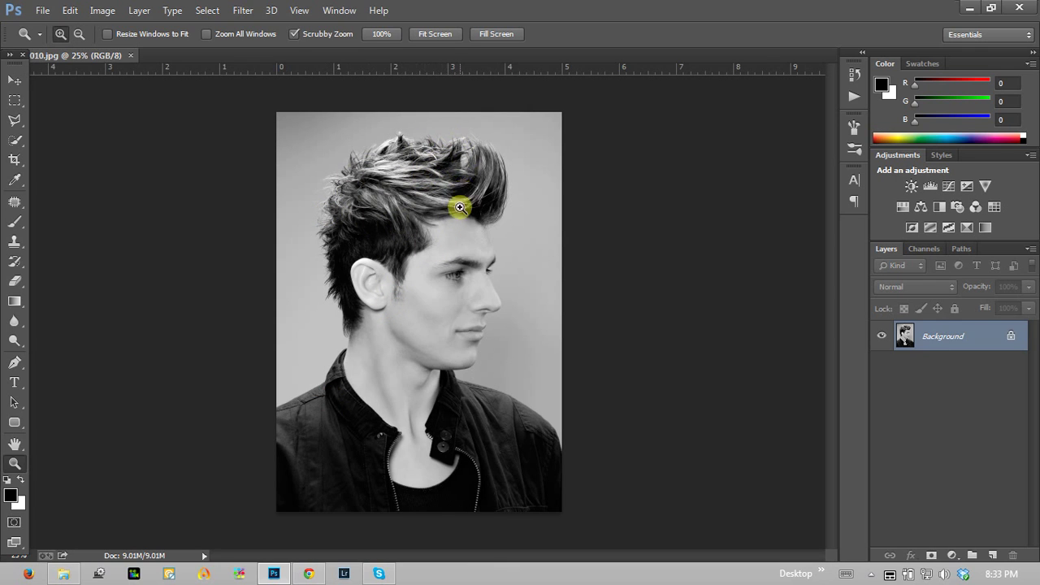
pyautogui.hotkey('shift', 'ctrl', 'x')
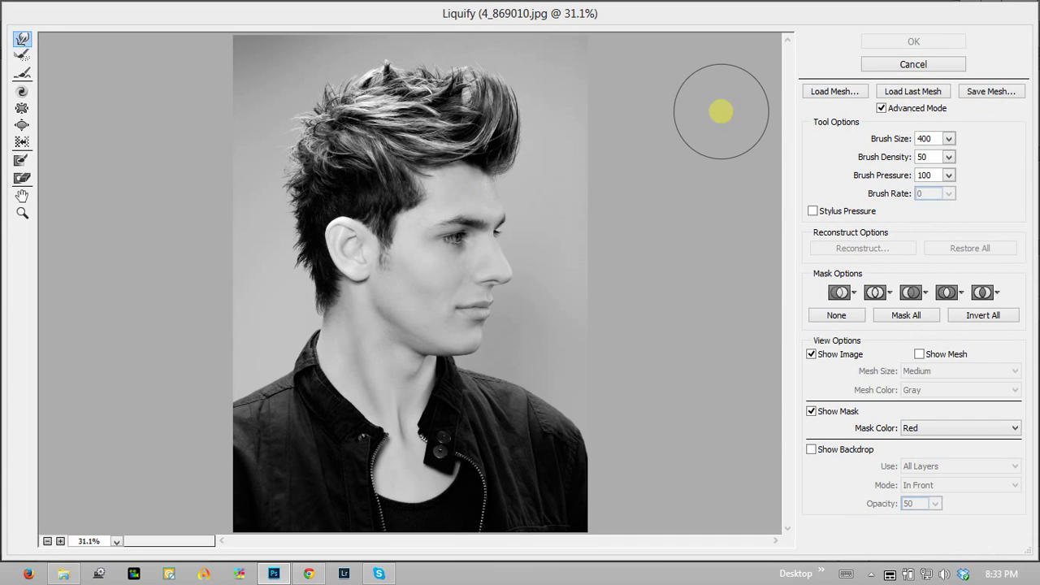
# Cancel Liquify, duplicate the layer with Ctrl+J, and reopen Liquify zoomed to 50%.
pyautogui.click(909, 62)
pyautogui.hotkey('ctrl', 'j')
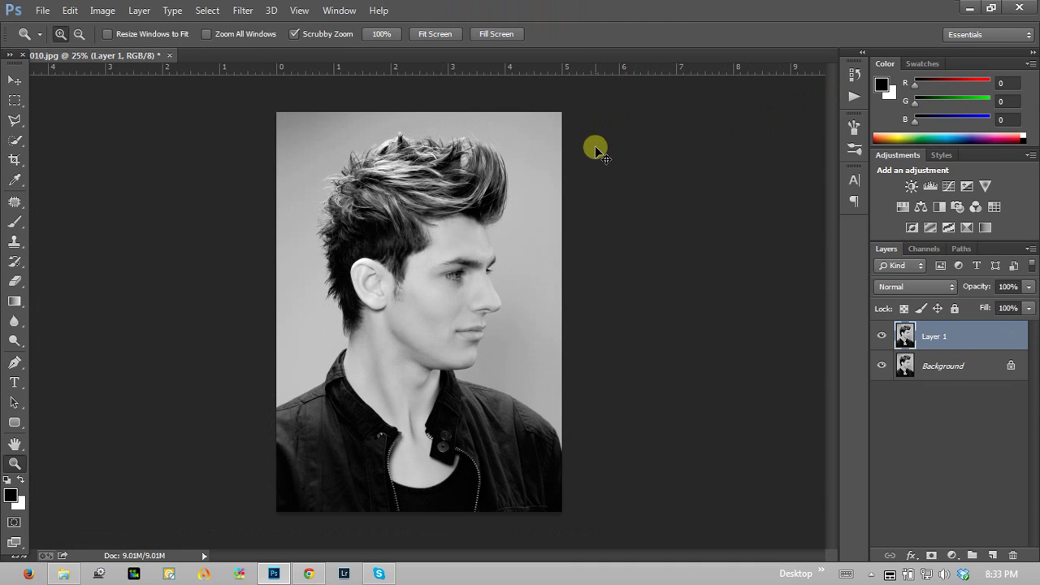
pyautogui.hotkey('shift', 'ctrl', 'x')
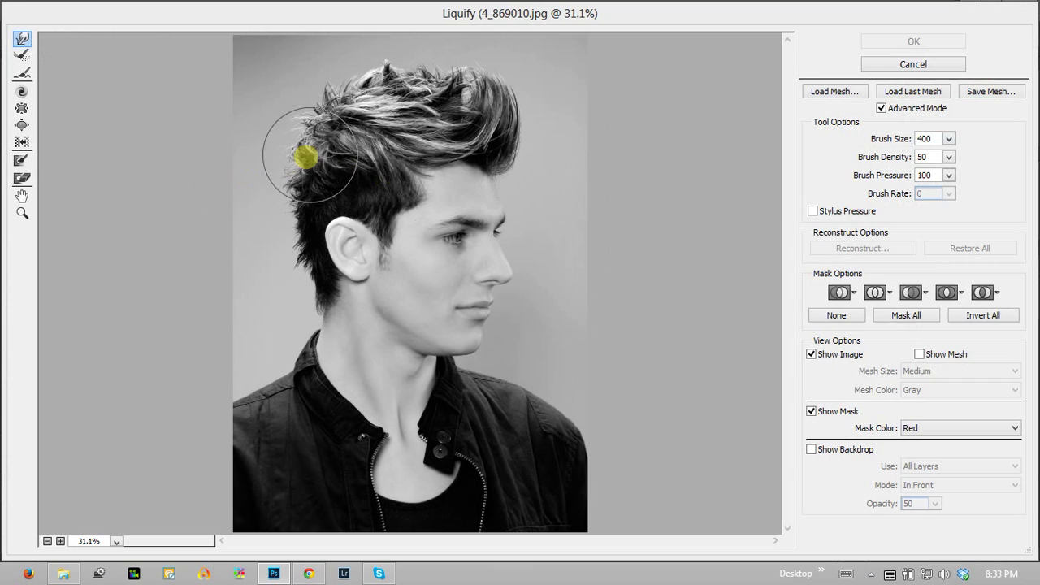
pyautogui.click(22, 215)
pyautogui.click(358, 83)
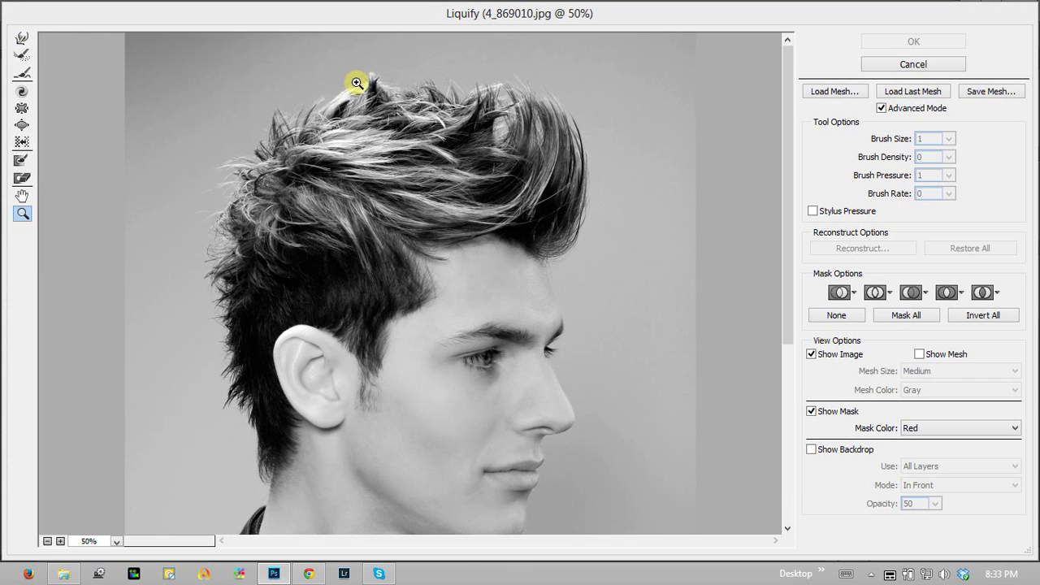
# Test a freeze-mask stroke and a forward-warp stroke, undoing both.
pyautogui.click(22, 162)
pyautogui.moveTo(144, 47); pyautogui.dragTo(134, 167)
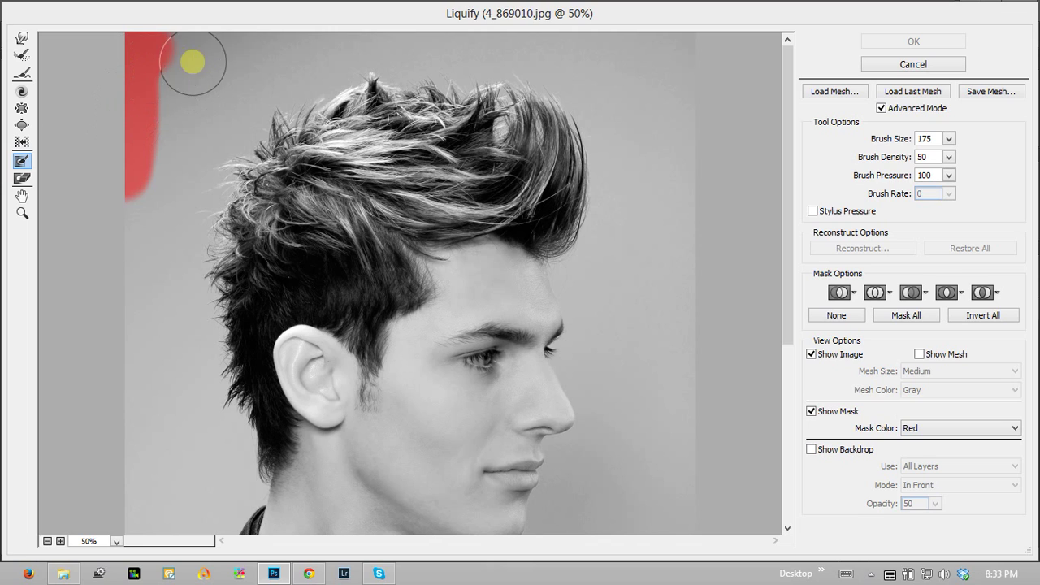
pyautogui.hotkey('ctrl', 'alt', 'z')
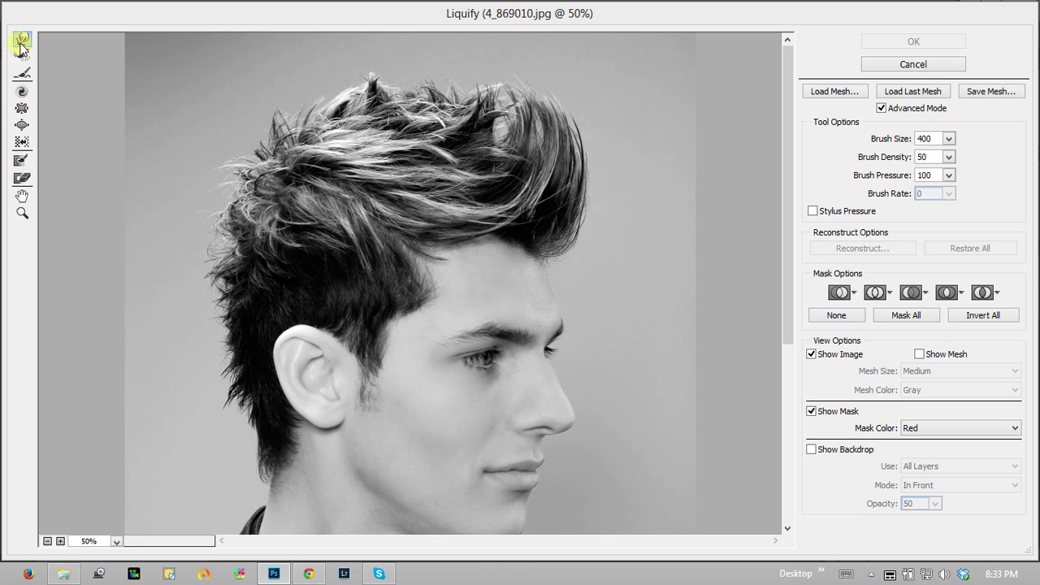
pyautogui.click(21, 41)
pyautogui.moveTo(203, 122); pyautogui.dragTo(204, 167)
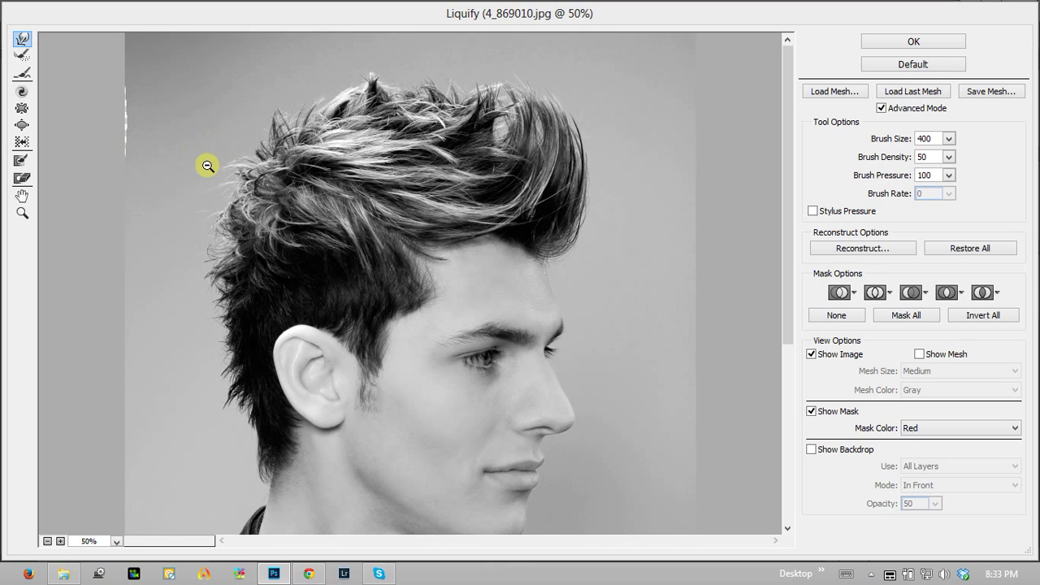
pyautogui.hotkey('ctrl', 'alt', 'z')
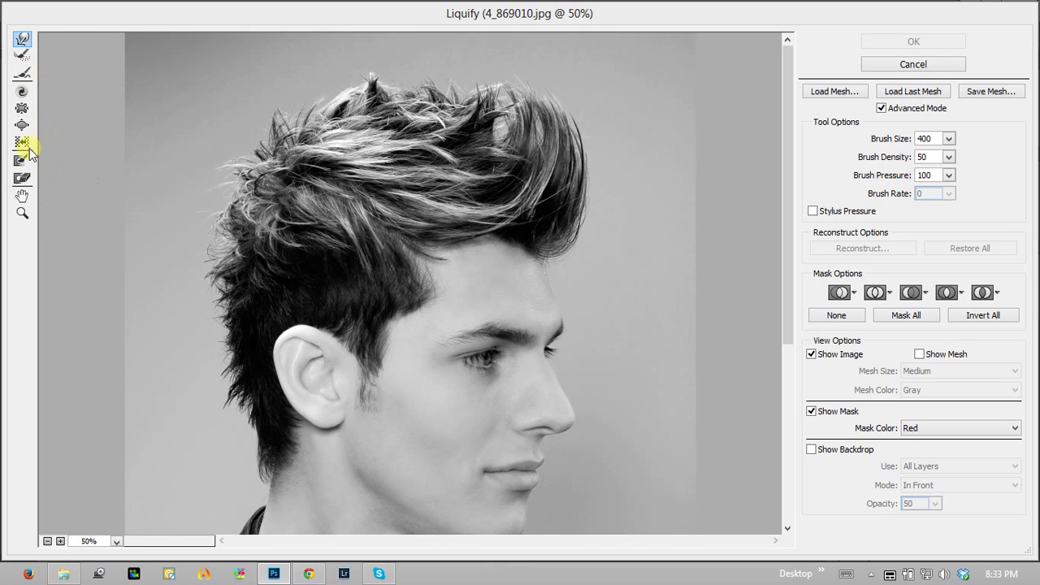
# Freeze the background along the top, down the right side and down the left edge.
pyautogui.click(22, 159)
pyautogui.moveTo(134, 46)
pyautogui.mouseDown()
pyautogui.moveTo(115, 232)
pyautogui.moveTo(683, 52)
pyautogui.mouseUp()
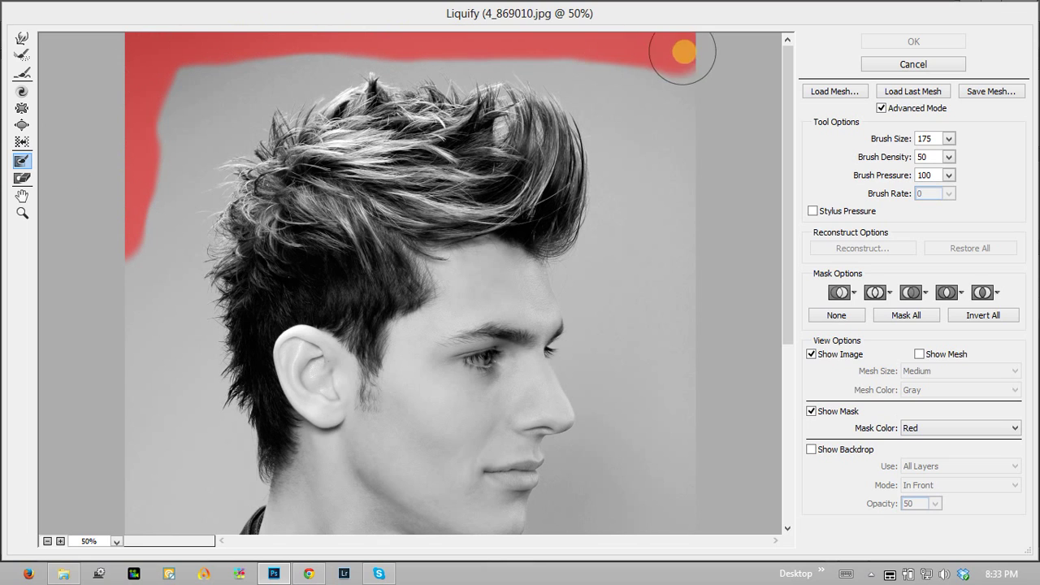
pyautogui.moveTo(683, 52); pyautogui.dragTo(687, 276)
pyautogui.click(187, 239)
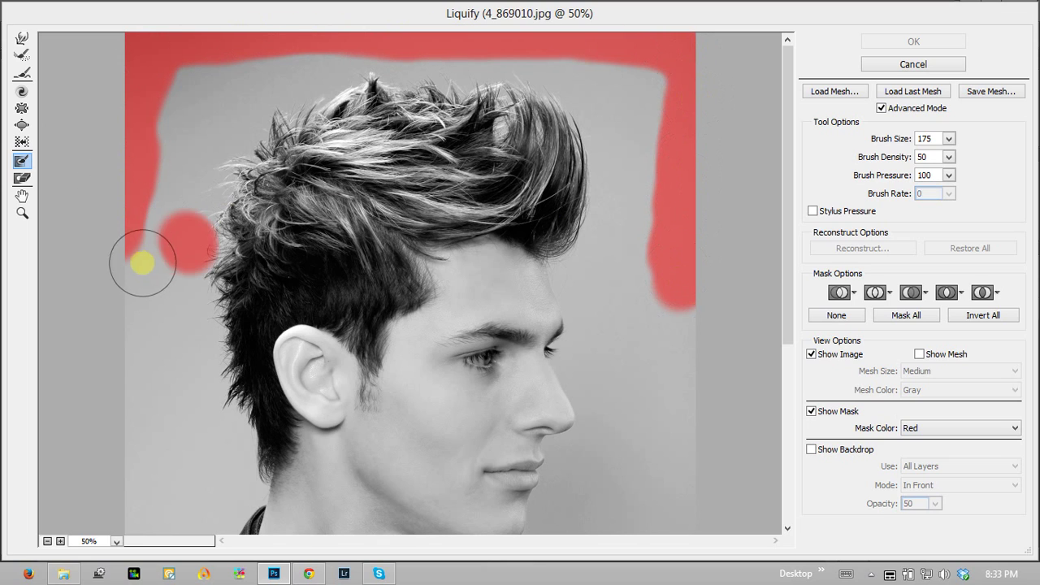
pyautogui.hotkey('ctrl', 'z')
pyautogui.moveTo(135, 241); pyautogui.dragTo(122, 470)
pyautogui.click(23, 92)
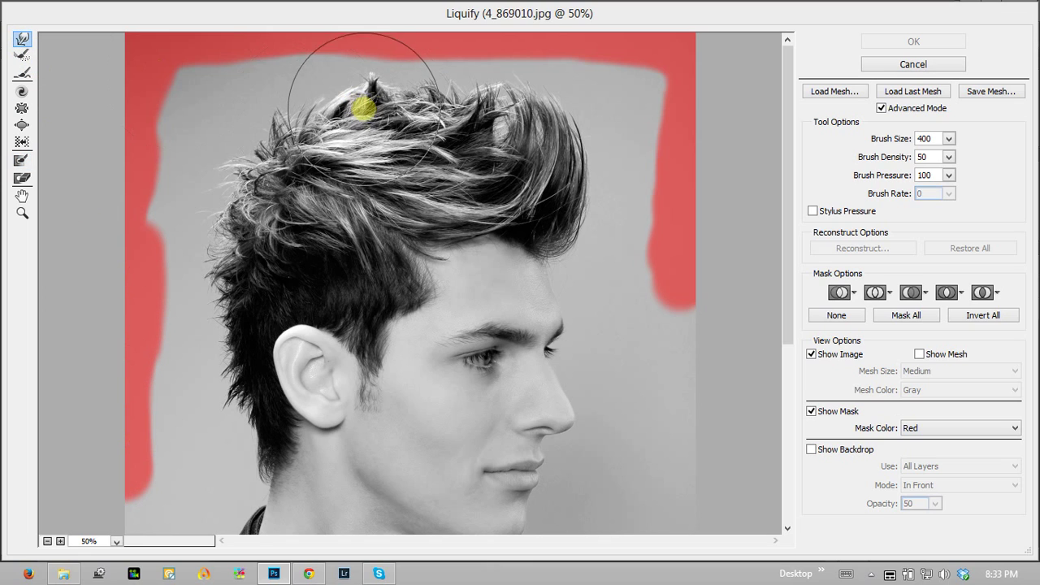
# Warp the top and left hair outward with brushes from 500 down to 250, then apply.
pyautogui.press(']')
pyautogui.moveTo(372, 109); pyautogui.dragTo(366, 98)
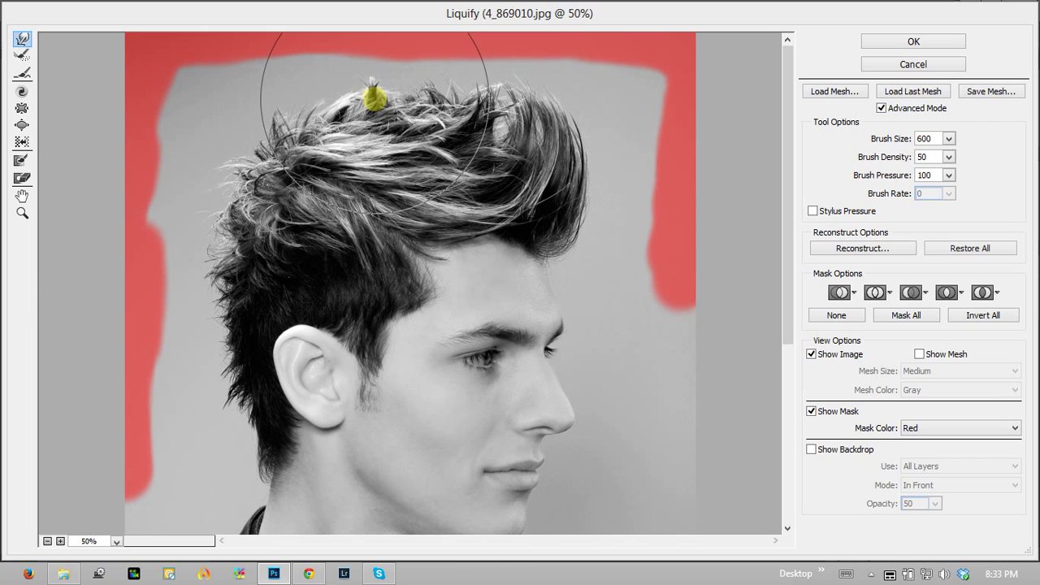
pyautogui.press(']')
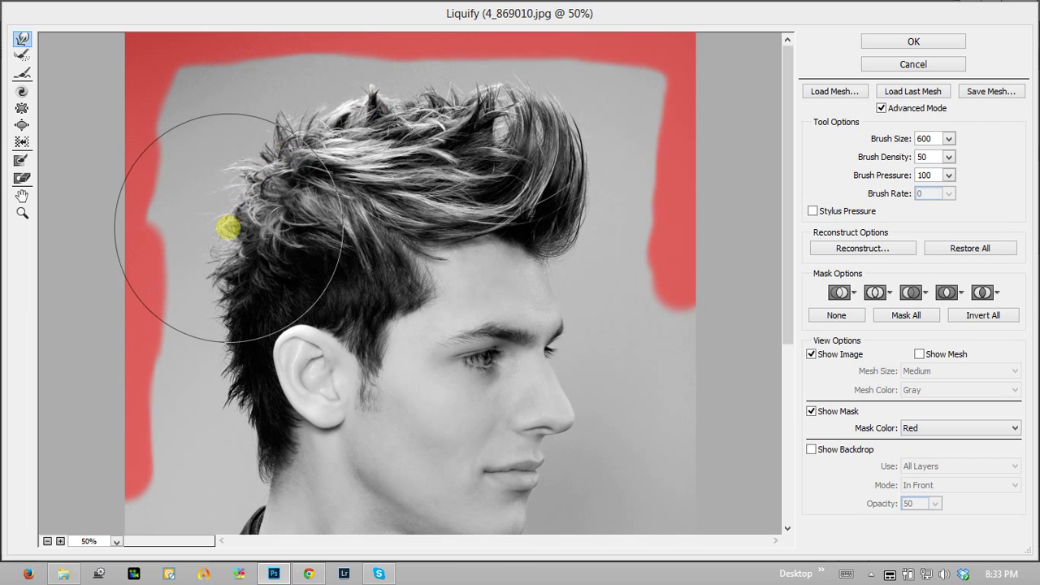
pyautogui.press('[')
pyautogui.press('[')
pyautogui.press('[')
pyautogui.moveTo(251, 206)
pyautogui.mouseDown()
pyautogui.moveTo(209, 378)
pyautogui.moveTo(273, 239)
pyautogui.moveTo(314, 204)
pyautogui.moveTo(430, 186)
pyautogui.moveTo(471, 147)
pyautogui.moveTo(476, 108)
pyautogui.moveTo(492, 98)
pyautogui.moveTo(533, 121)
pyautogui.moveTo(561, 209)
pyautogui.moveTo(545, 162)
pyautogui.moveTo(418, 121)
pyautogui.moveTo(436, 122)
pyautogui.moveTo(318, 121)
pyautogui.moveTo(304, 158)
pyautogui.moveTo(332, 132)
pyautogui.moveTo(371, 128)
pyautogui.moveTo(399, 143)
pyautogui.moveTo(371, 146)
pyautogui.moveTo(418, 144)
pyautogui.moveTo(295, 200)
pyautogui.moveTo(249, 266)
pyautogui.moveTo(239, 262)
pyautogui.moveTo(250, 297)
pyautogui.moveTo(252, 181)
pyautogui.mouseUp()
pyautogui.press('[')
pyautogui.press('[')
pyautogui.press('[')
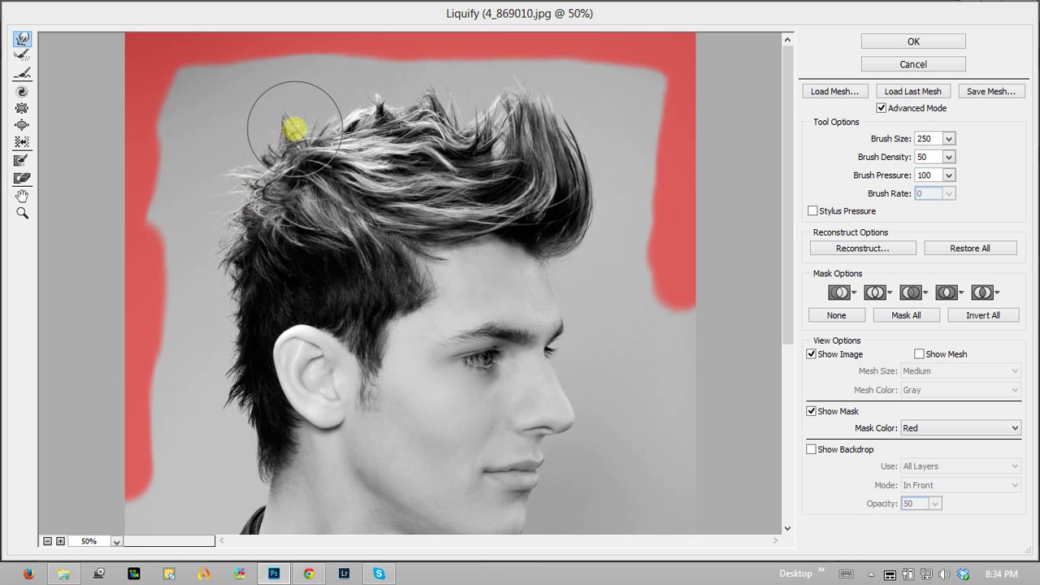
pyautogui.press('[')
pyautogui.press('[')
pyautogui.press('[')
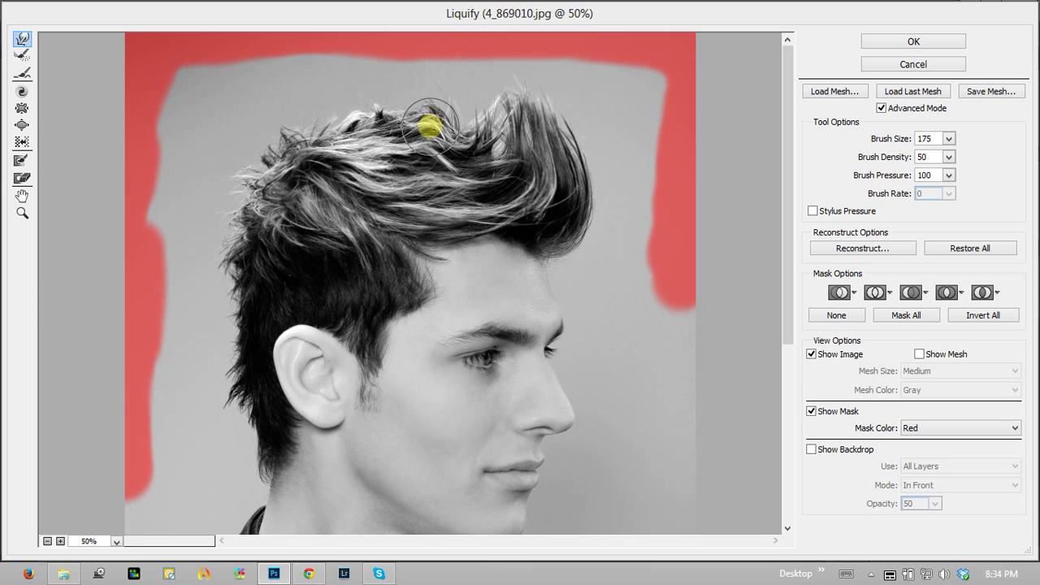
pyautogui.press(']')
pyautogui.press(']')
pyautogui.press(']')
pyautogui.moveTo(429, 126)
pyautogui.mouseDown()
pyautogui.moveTo(324, 170)
pyautogui.moveTo(470, 177)
pyautogui.moveTo(457, 163)
pyautogui.moveTo(404, 181)
pyautogui.moveTo(336, 219)
pyautogui.moveTo(294, 276)
pyautogui.moveTo(350, 241)
pyautogui.mouseUp()
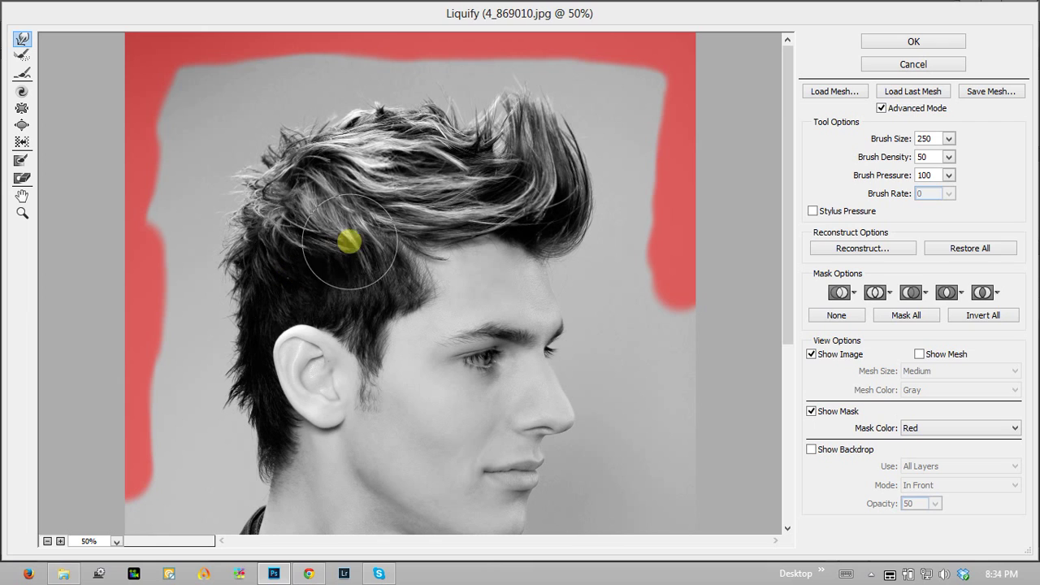
pyautogui.click(910, 43)
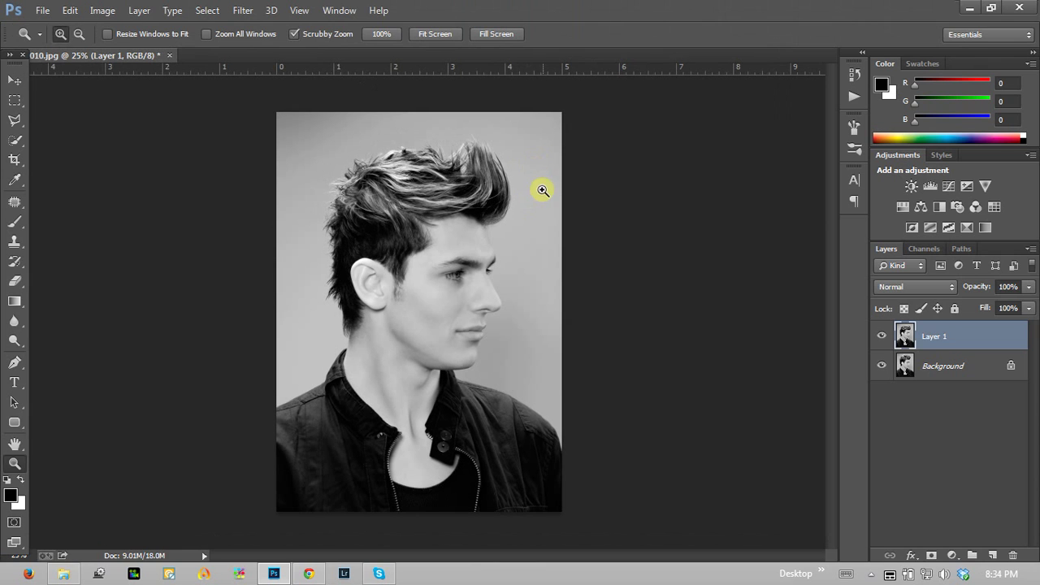
# Toggle Layer 1's visibility to compare the warped hair with the original.
pyautogui.click(882, 339)
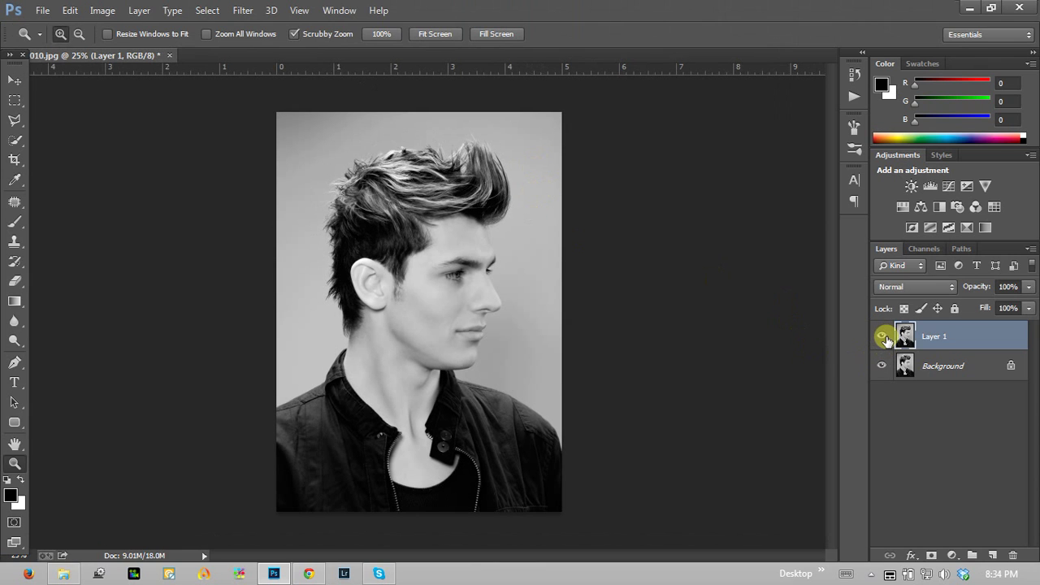
pyautogui.click(888, 338)
pyautogui.click(889, 339)
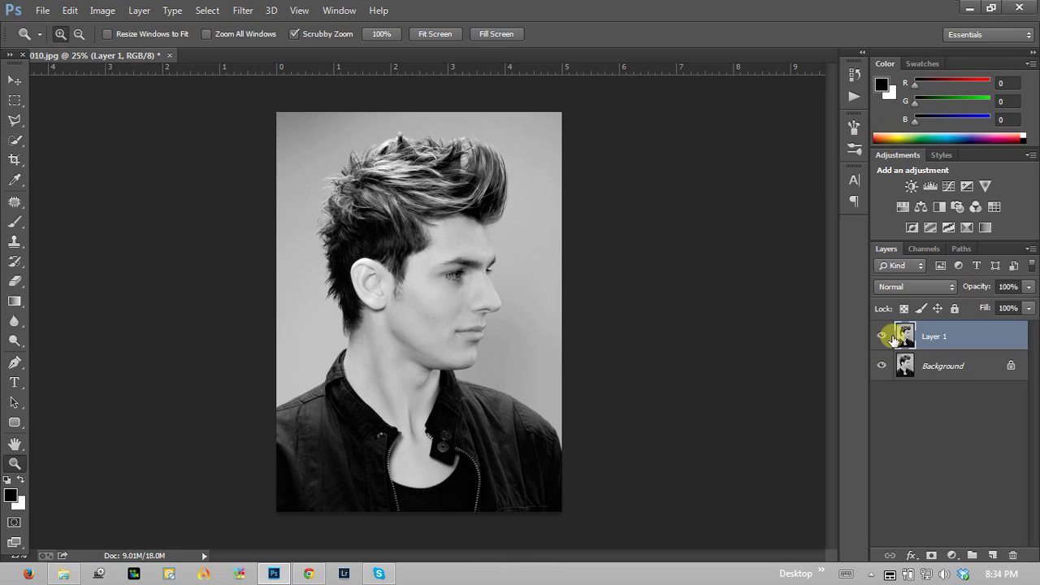
pyautogui.click(887, 339)
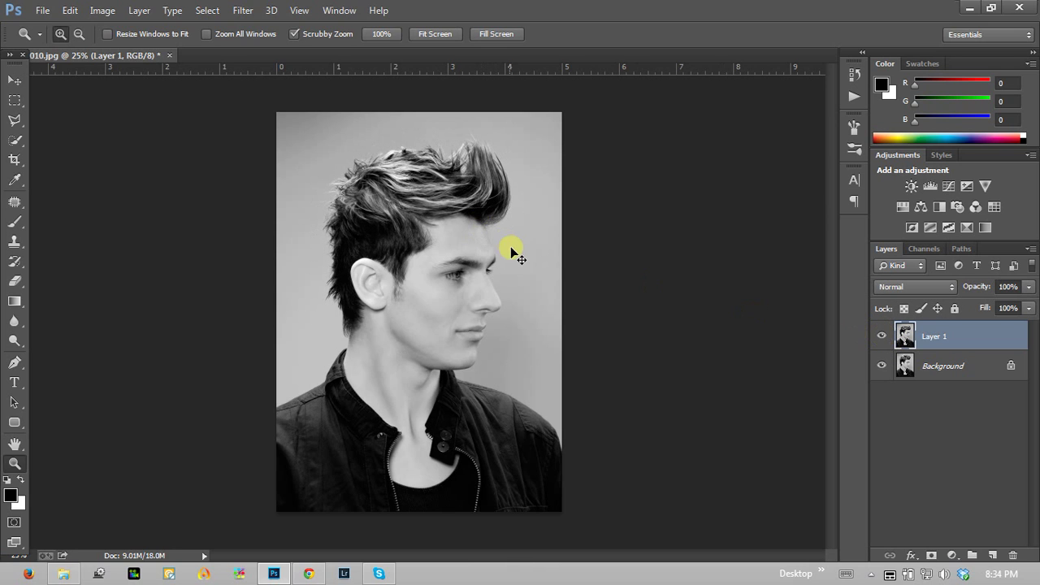
# Push the top hair tuft upward with 300–400 brushes in Liquify, apply, and compare again.
pyautogui.hotkey('shift', 'ctrl', 'x')
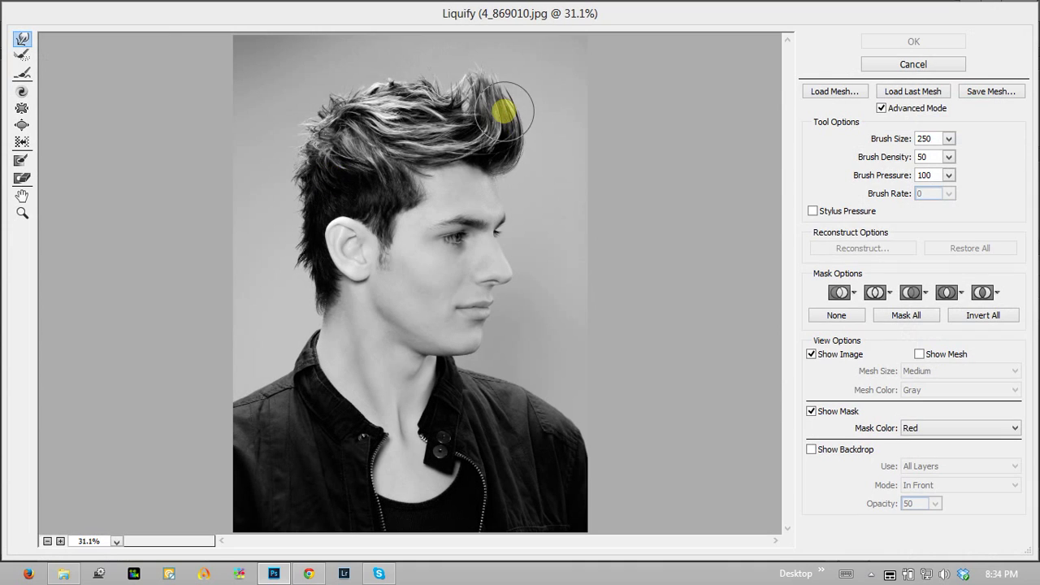
pyautogui.press(']')
pyautogui.moveTo(499, 93)
pyautogui.mouseDown()
pyautogui.moveTo(475, 81)
pyautogui.moveTo(494, 97)
pyautogui.moveTo(495, 134)
pyautogui.moveTo(472, 78)
pyautogui.moveTo(462, 77)
pyautogui.moveTo(490, 102)
pyautogui.moveTo(325, 142)
pyautogui.moveTo(308, 166)
pyautogui.moveTo(364, 111)
pyautogui.moveTo(430, 123)
pyautogui.moveTo(399, 105)
pyautogui.moveTo(417, 104)
pyautogui.moveTo(435, 129)
pyautogui.moveTo(448, 128)
pyautogui.moveTo(360, 139)
pyautogui.moveTo(366, 167)
pyautogui.moveTo(341, 185)
pyautogui.mouseUp()
pyautogui.press(']')
pyautogui.press('[')
pyautogui.click(886, 45)
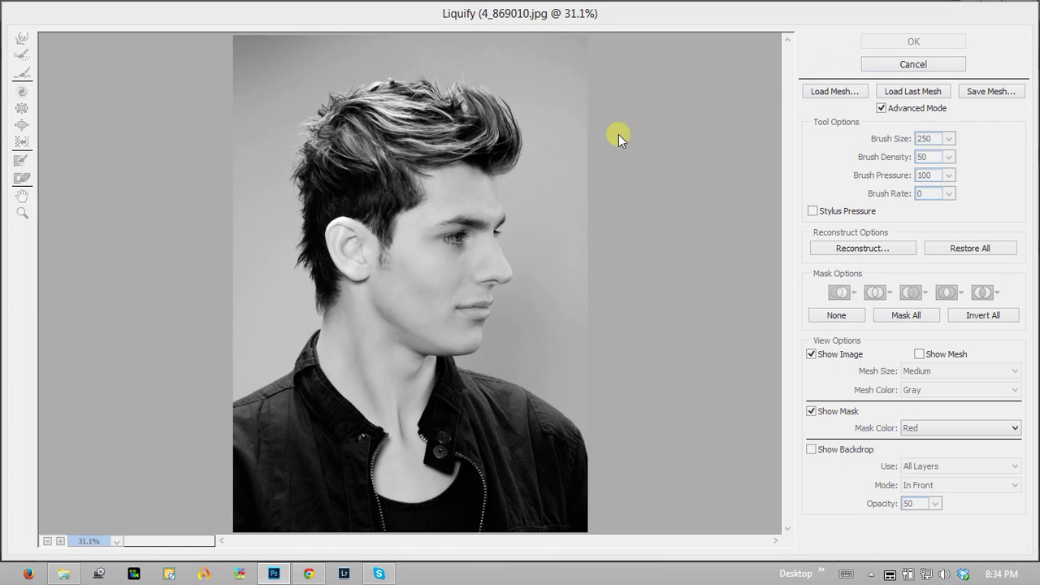
pyautogui.click(882, 336)
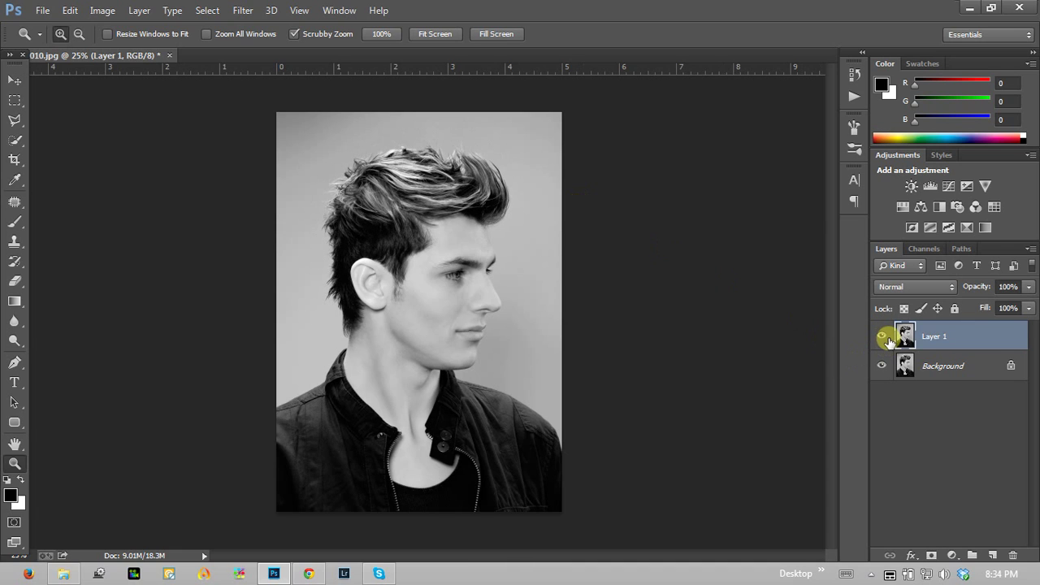
# Compare once more, then close 4_869010.jpg without saving.
pyautogui.click(882, 336)
pyautogui.click(883, 335)
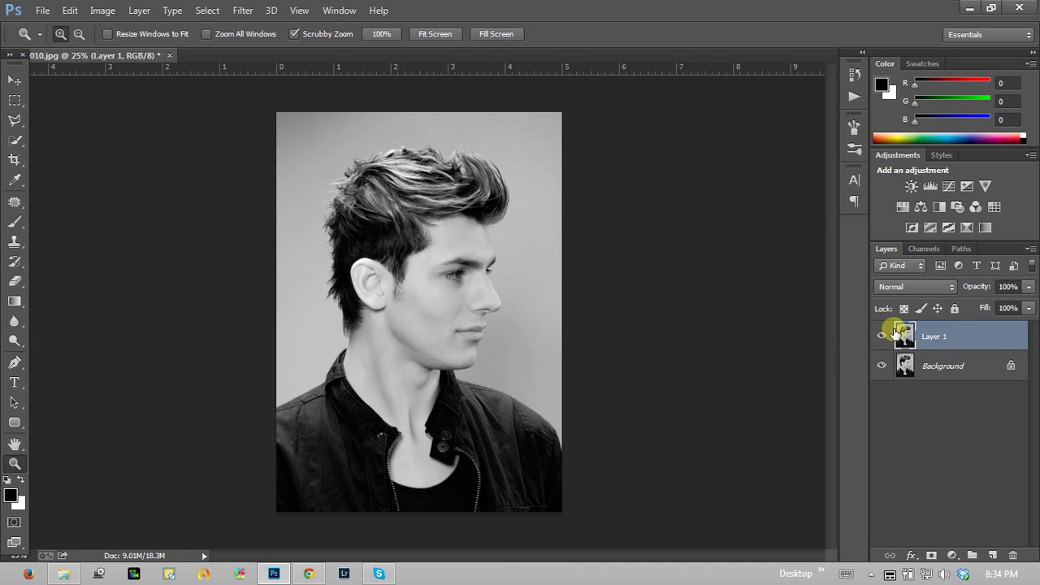
pyautogui.click(882, 336)
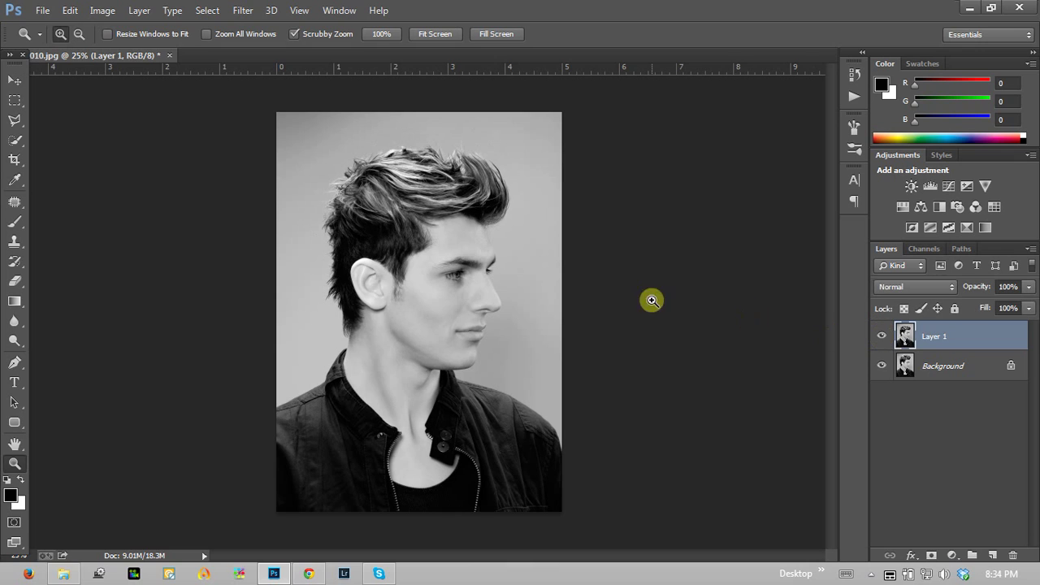
pyautogui.click(171, 54)
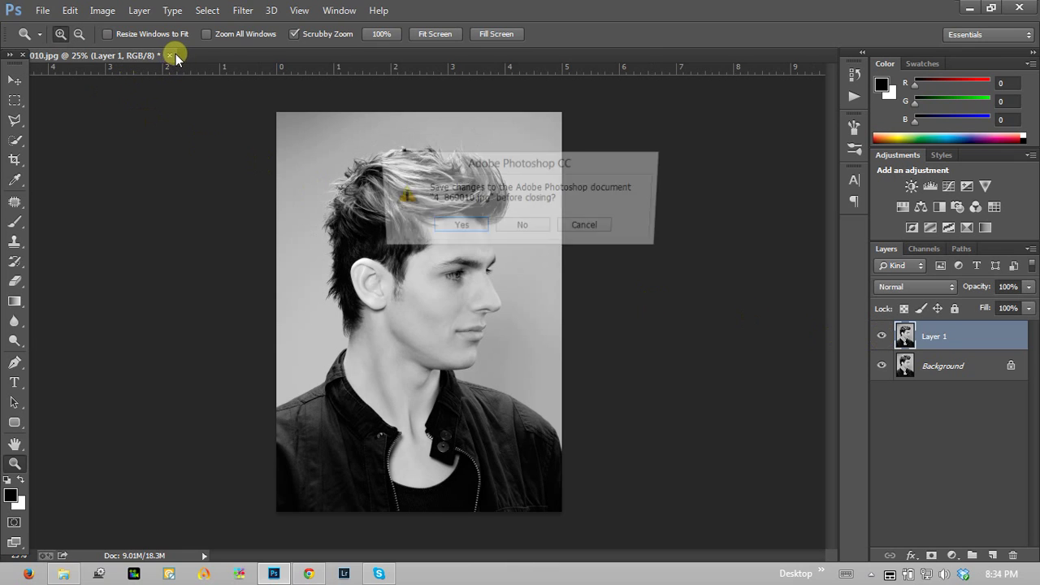
pyautogui.click(522, 225)
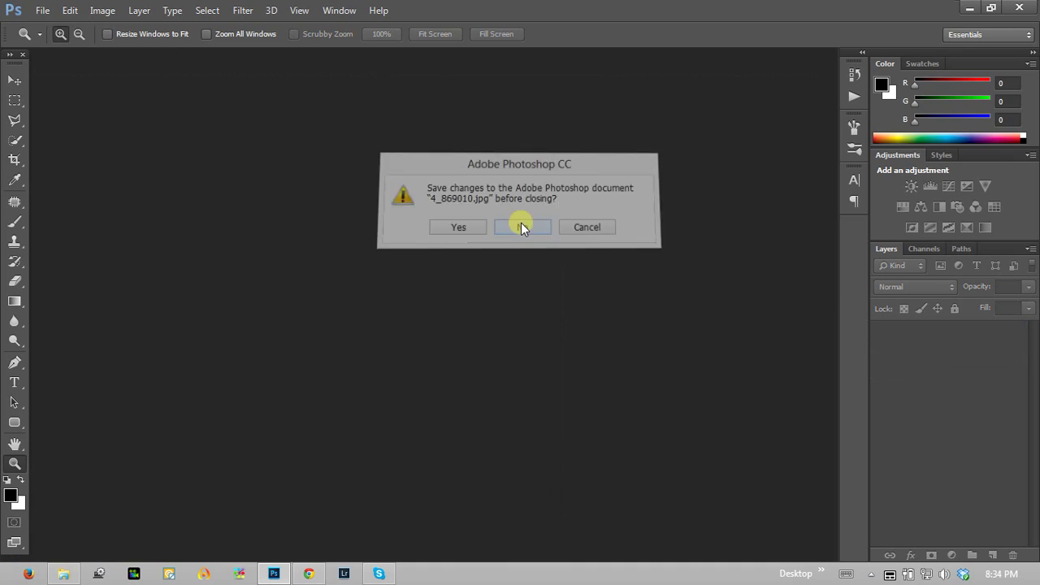
# Restore and re-maximize the Photoshop window, then minimize it to reveal Explorer.
pyautogui.click(990, 9)
pyautogui.click(978, 76)
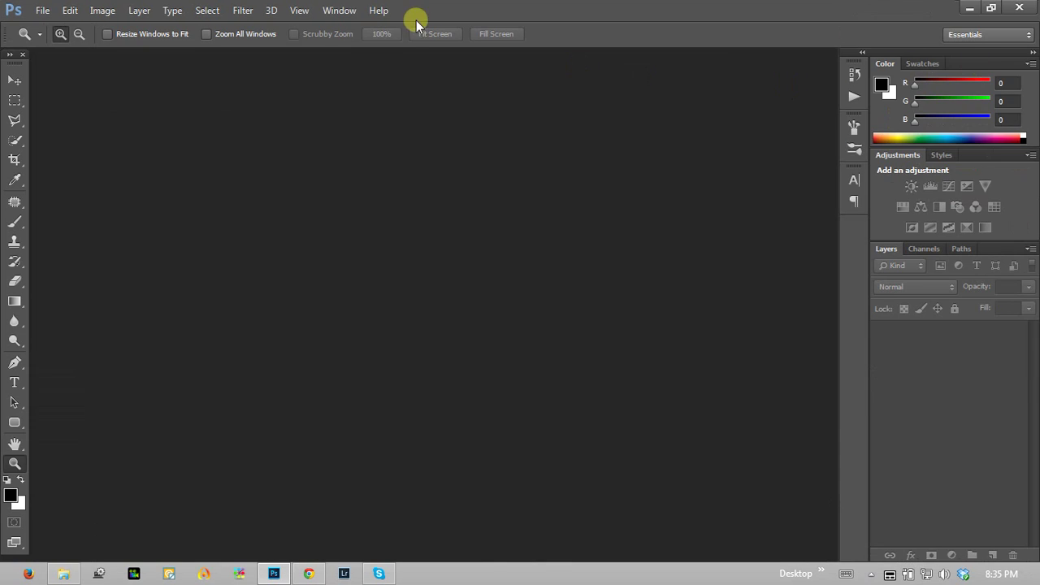
pyautogui.click(243, 10)
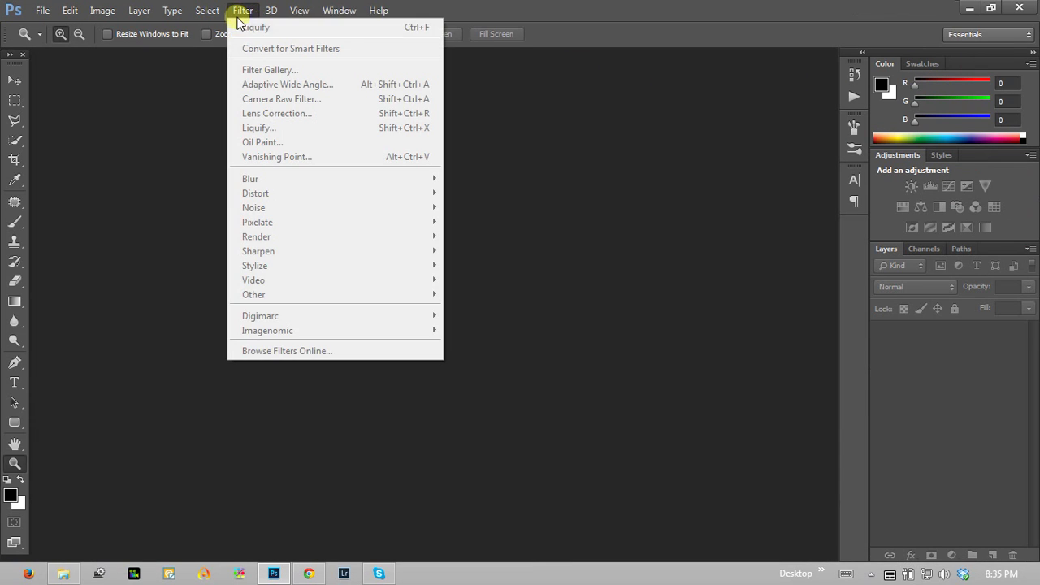
pyautogui.click(622, 24)
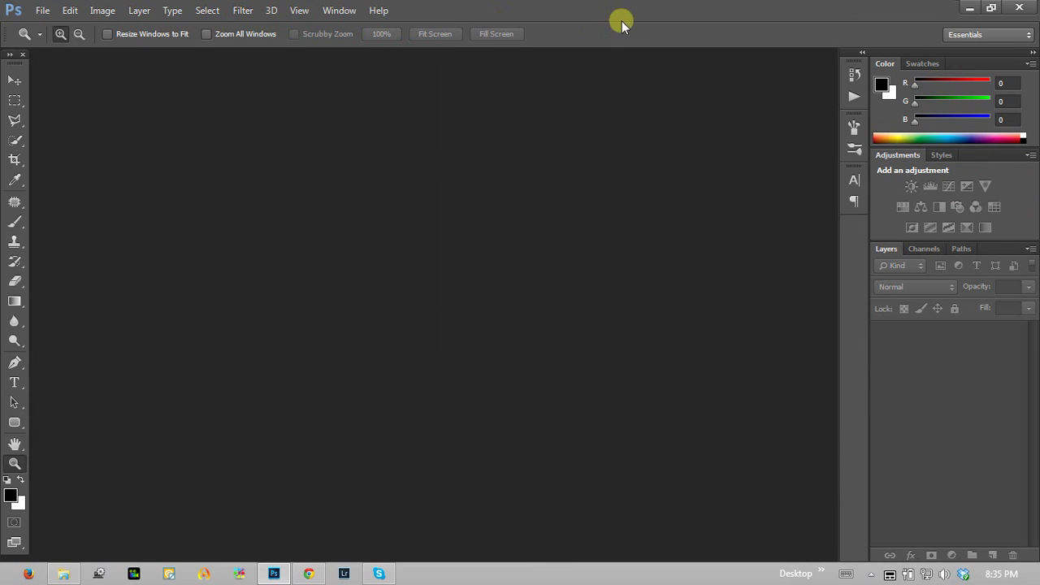
pyautogui.click(990, 10)
pyautogui.click(926, 80)
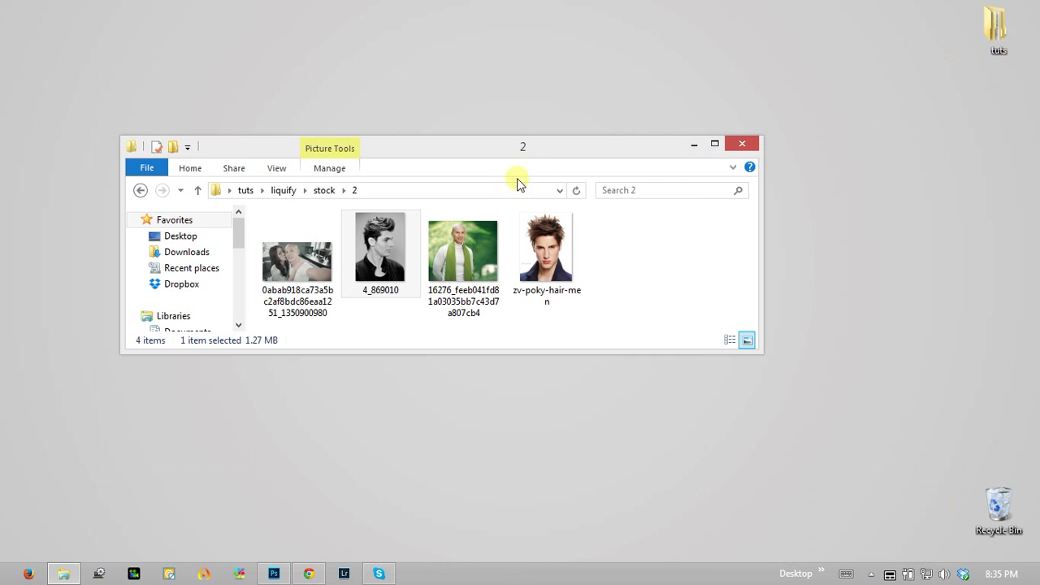
# Go back to liquify, open the fail folder and preview the sacc photo.
pyautogui.moveTo(516, 150); pyautogui.dragTo(560, 132)
pyautogui.click(184, 172)
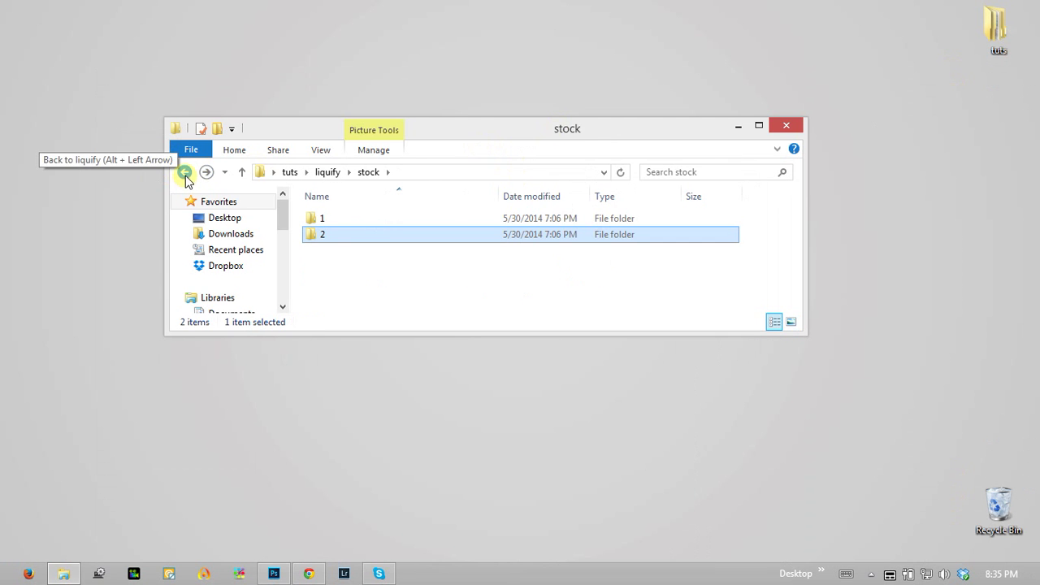
pyautogui.click(184, 172)
pyautogui.doubleClick(354, 219)
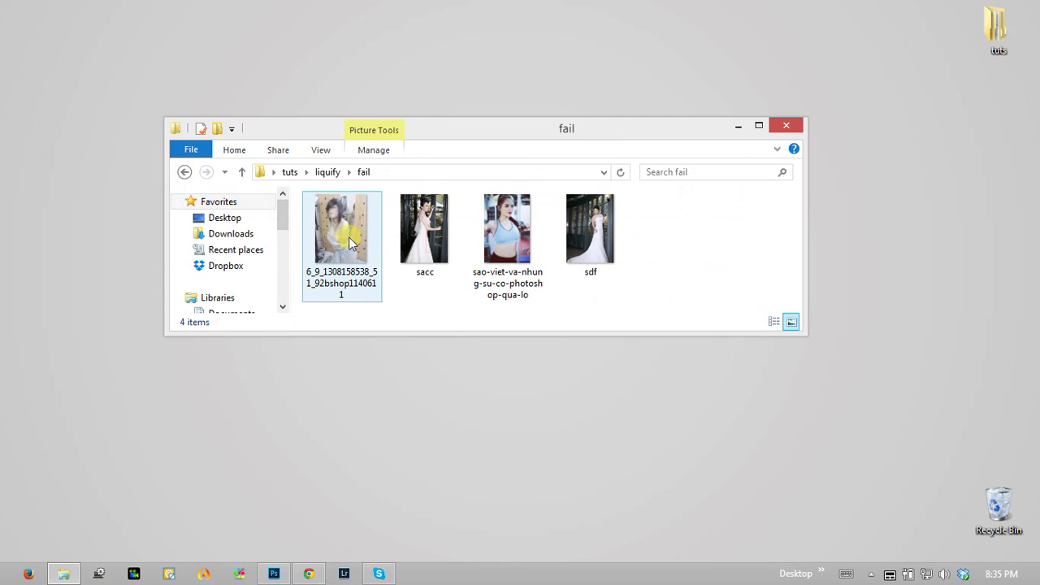
pyautogui.doubleClick(417, 250)
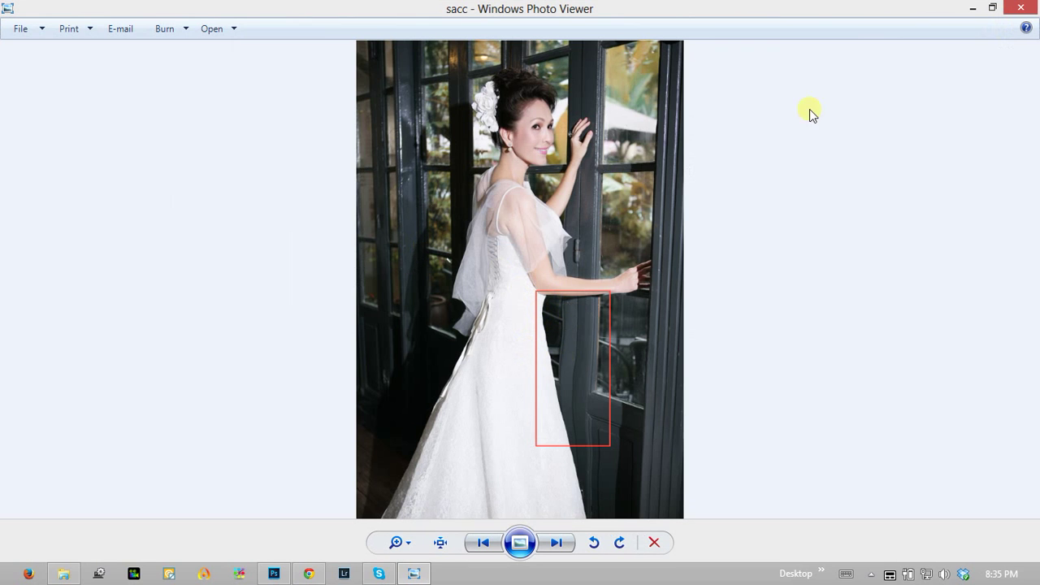
pyautogui.click(1013, 12)
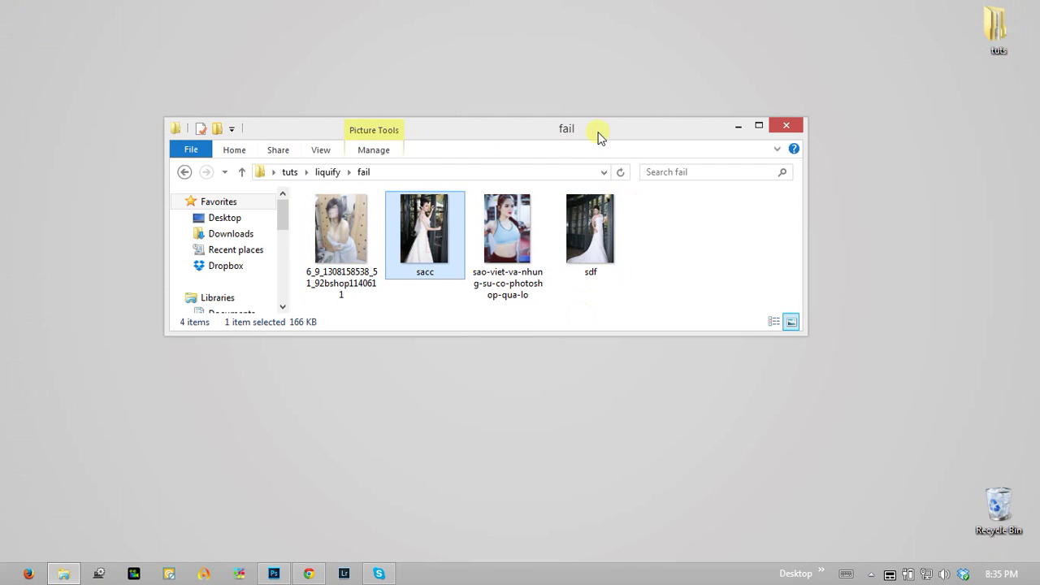
# Bring Photoshop forward, maximize it, then minimize it to show the fail folder.
pyautogui.moveTo(598, 134); pyautogui.dragTo(570, 94)
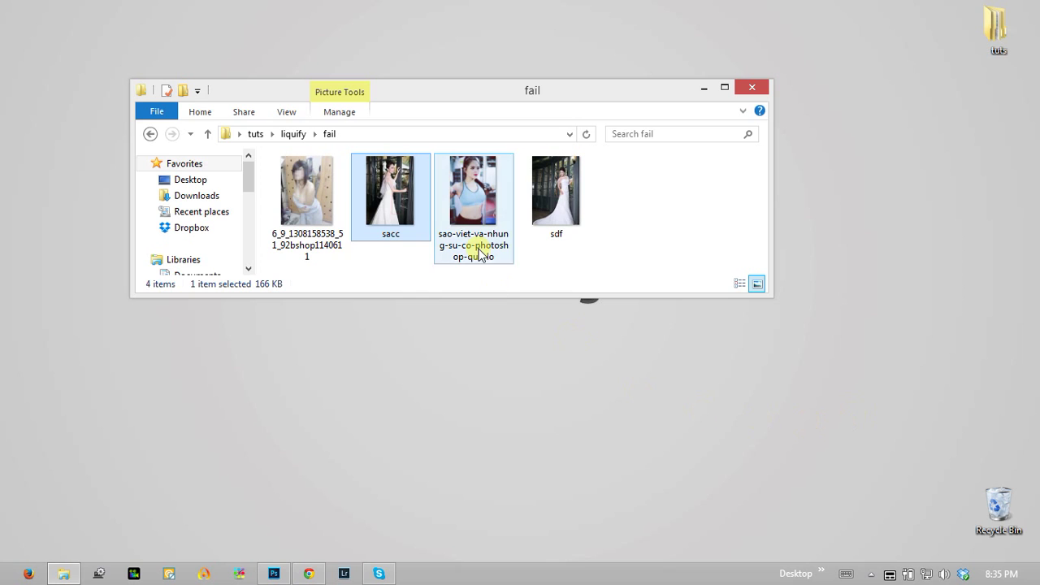
pyautogui.click(276, 574)
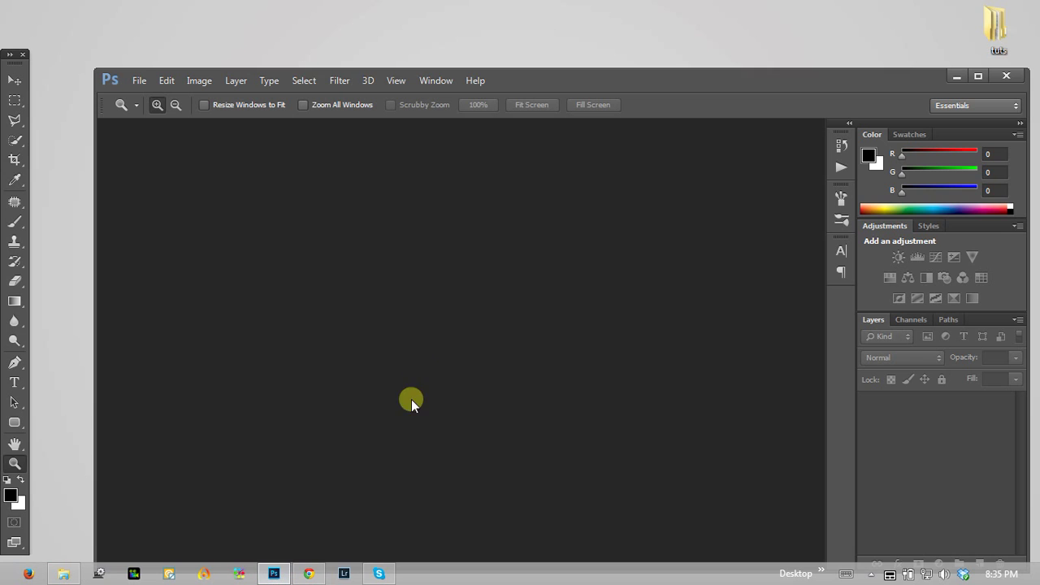
pyautogui.moveTo(671, 87); pyautogui.dragTo(663, 59)
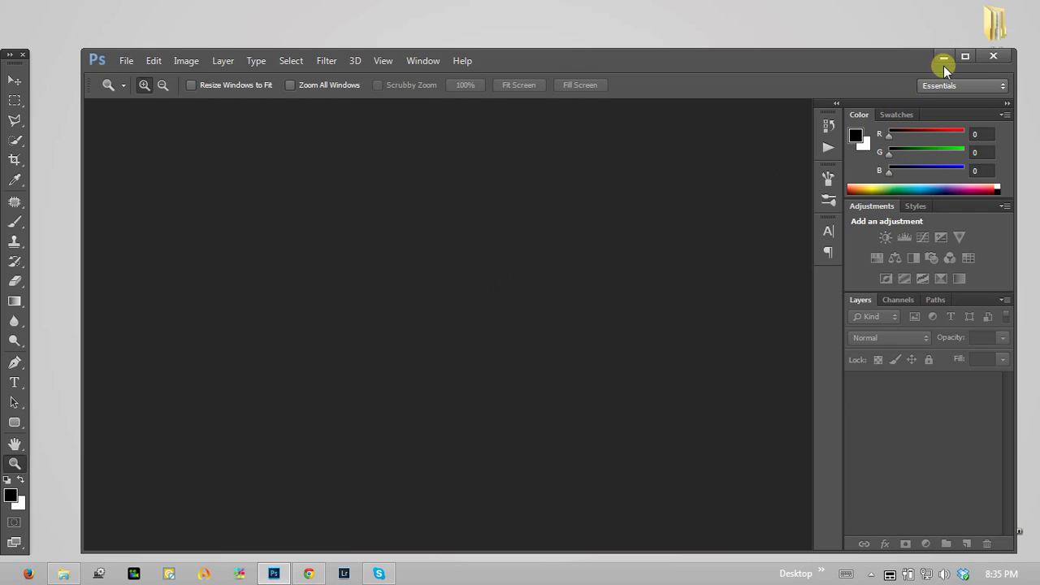
pyautogui.click(963, 55)
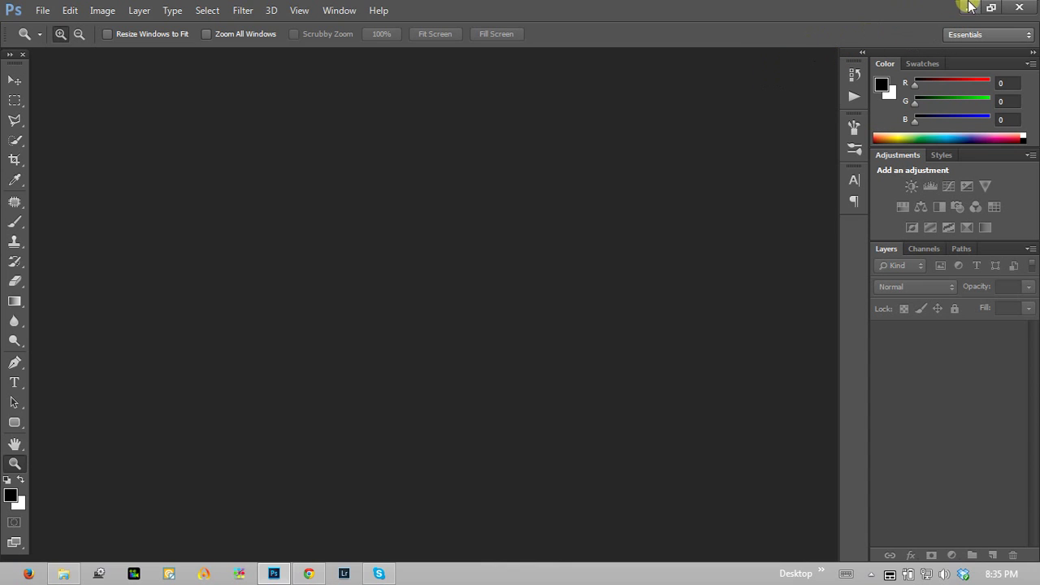
pyautogui.click(1020, 8)
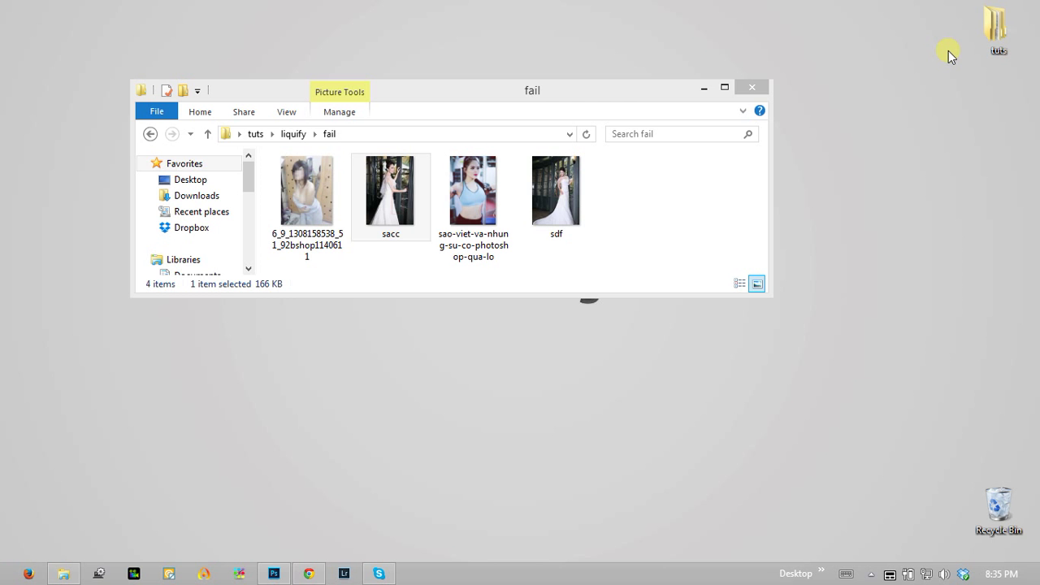